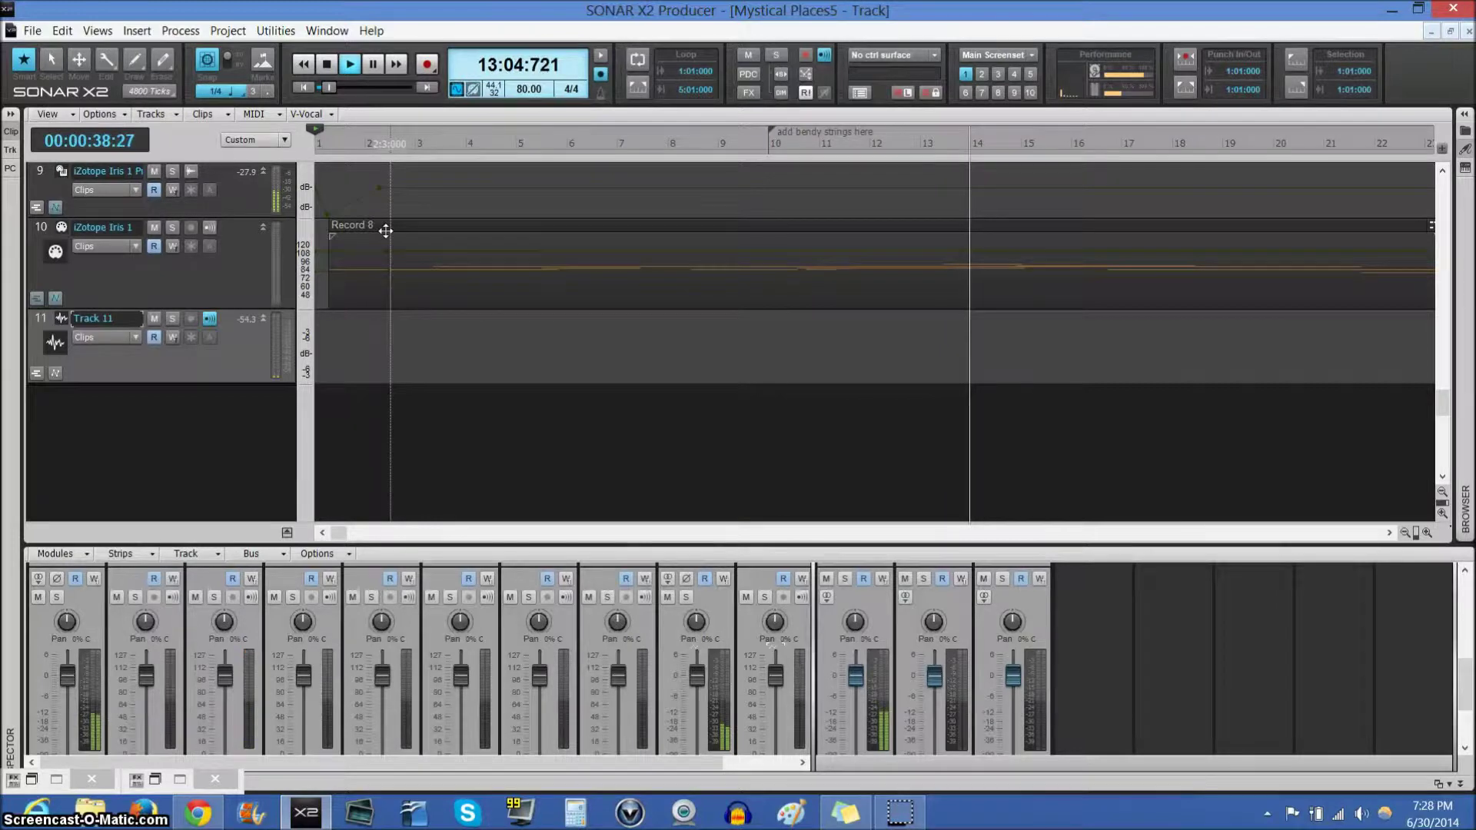
# Stop the song's playback and return to its start
pyautogui.press('space')
pyautogui.click(323, 66)
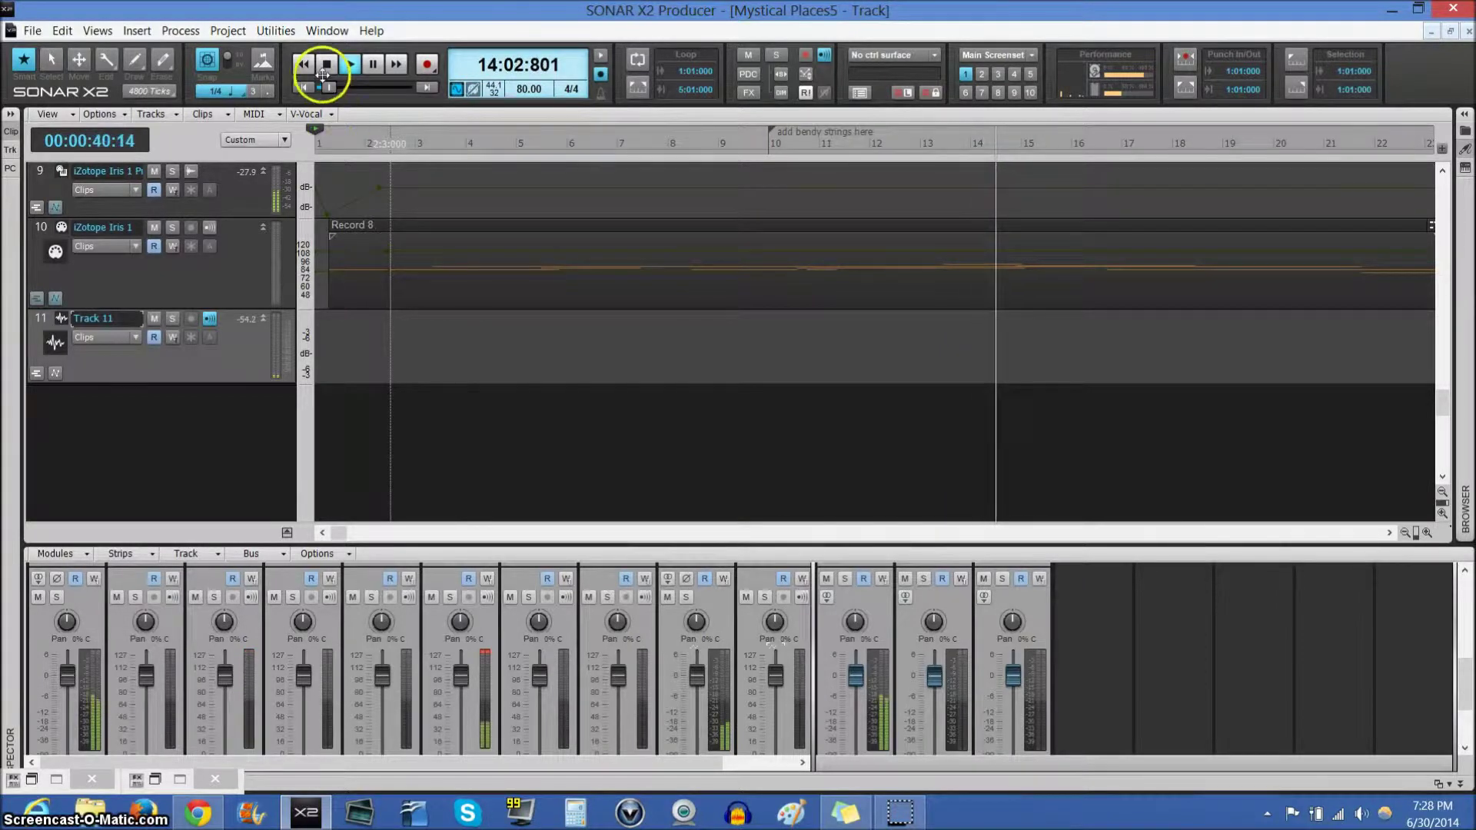
pyautogui.click(323, 66)
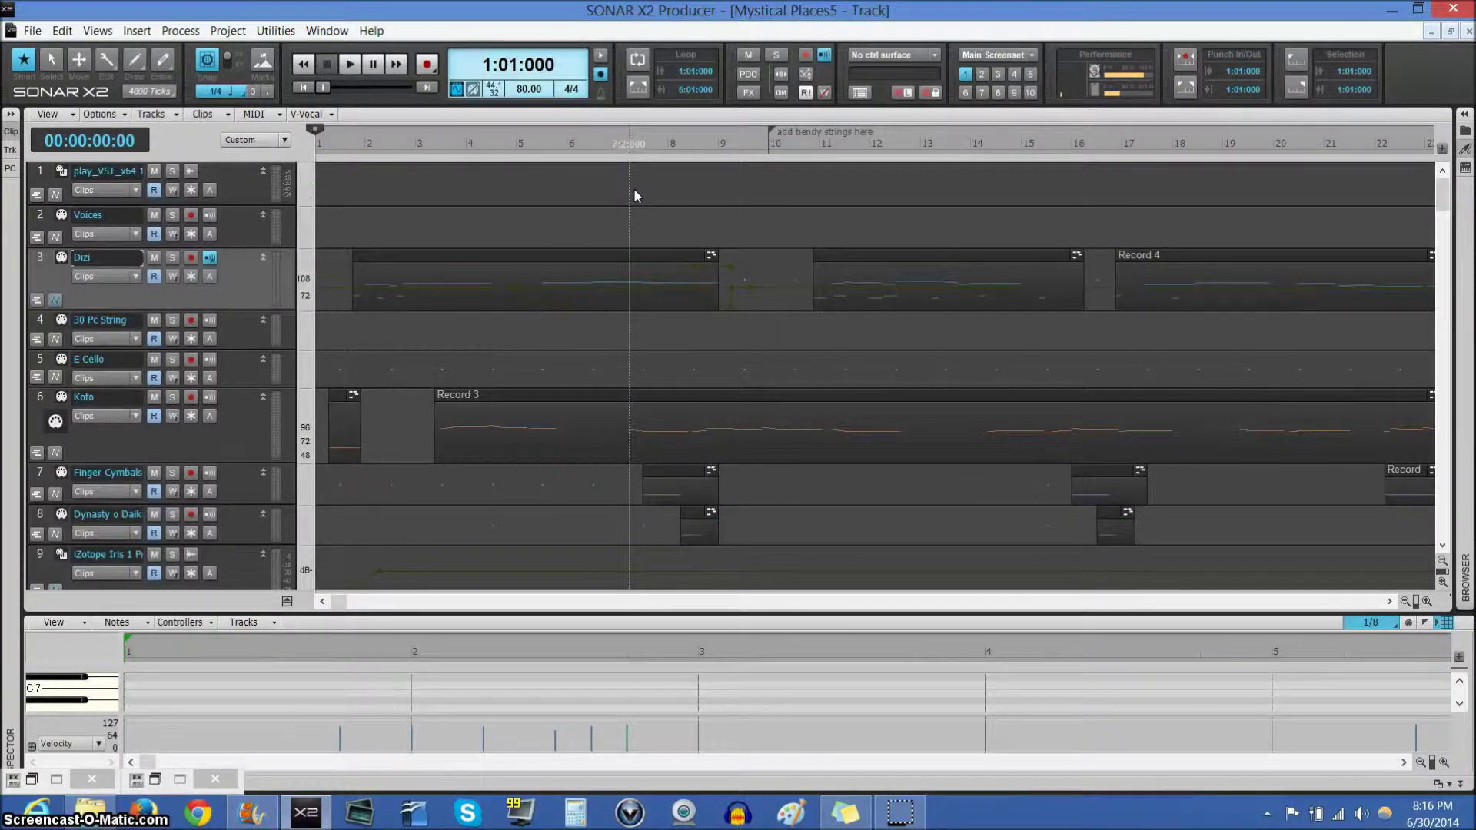
pyautogui.moveTo(777, 221); pyautogui.dragTo(715, 237)
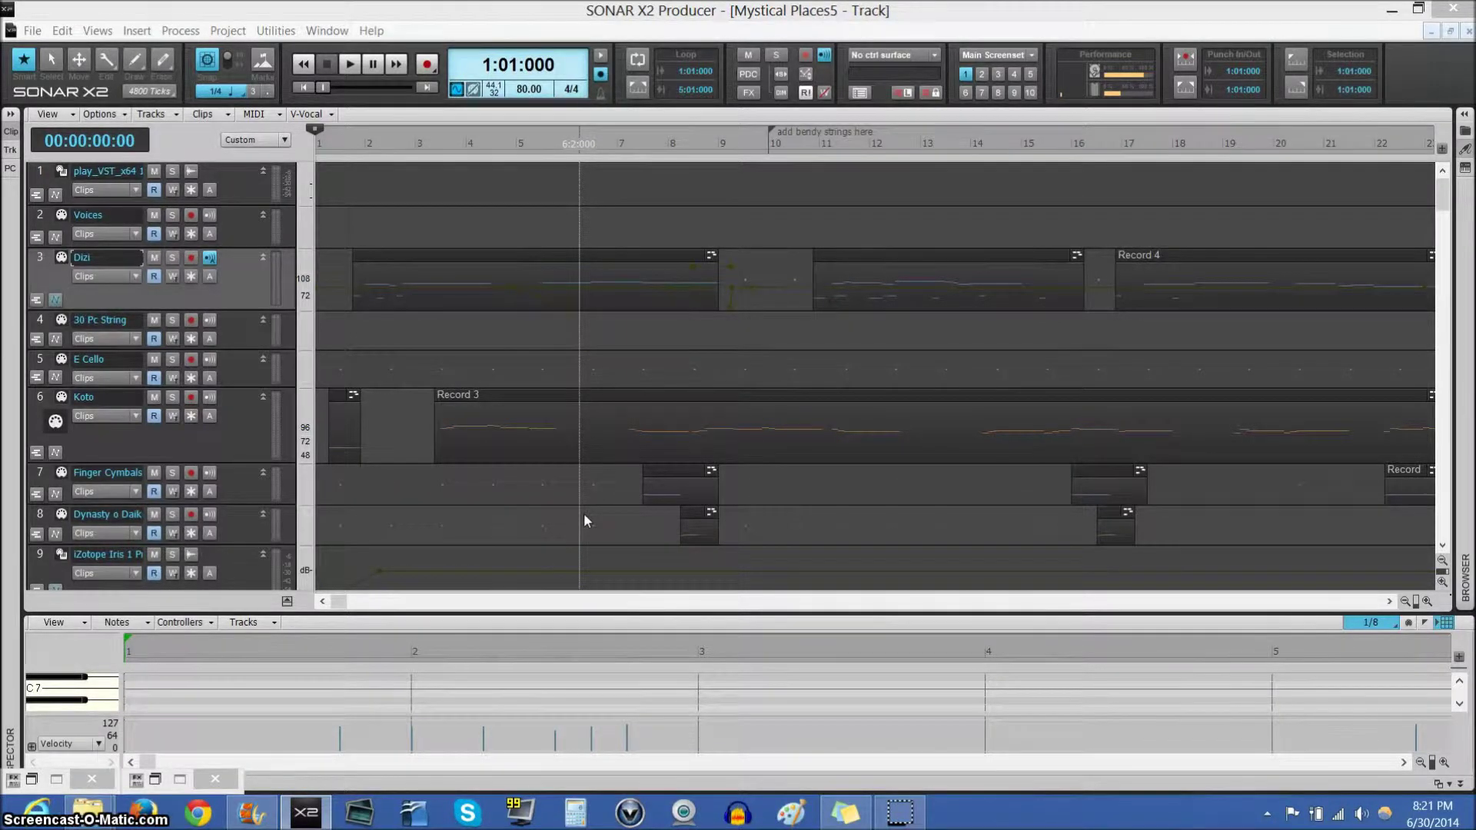
pyautogui.click(581, 520)
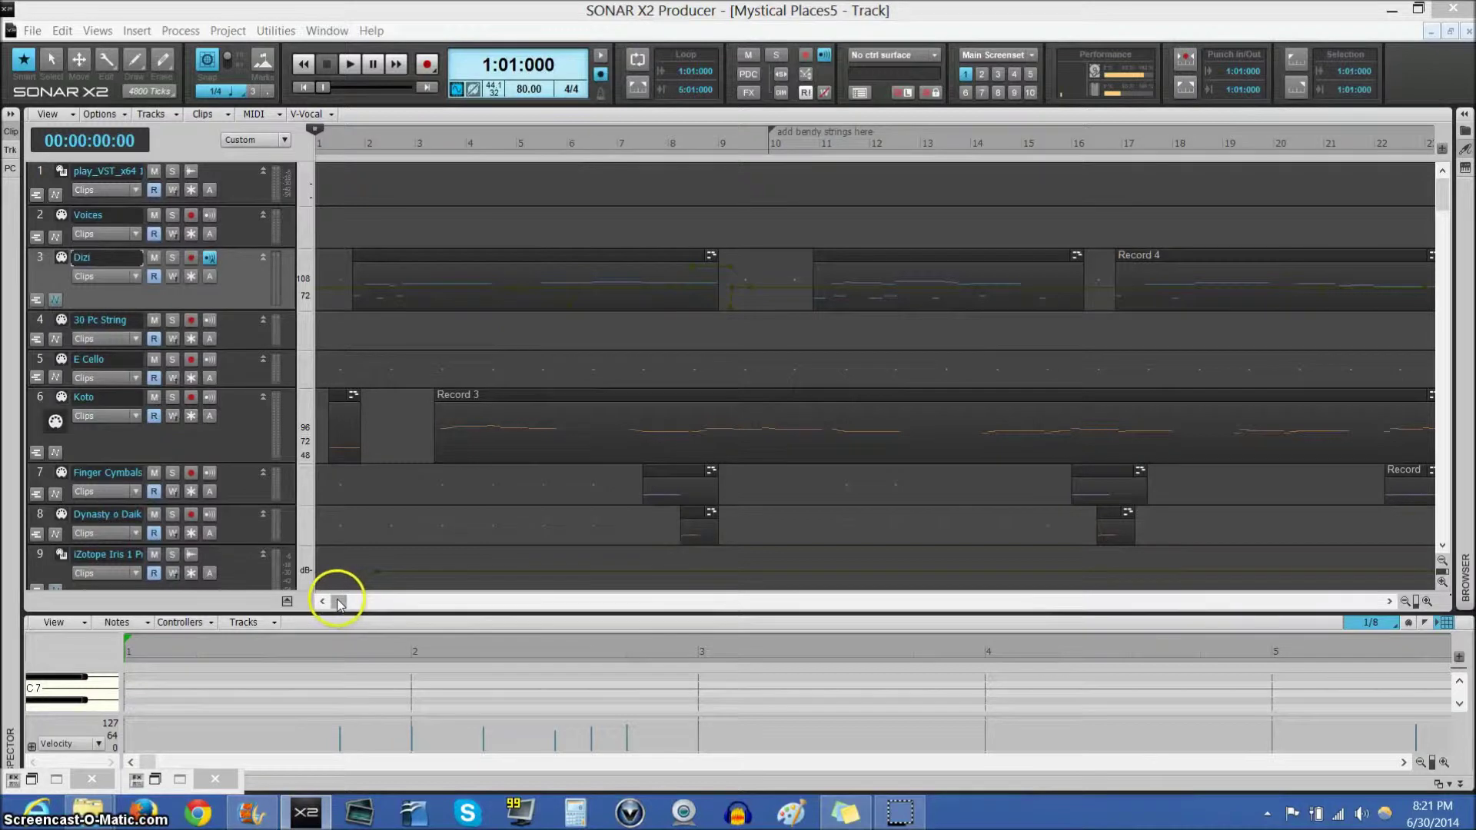
pyautogui.moveTo(339, 603); pyautogui.dragTo(360, 606)
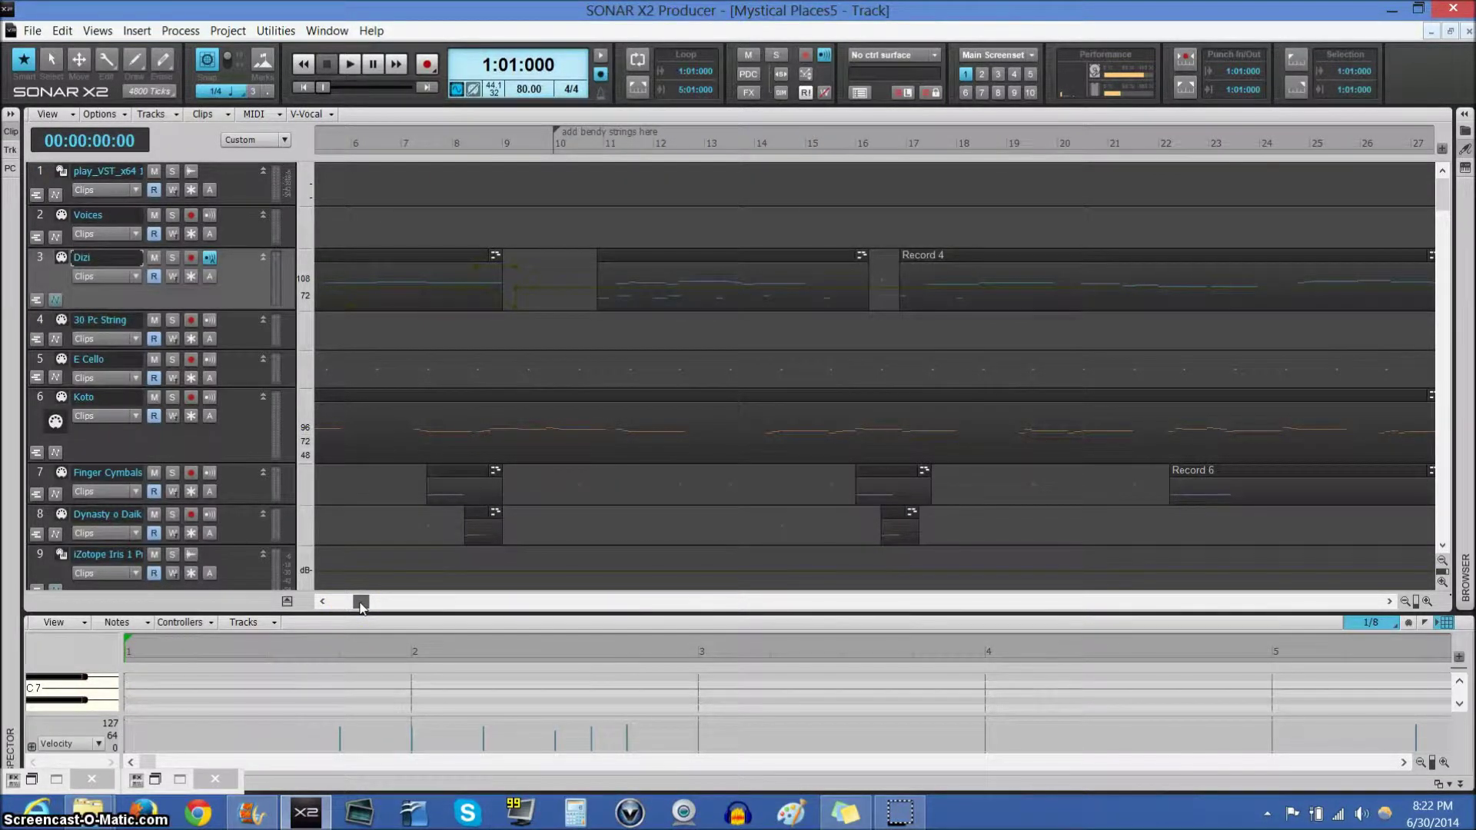
pyautogui.moveTo(360, 607); pyautogui.dragTo(329, 603)
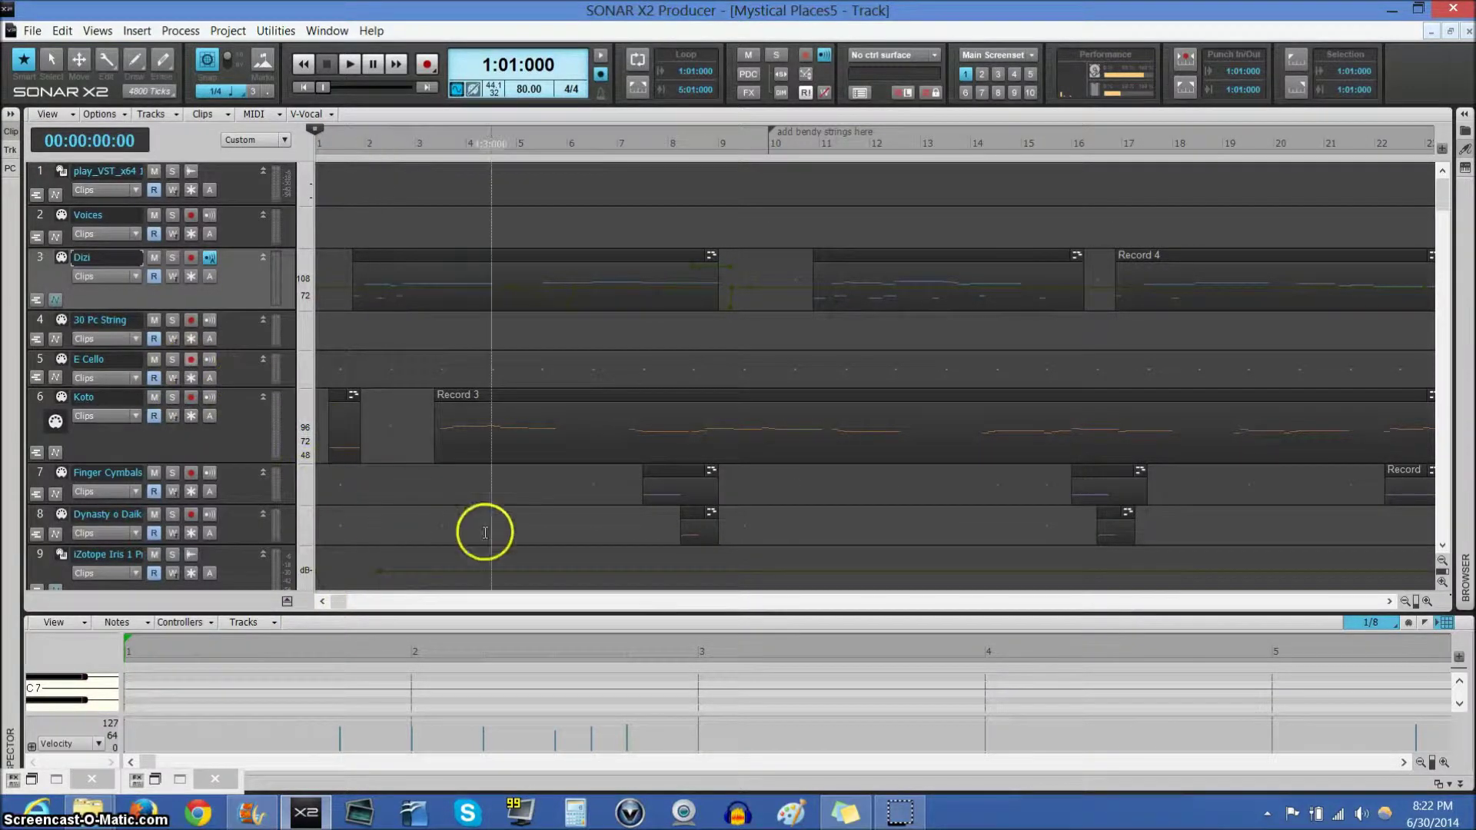
pyautogui.hscroll(3, 626, 277)
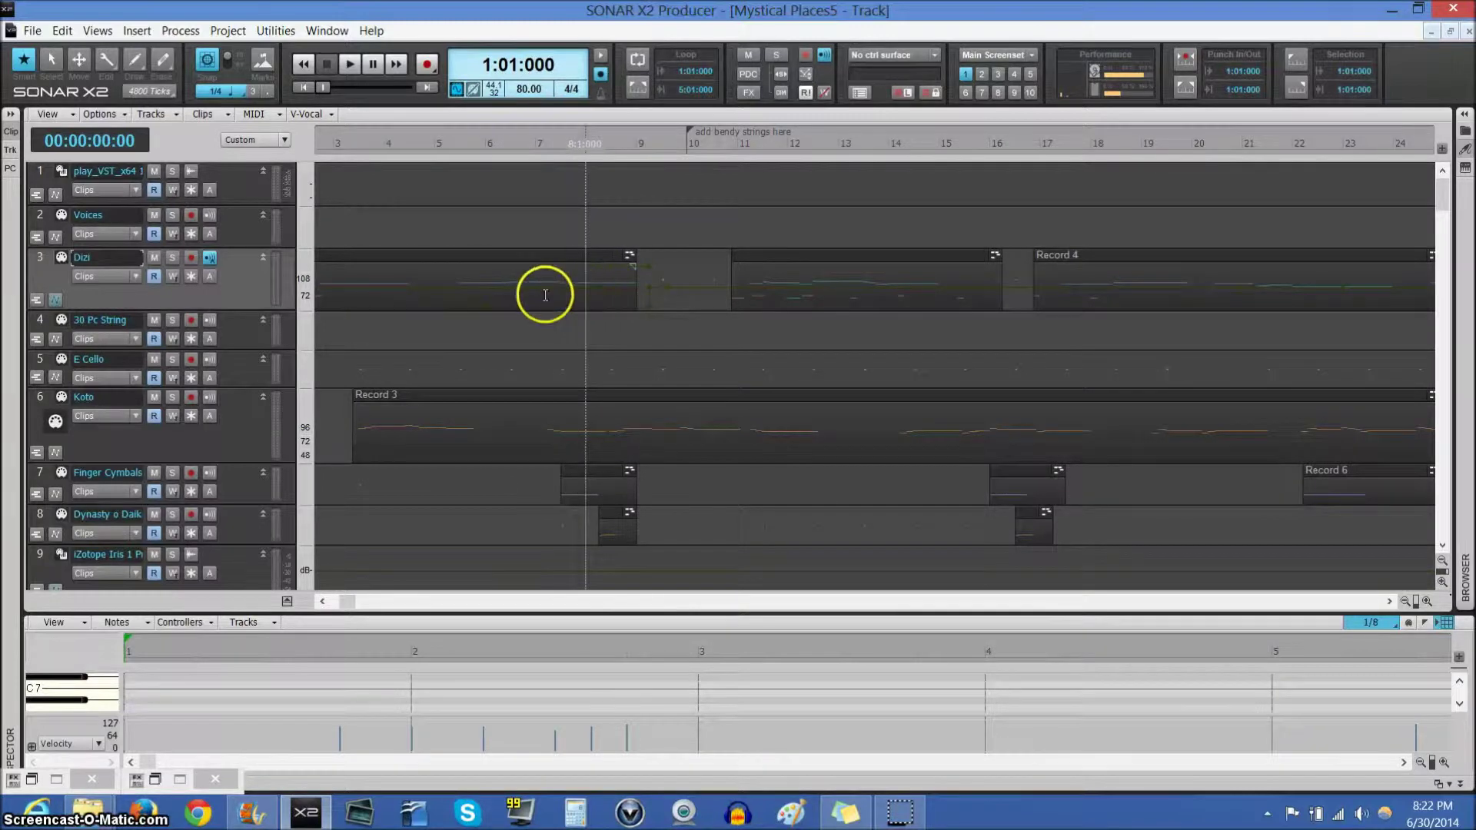
pyautogui.click(642, 262)
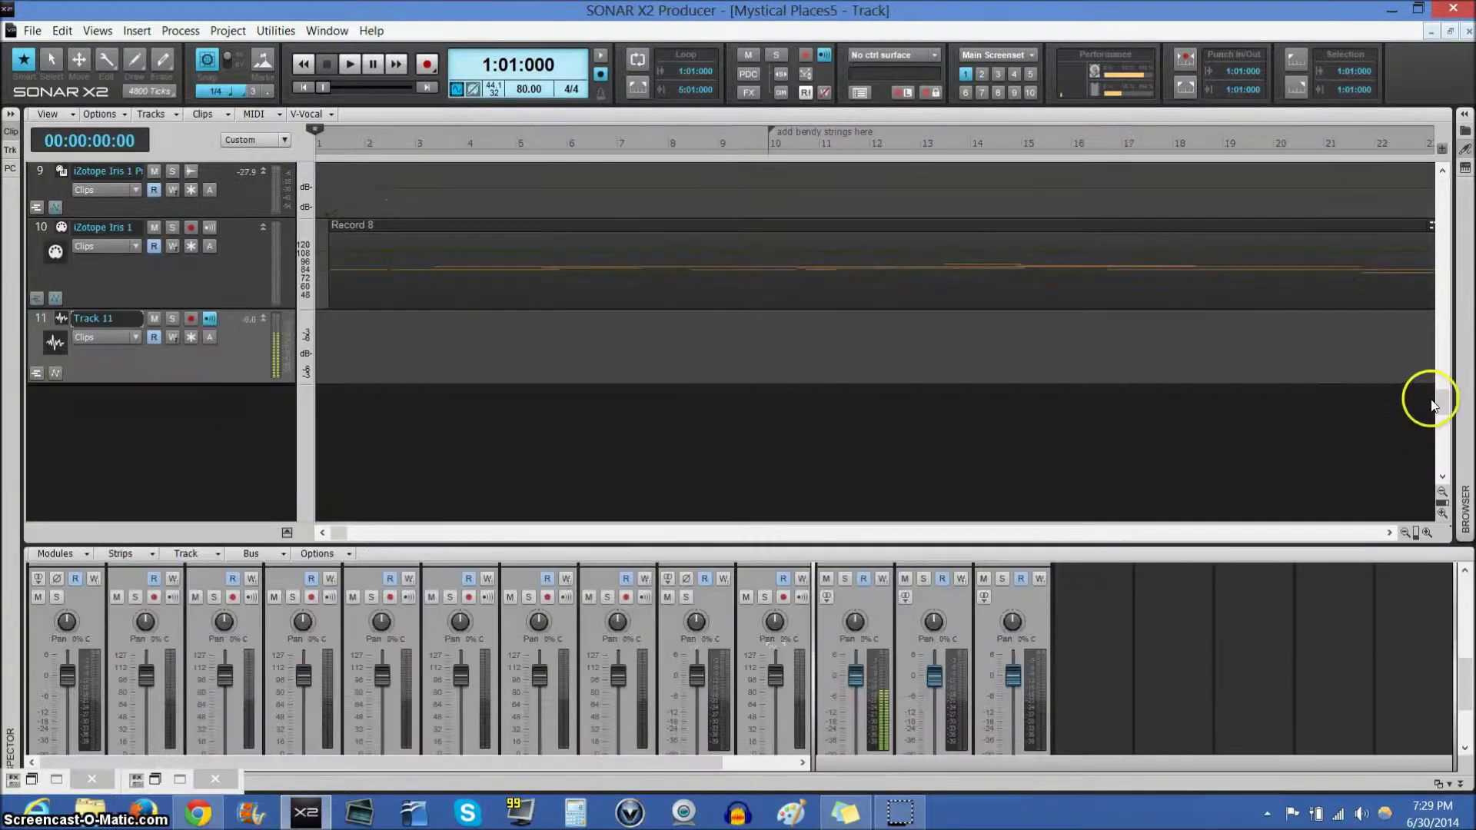
# Solo the Dizi track, listen to its opening measures and stop playback back at the song's start
pyautogui.moveTo(1434, 405); pyautogui.dragTo(1460, 207)
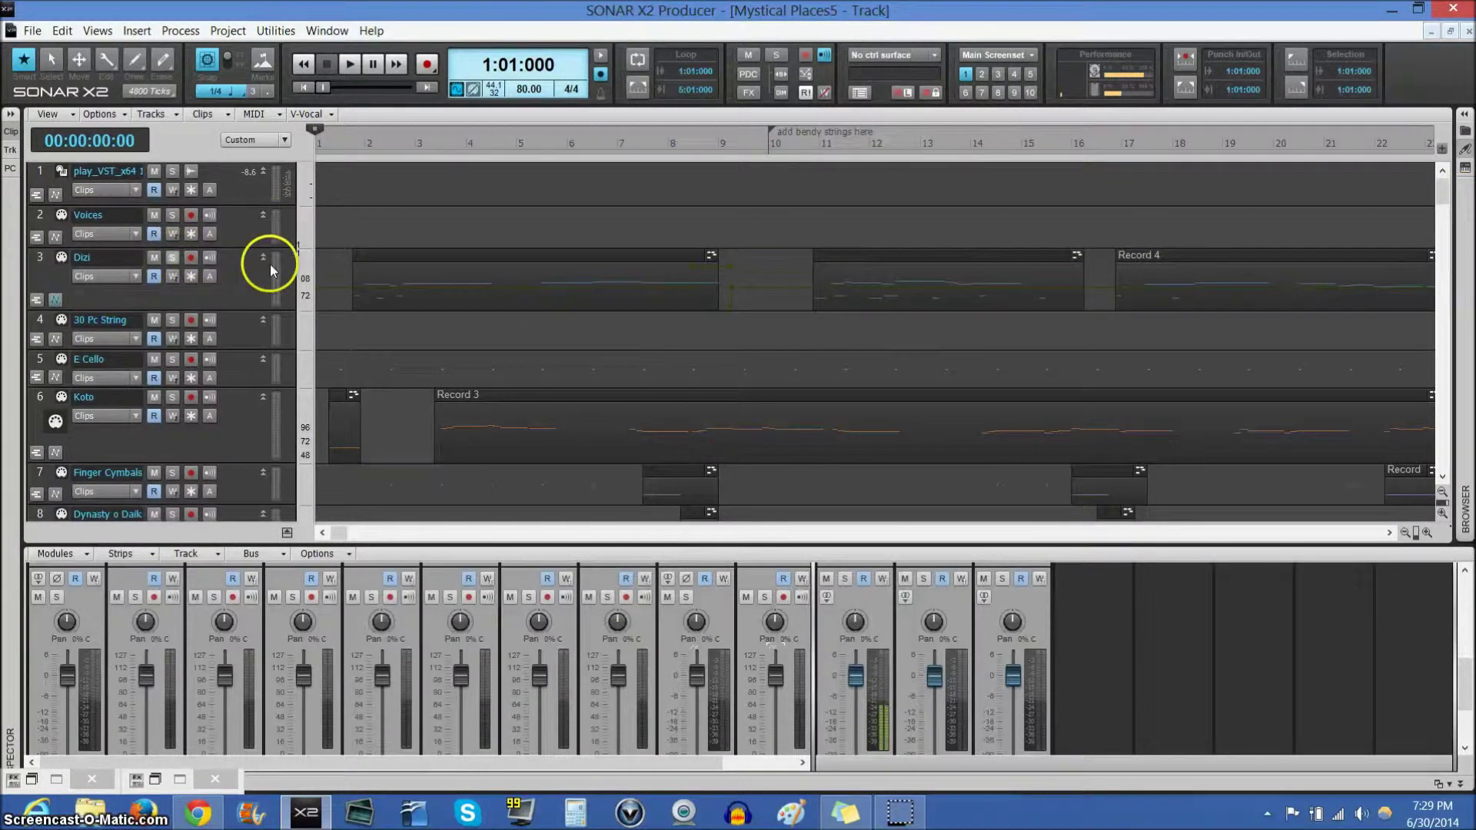
pyautogui.click(172, 259)
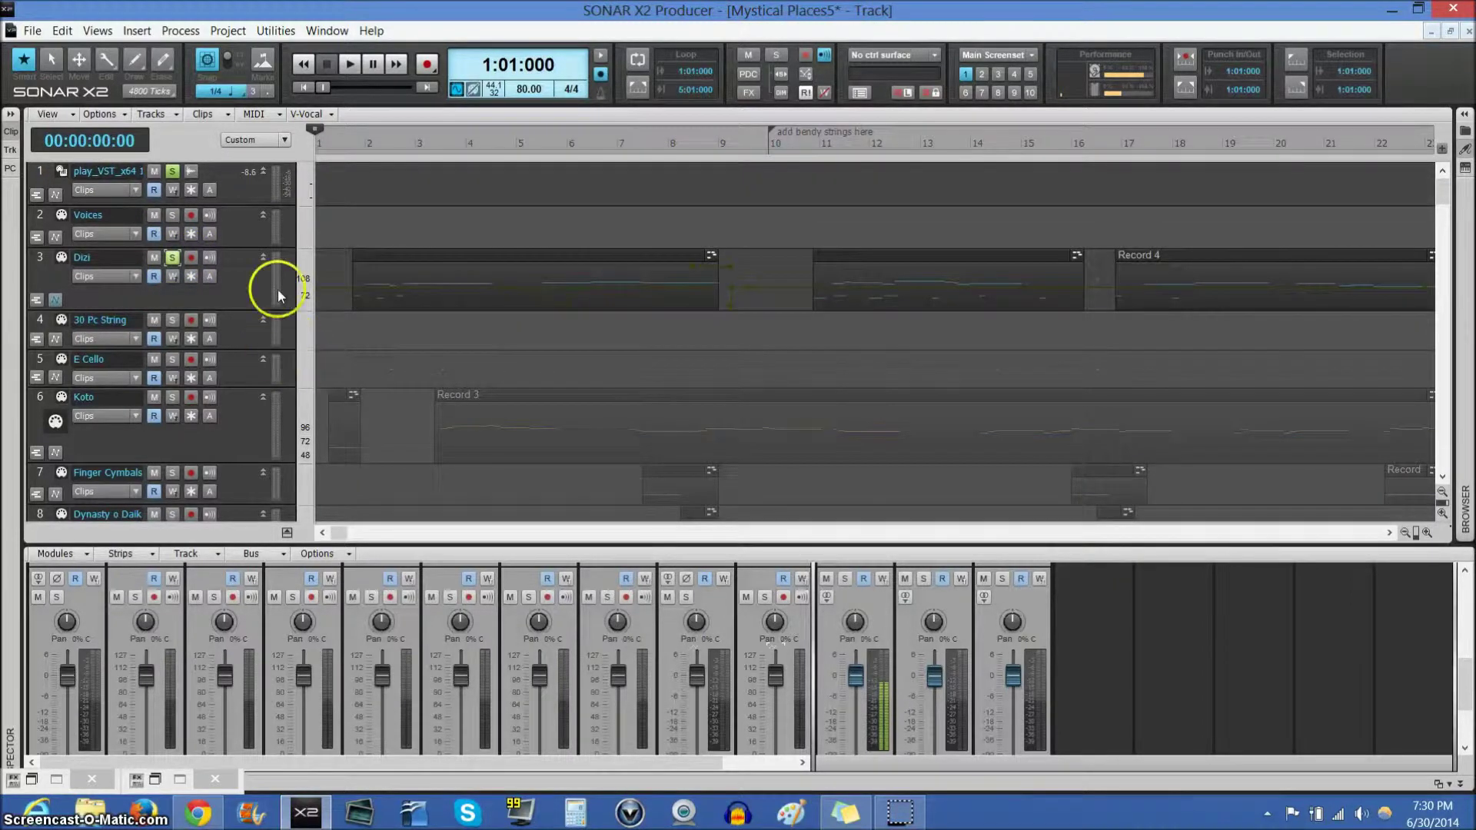
pyautogui.press('space')
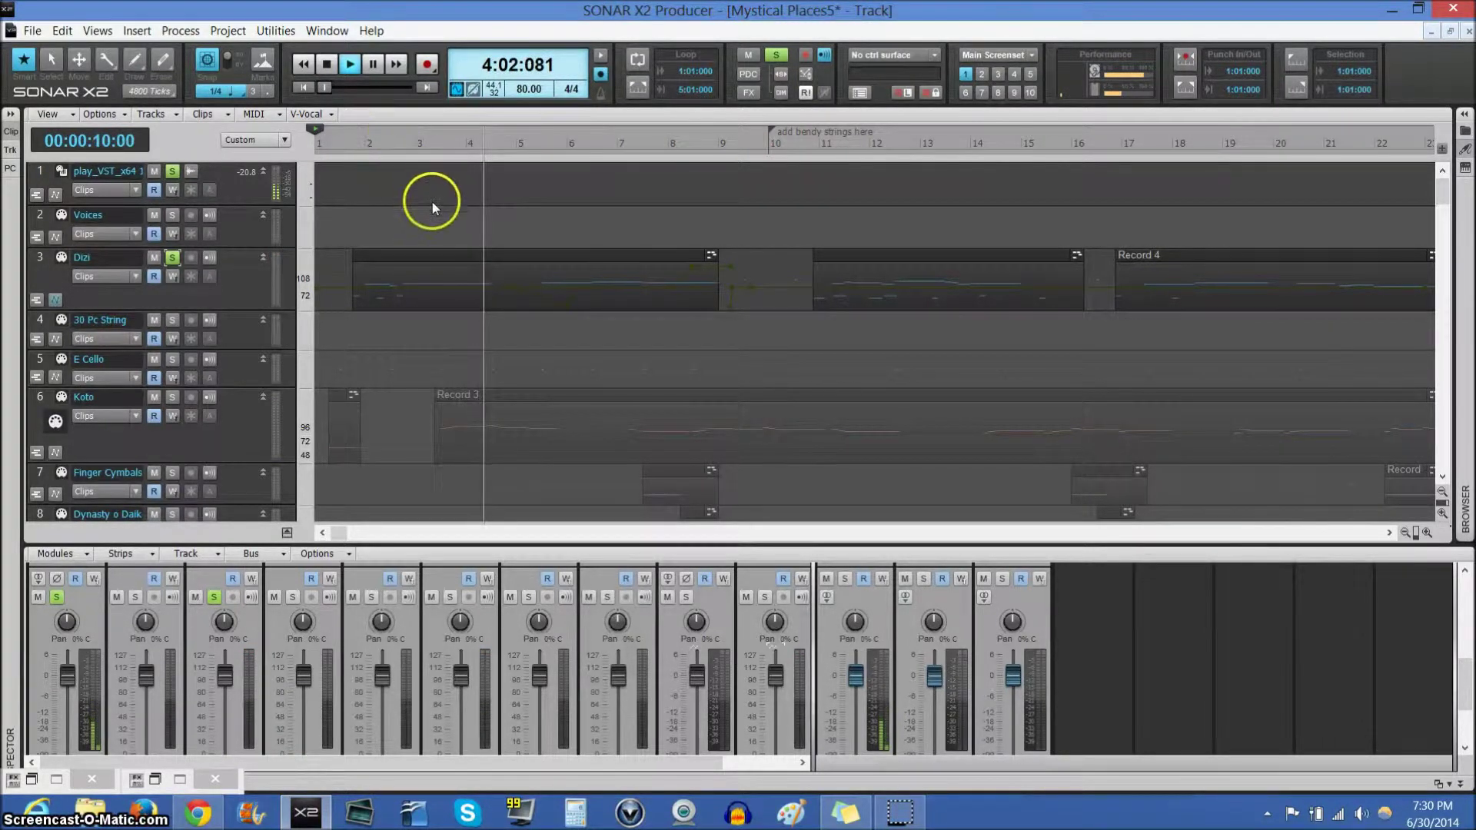
pyautogui.click(327, 63)
pyautogui.click(329, 69)
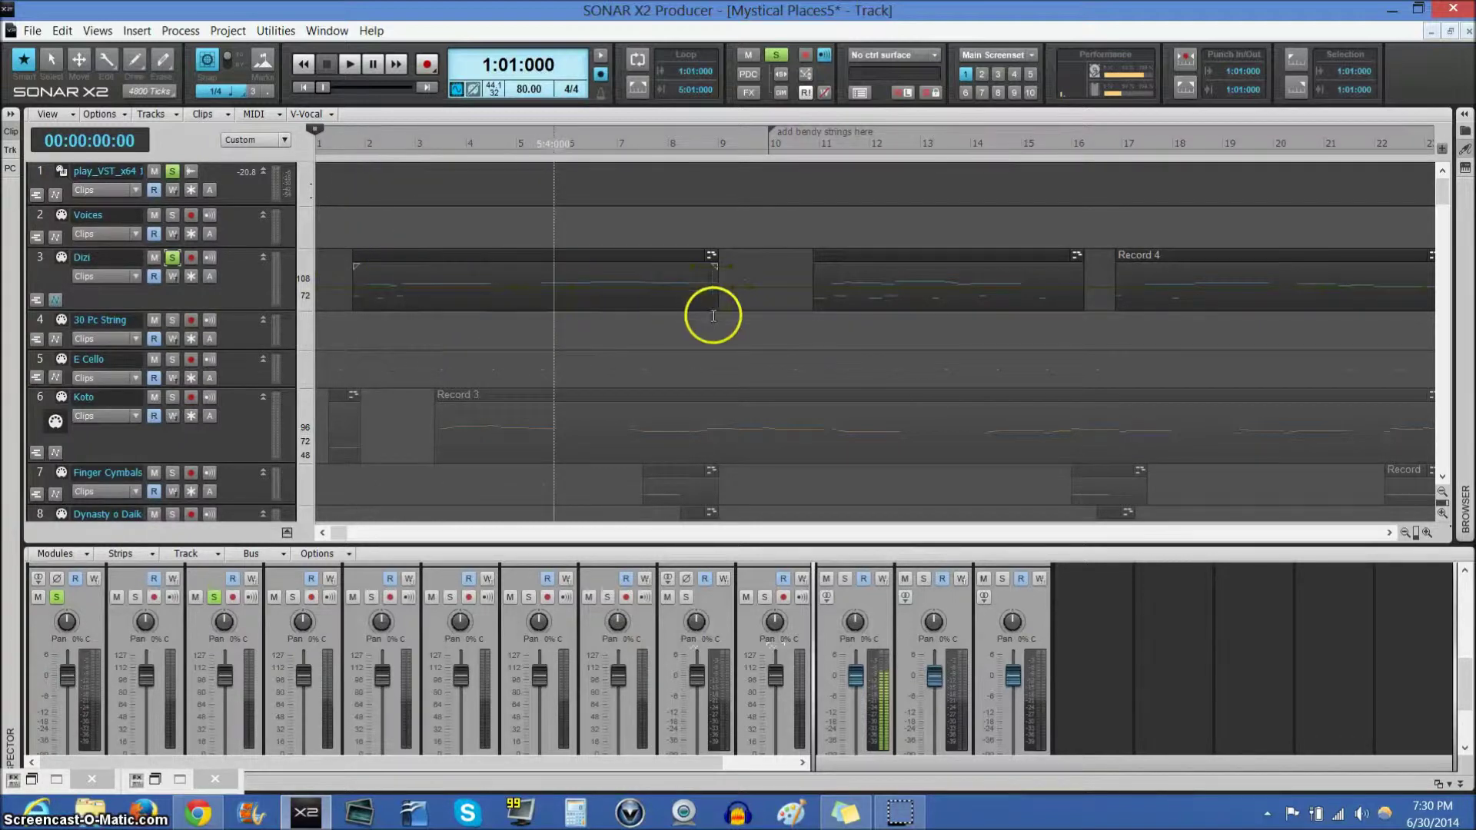
# Open the play_VST_x64 1 instrument window and audition several notes of the Dizi Lrg KS Master patch on its keyboard
pyautogui.click(31, 782)
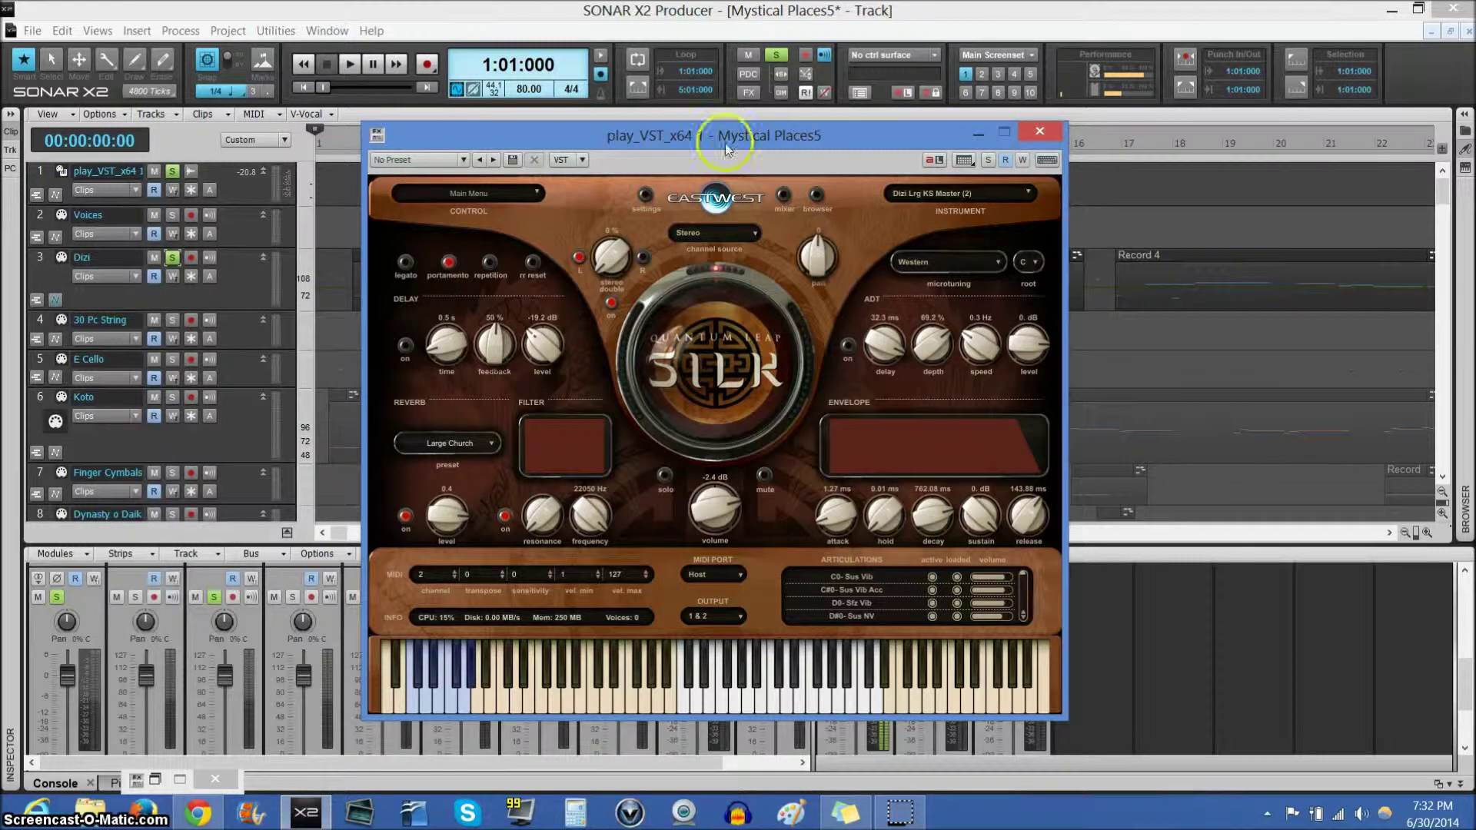
pyautogui.moveTo(731, 136); pyautogui.dragTo(731, 98)
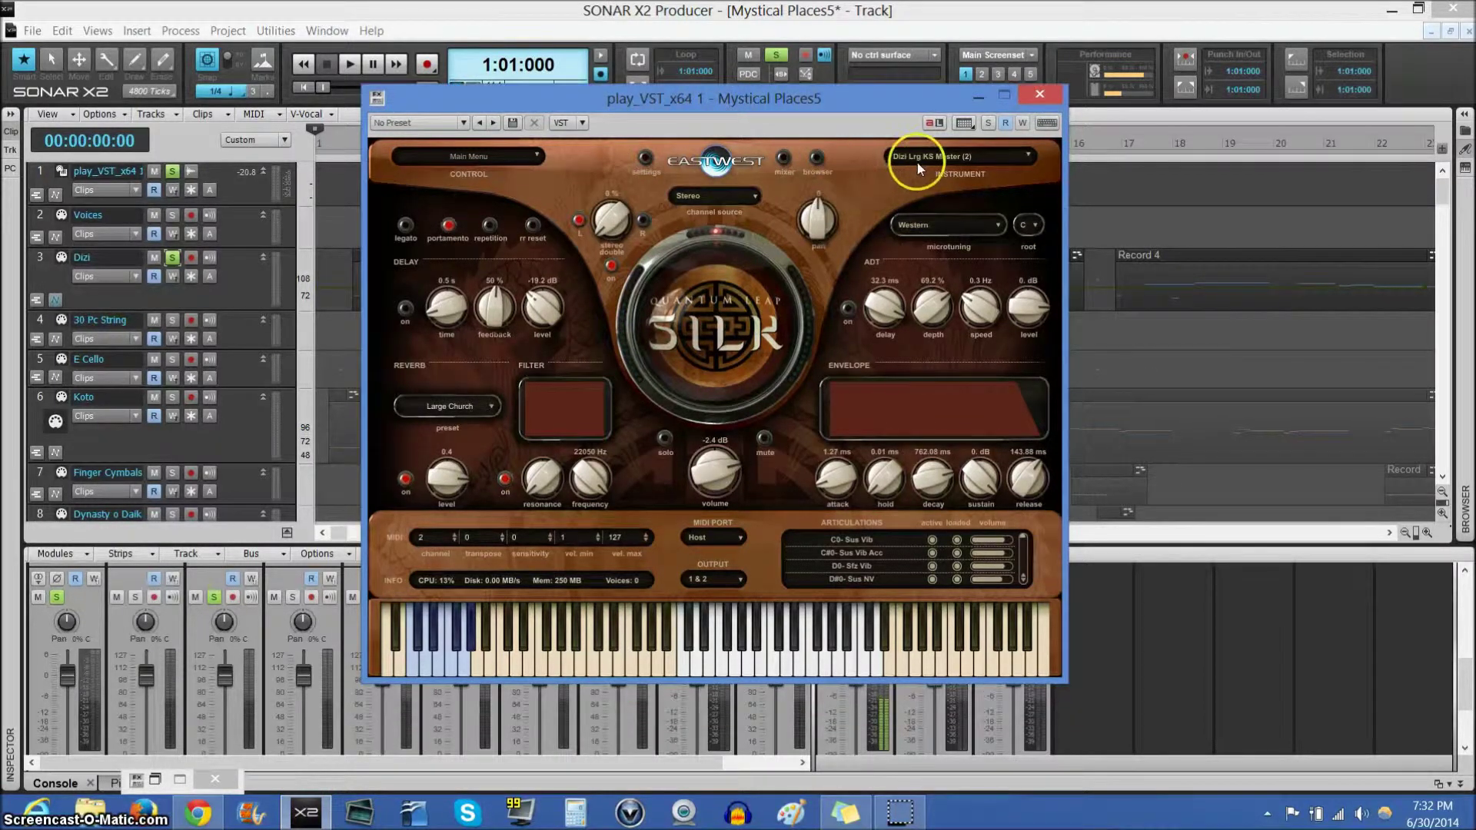
pyautogui.click(734, 667)
pyautogui.click(782, 668)
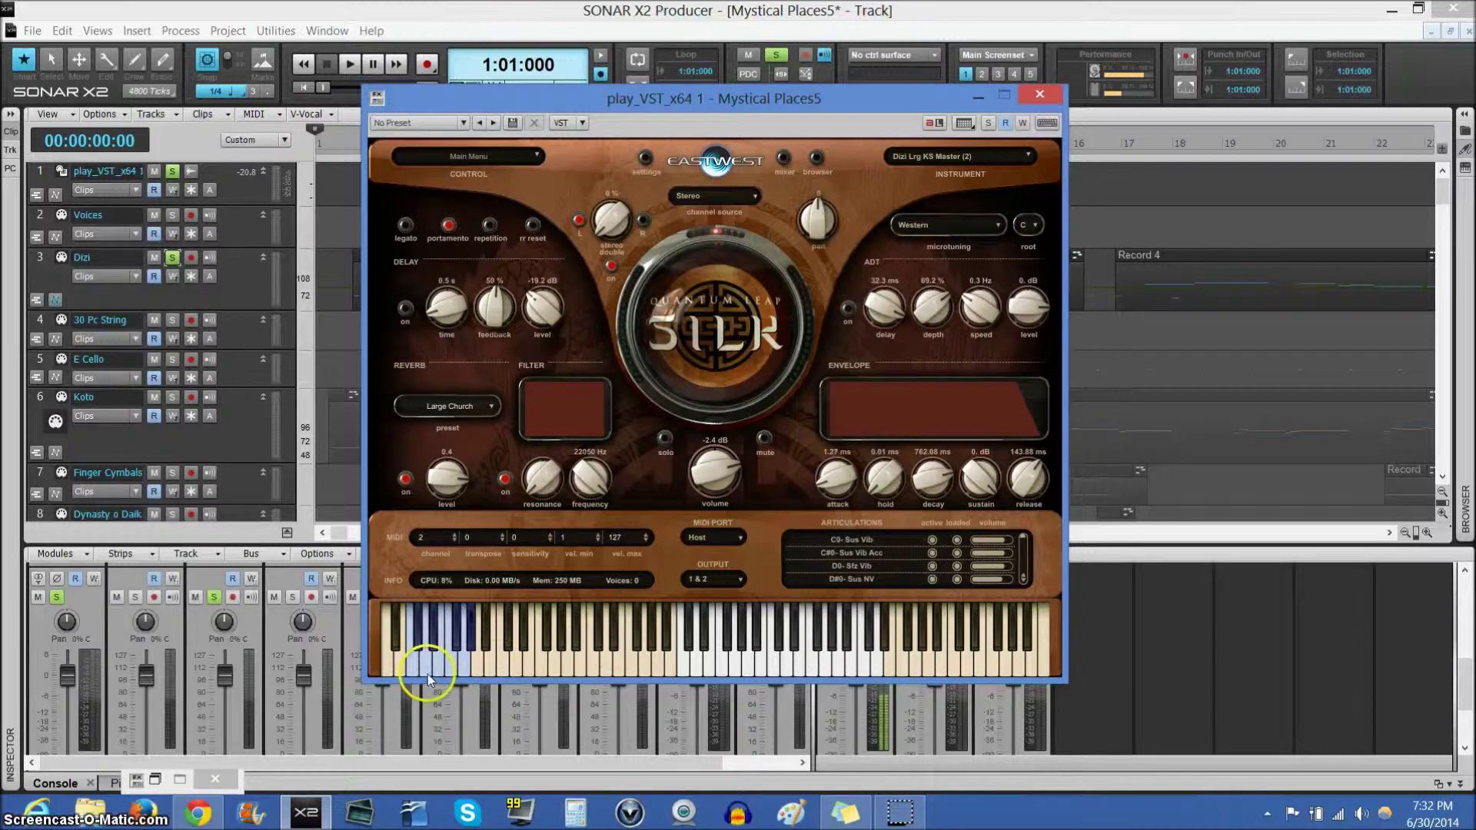
pyautogui.click(820, 663)
pyautogui.click(790, 663)
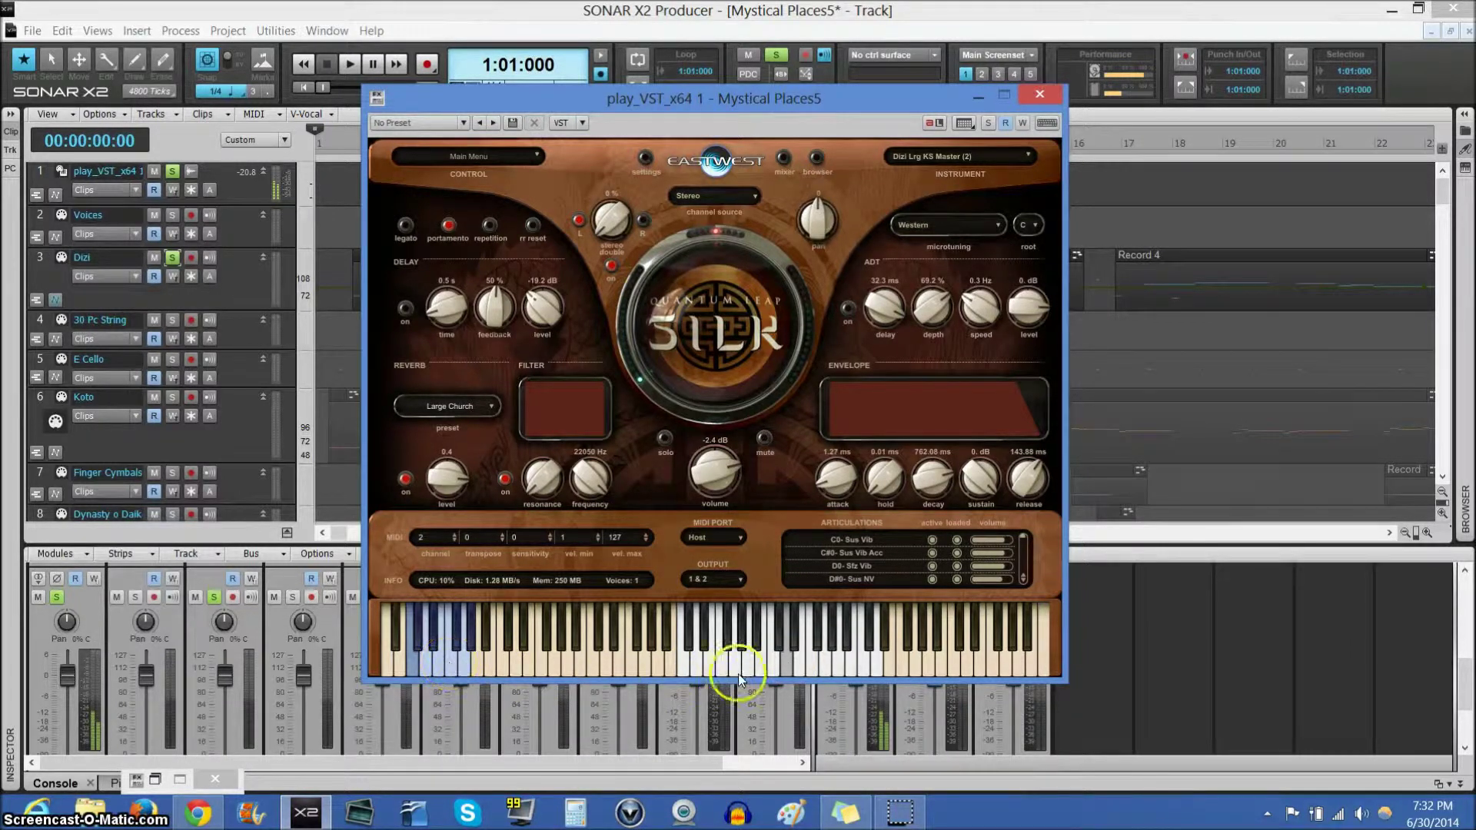
pyautogui.click(792, 672)
pyautogui.click(791, 666)
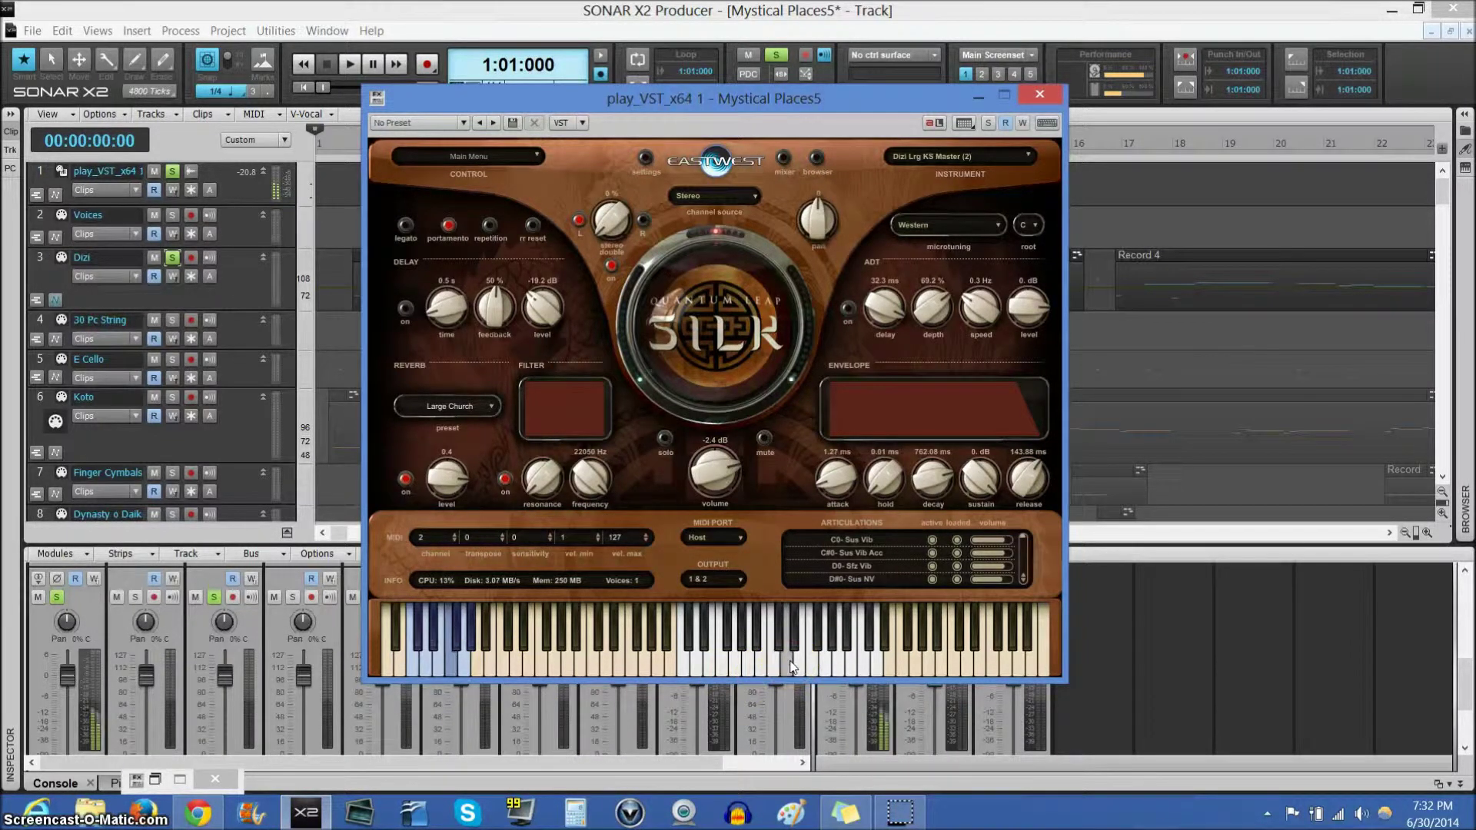
pyautogui.click(735, 665)
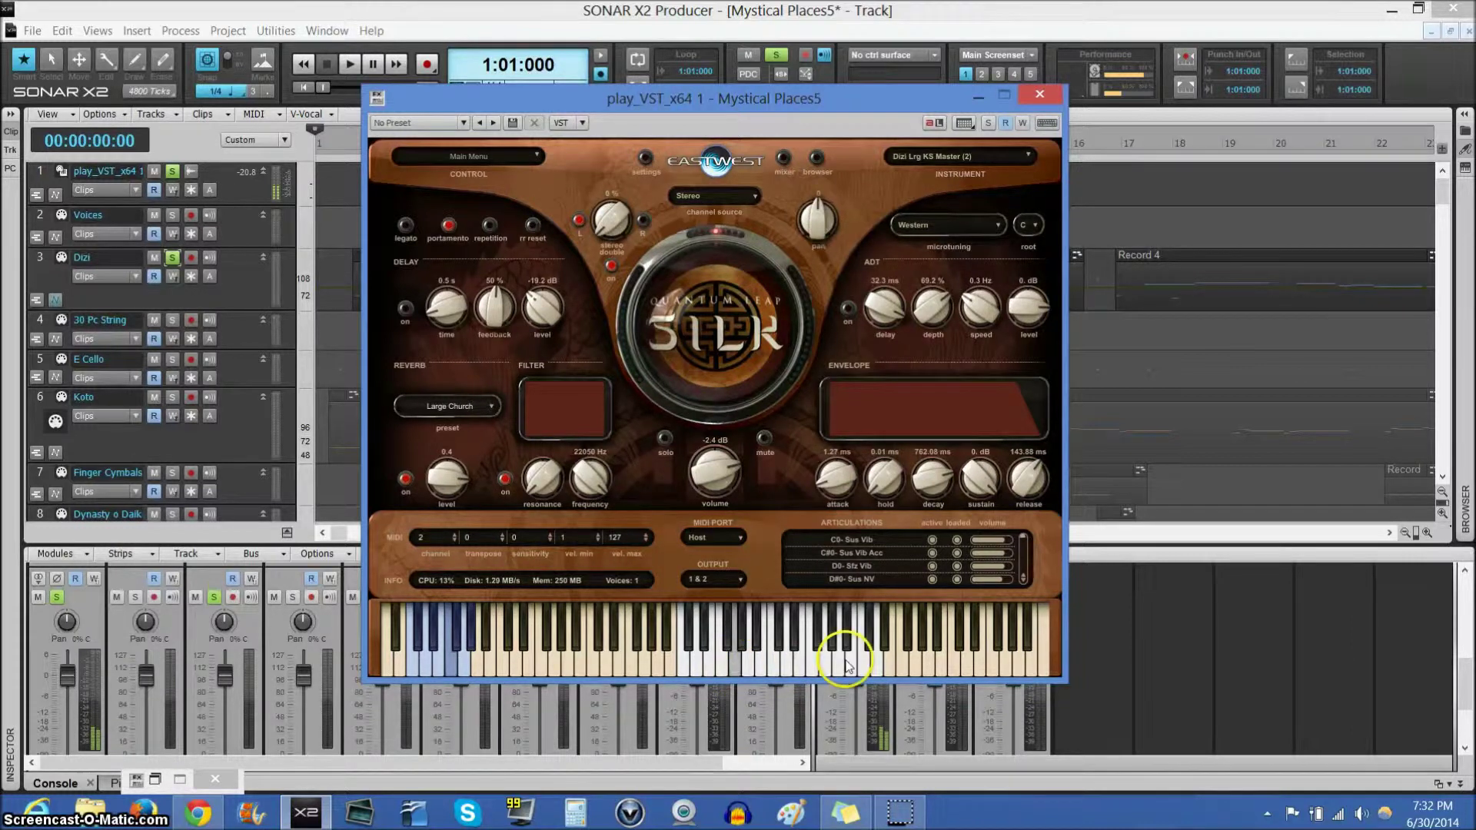
pyautogui.click(847, 661)
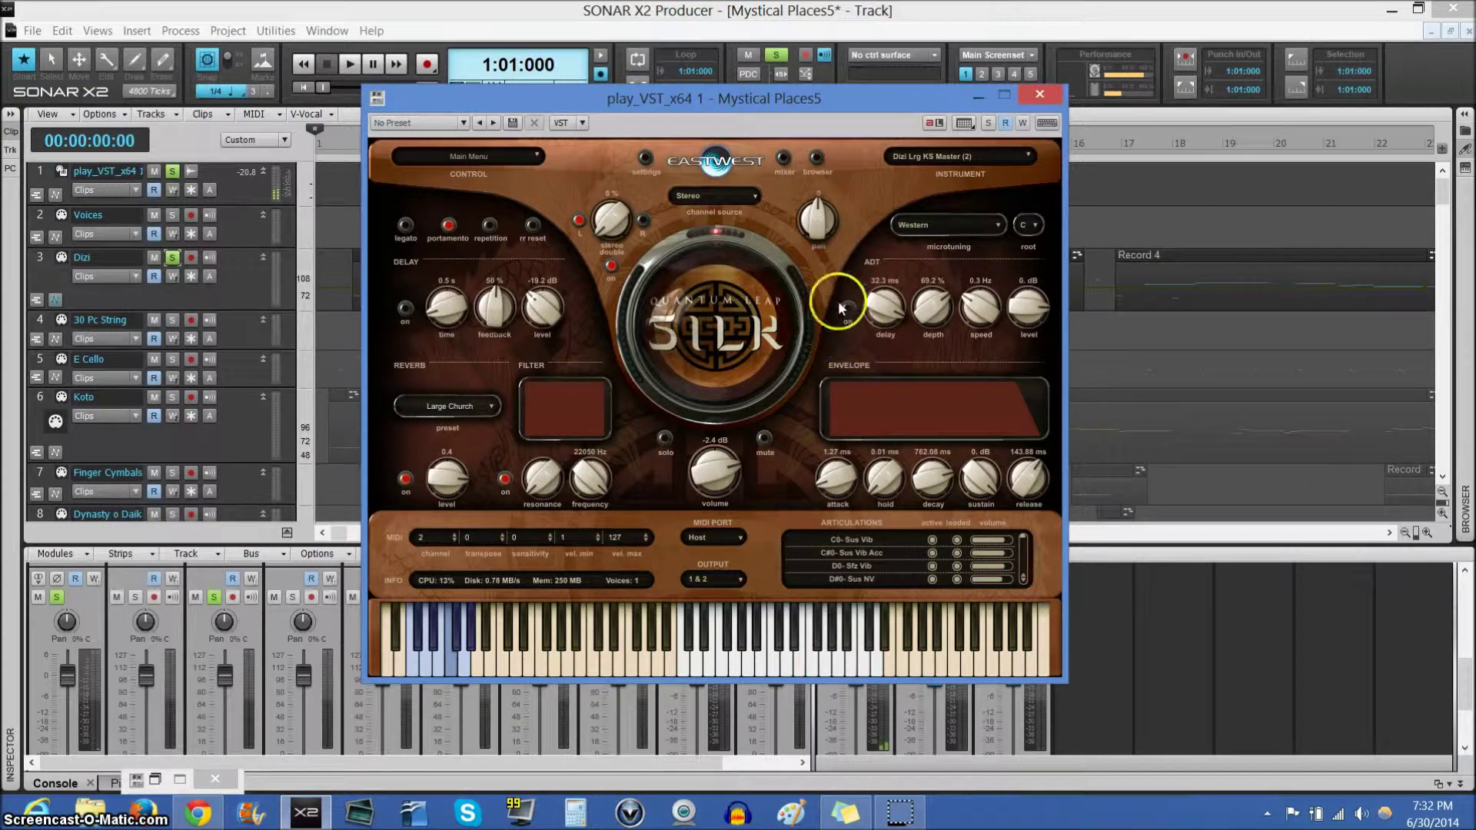
# Reposition the play_VST_x64 1 instrument window over the tracks and minimize it
pyautogui.moveTo(768, 94); pyautogui.dragTo(1037, 210)
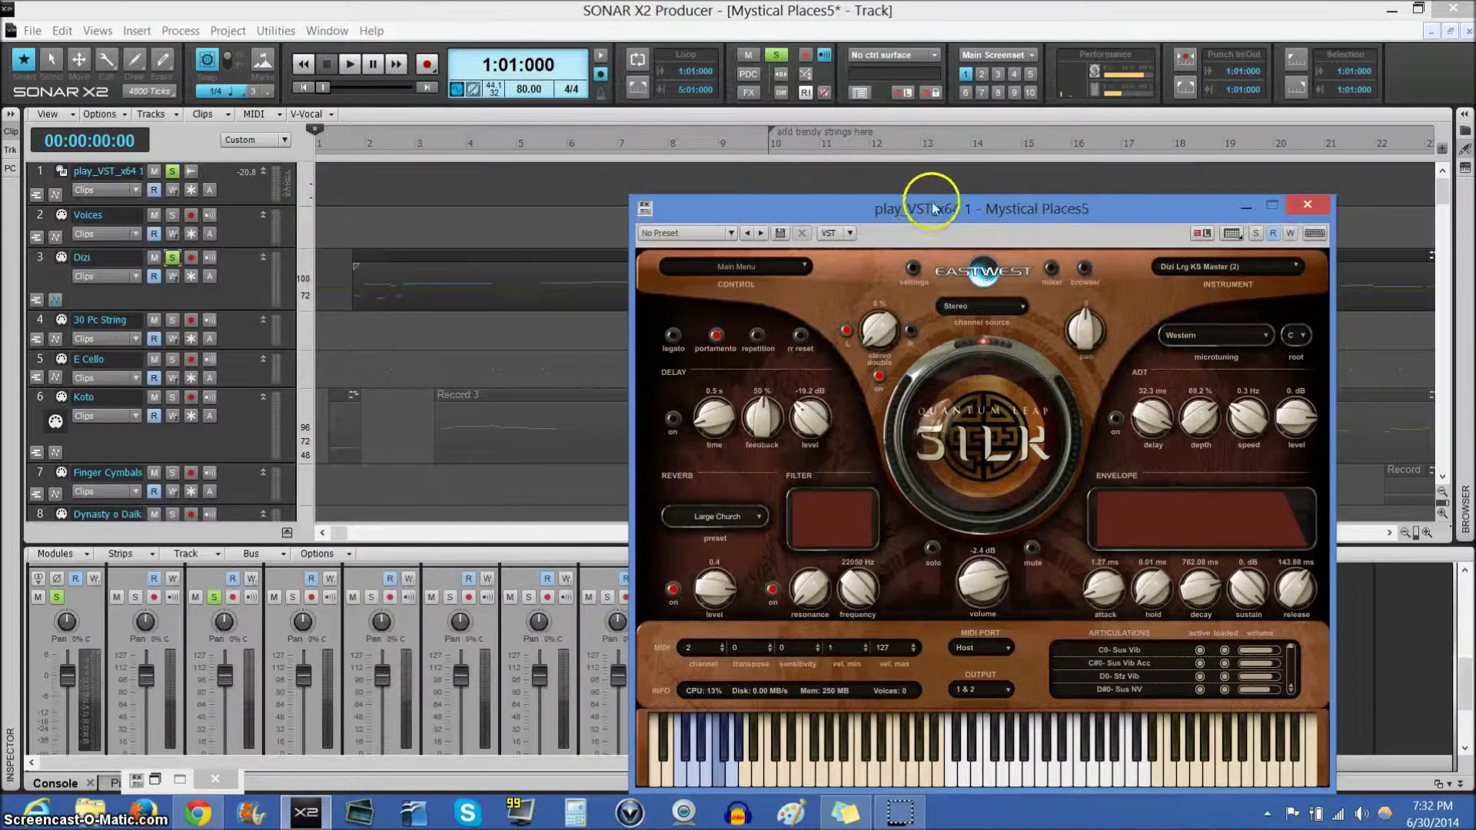
pyautogui.moveTo(948, 210); pyautogui.dragTo(672, 125)
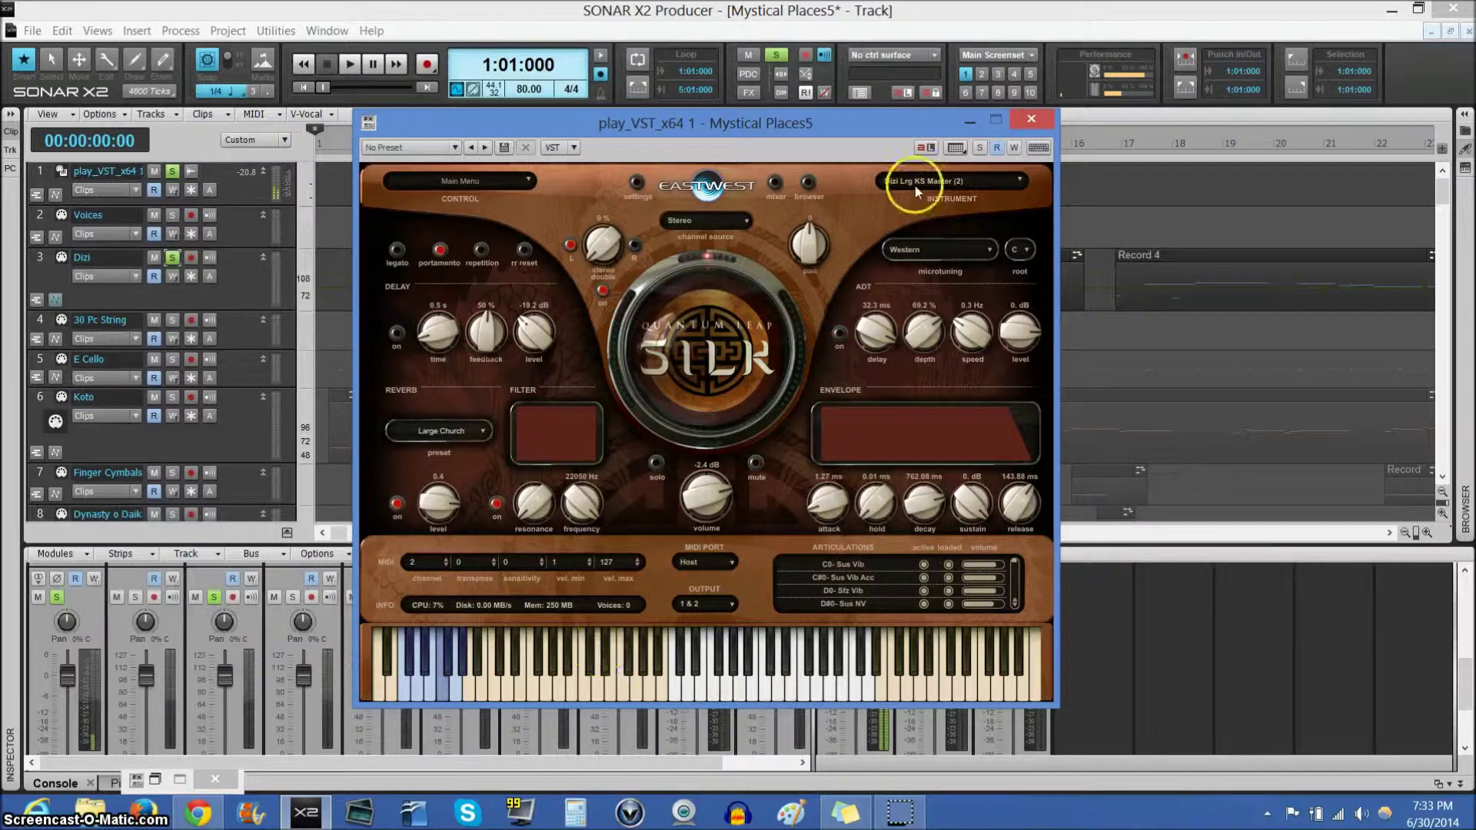
pyautogui.click(970, 122)
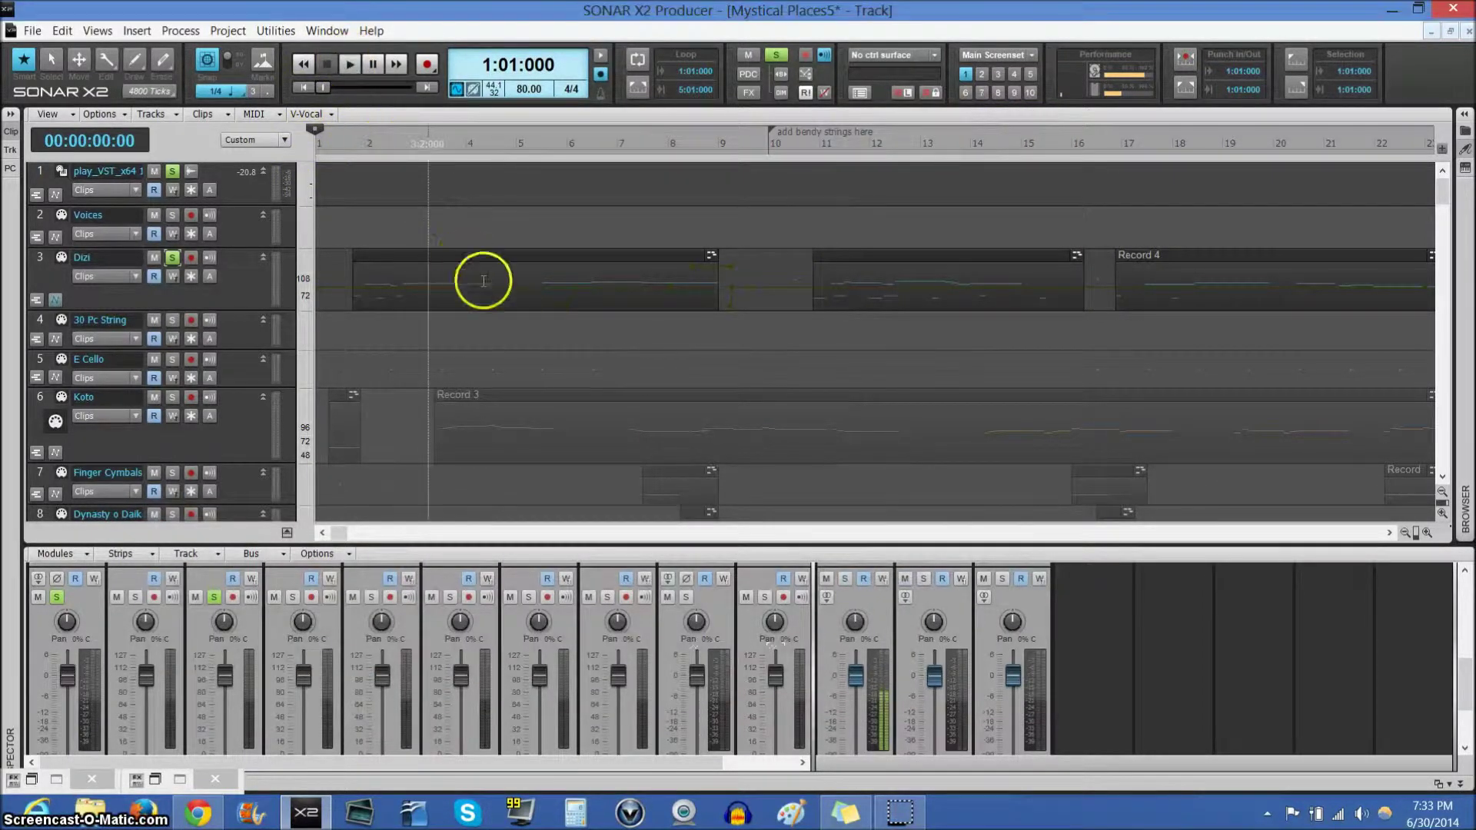
# Play the soloed Dizi track from the start with its Wheel - Ch. 2 automation lane shown, and stop playback back at the start
pyautogui.click(350, 64)
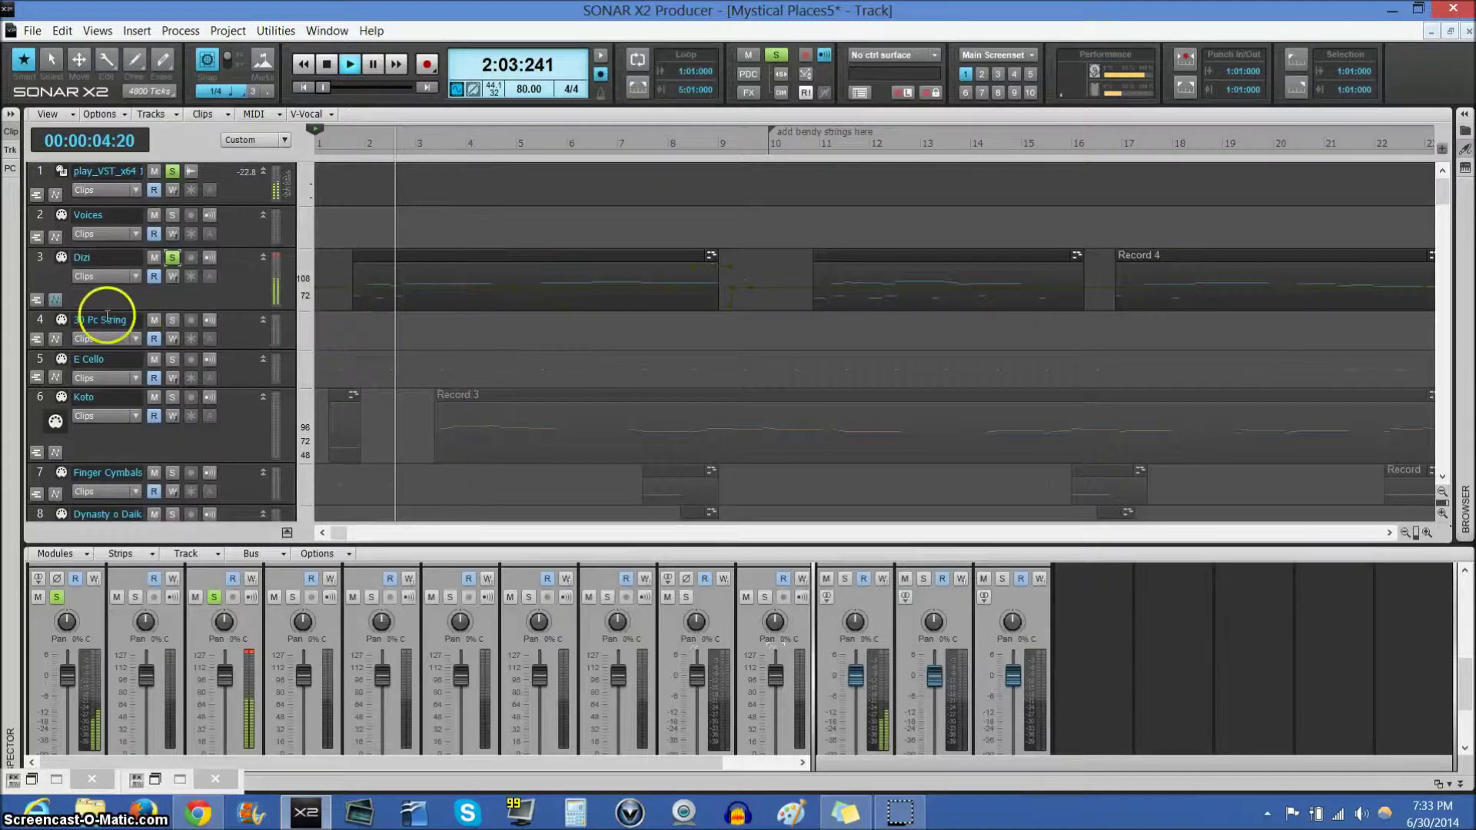
pyautogui.click(56, 301)
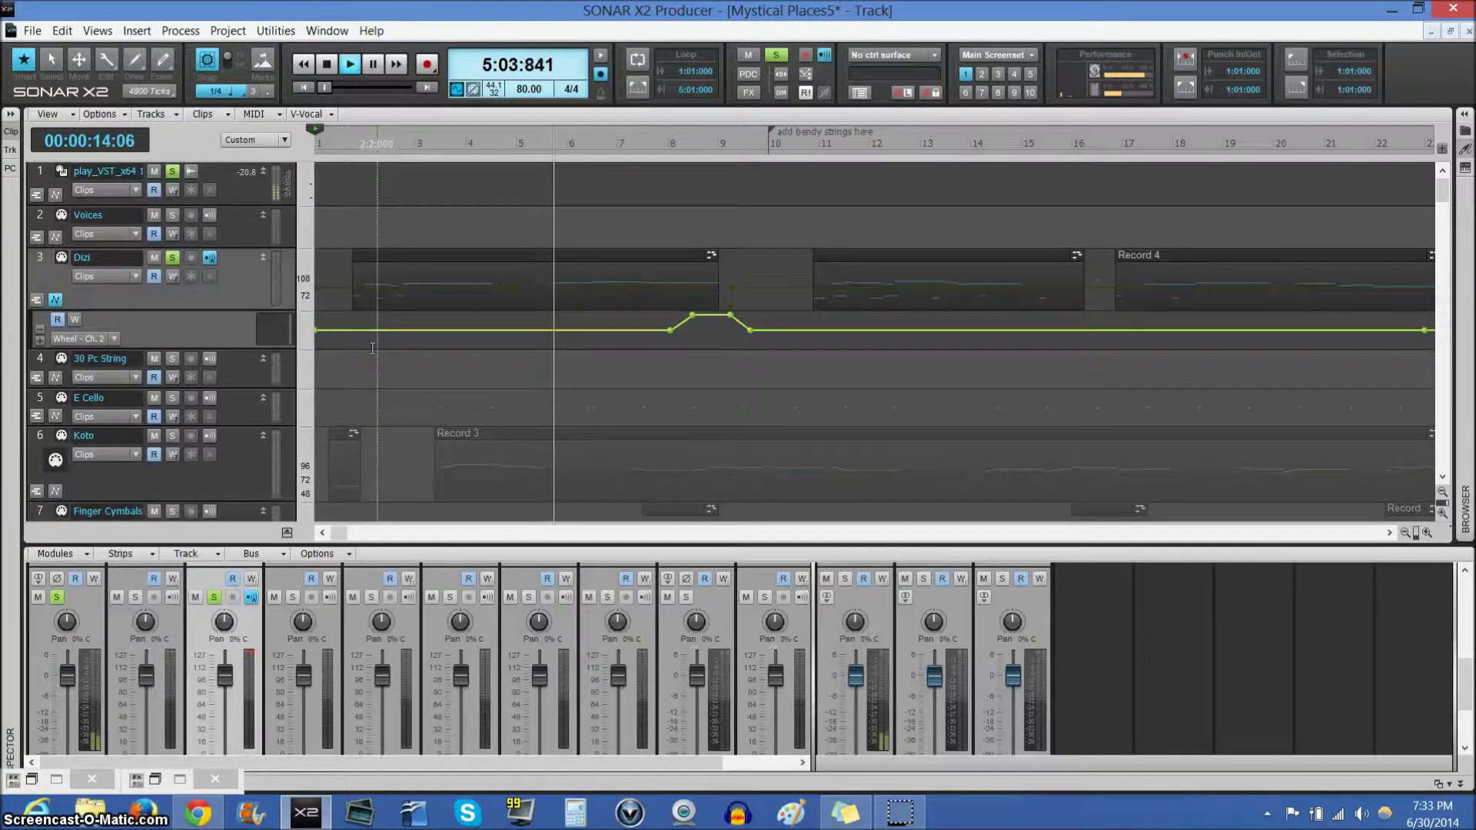
pyautogui.press('space')
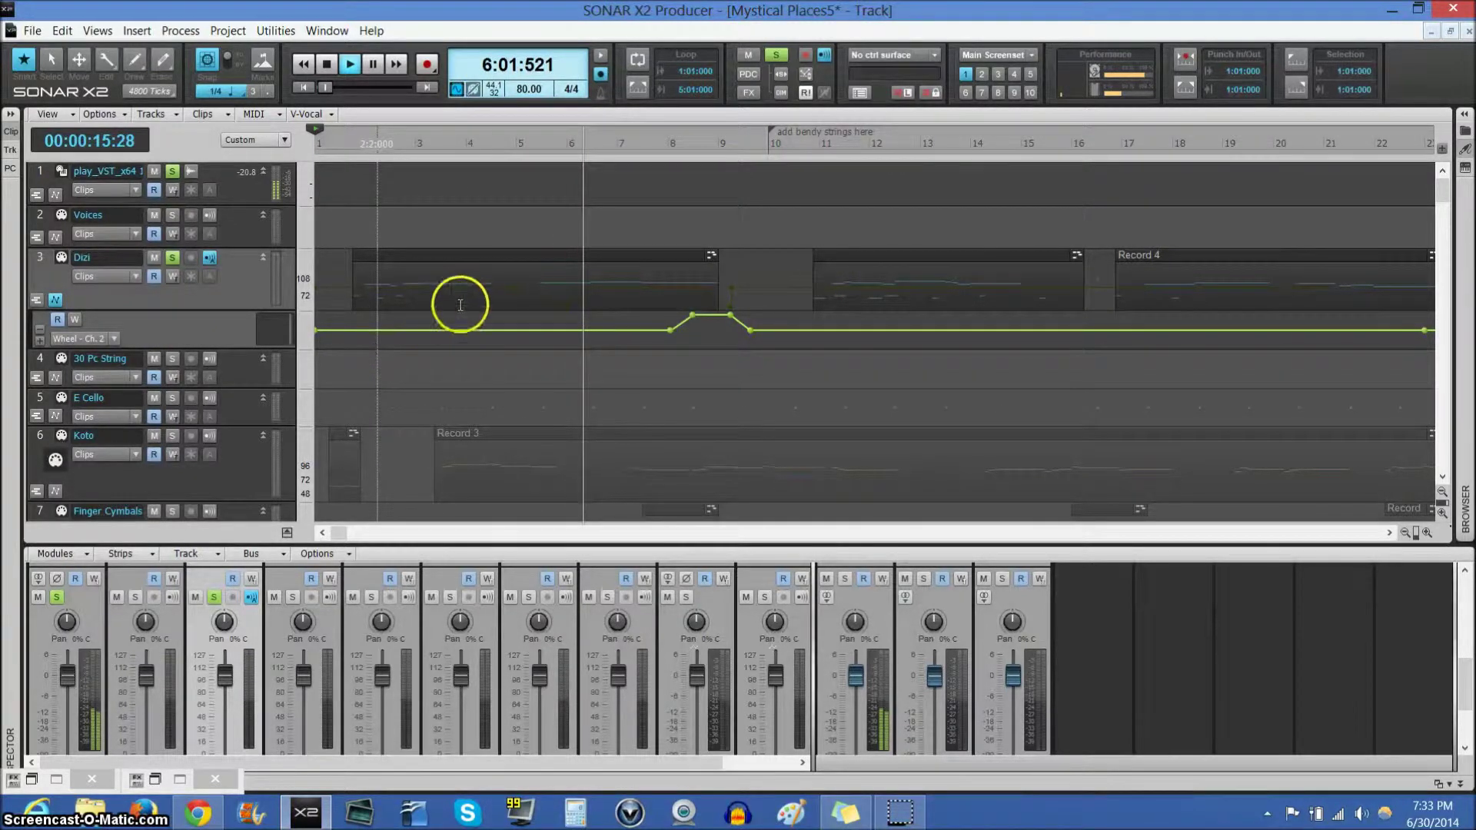
pyautogui.click(114, 339)
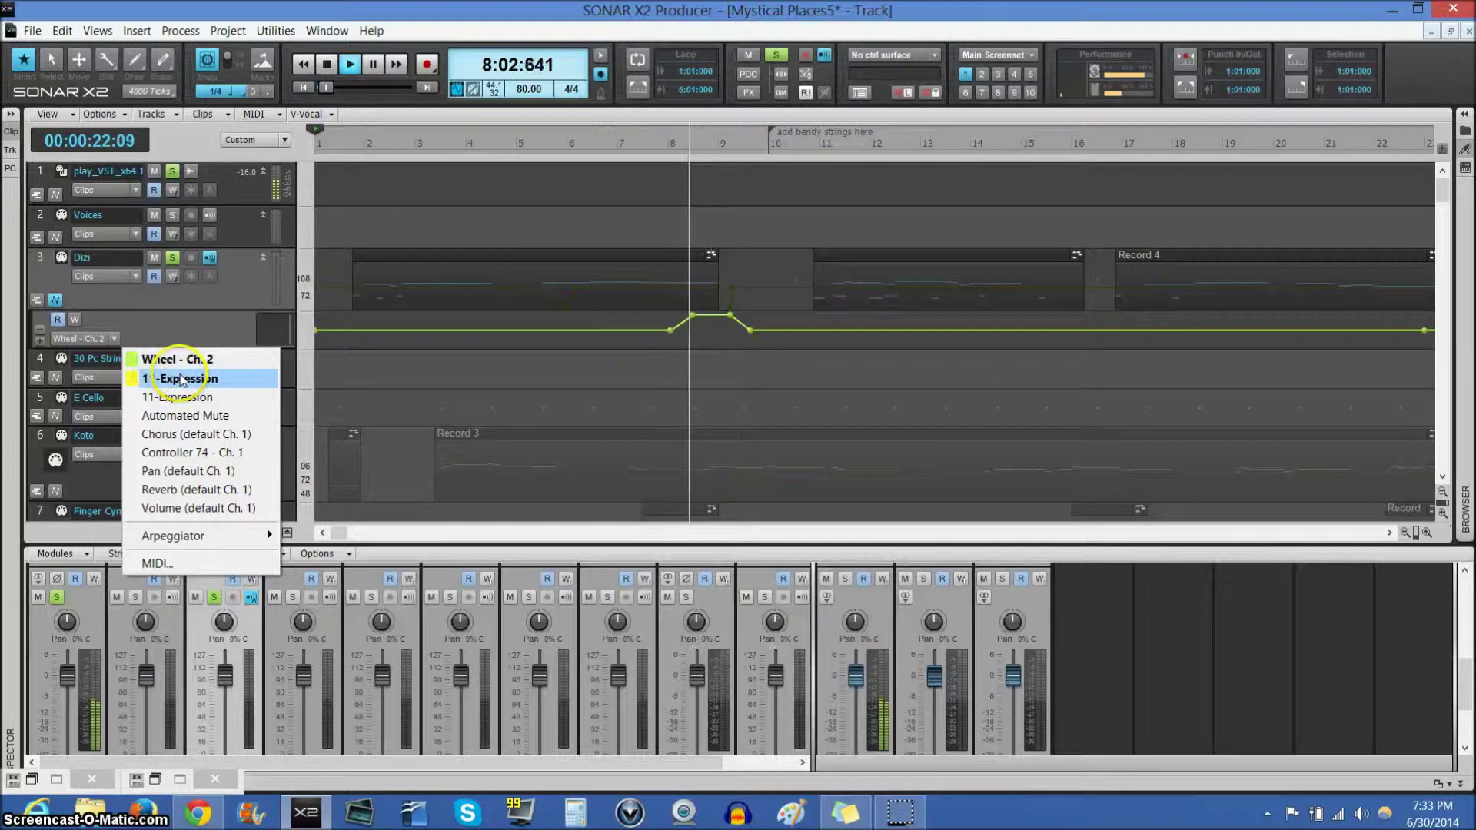
pyautogui.click(323, 66)
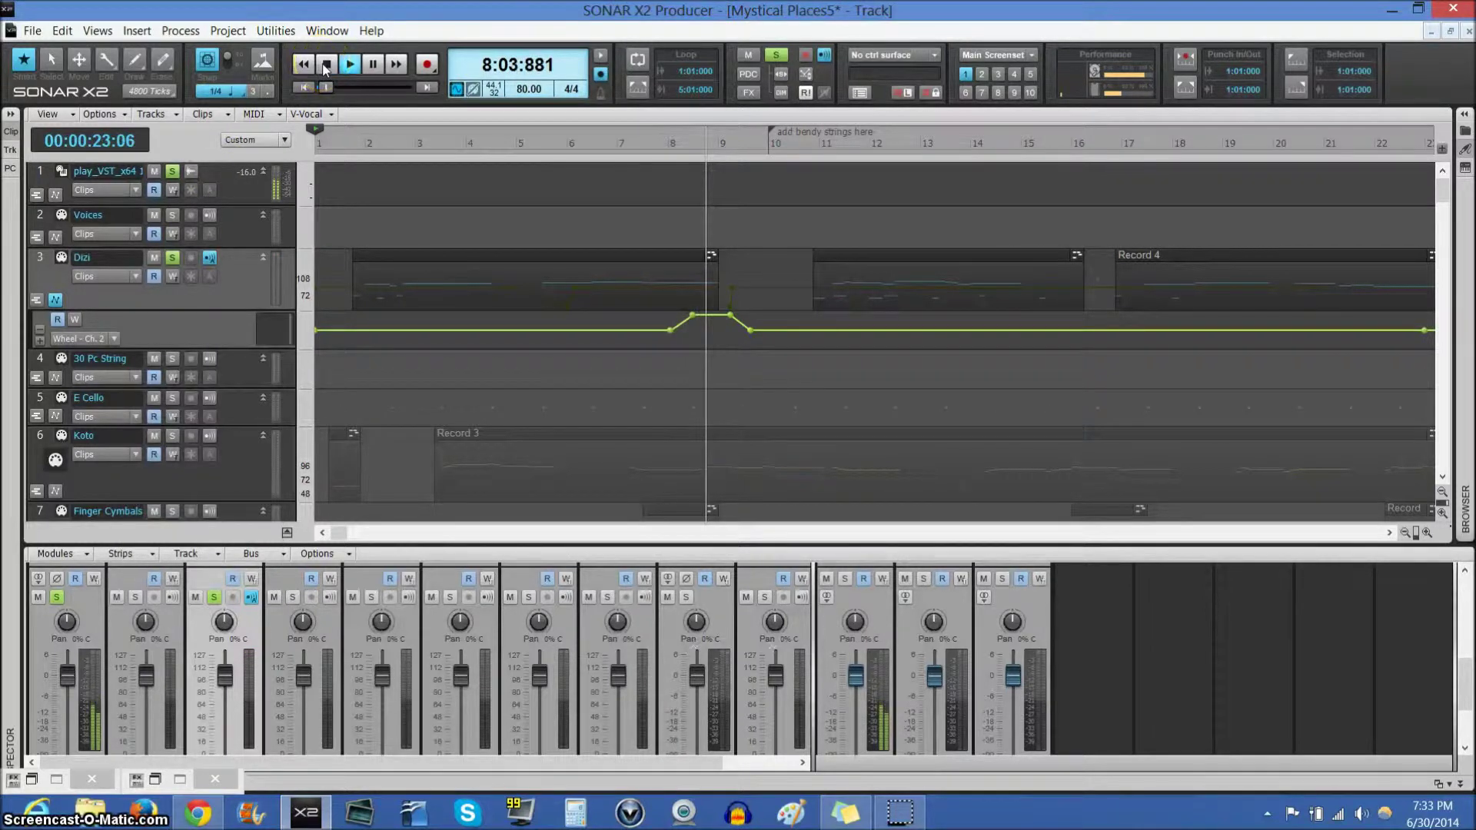
pyautogui.click(323, 66)
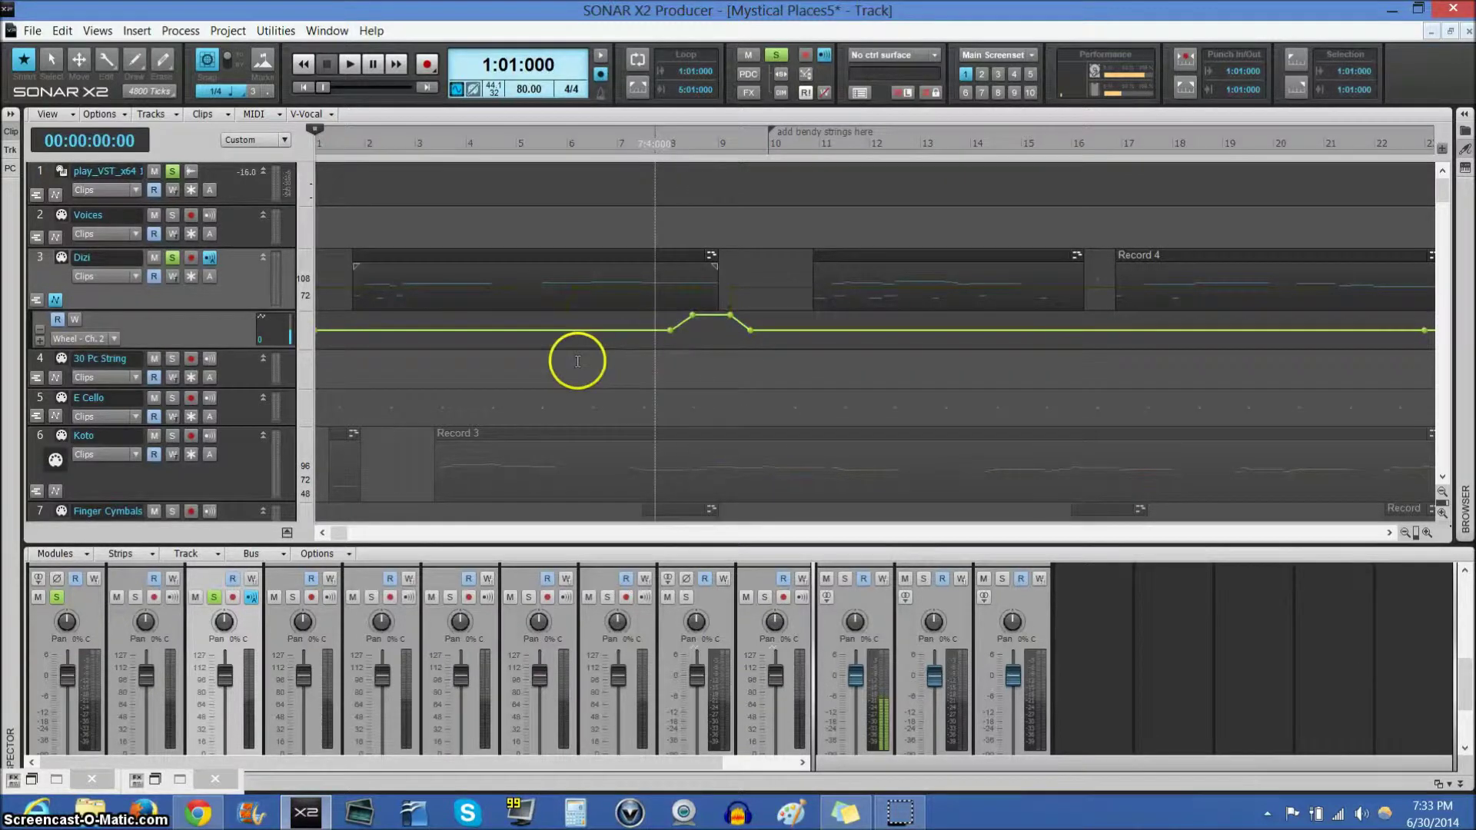
# Display the Dizi track's 11-Expression envelope in its automation lane and listen to the passage starting at measure 5
pyautogui.click(115, 340)
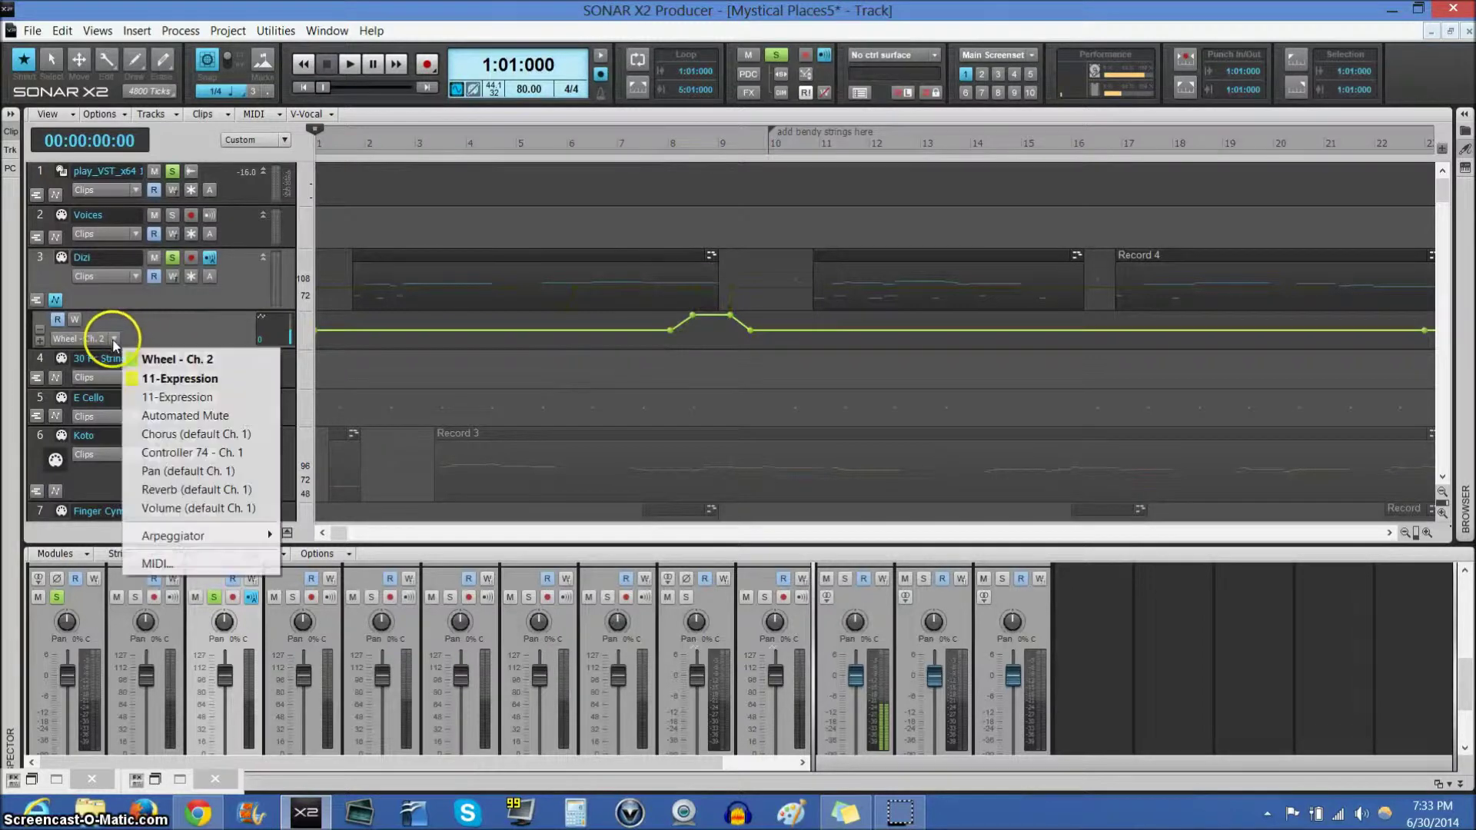
pyautogui.click(194, 381)
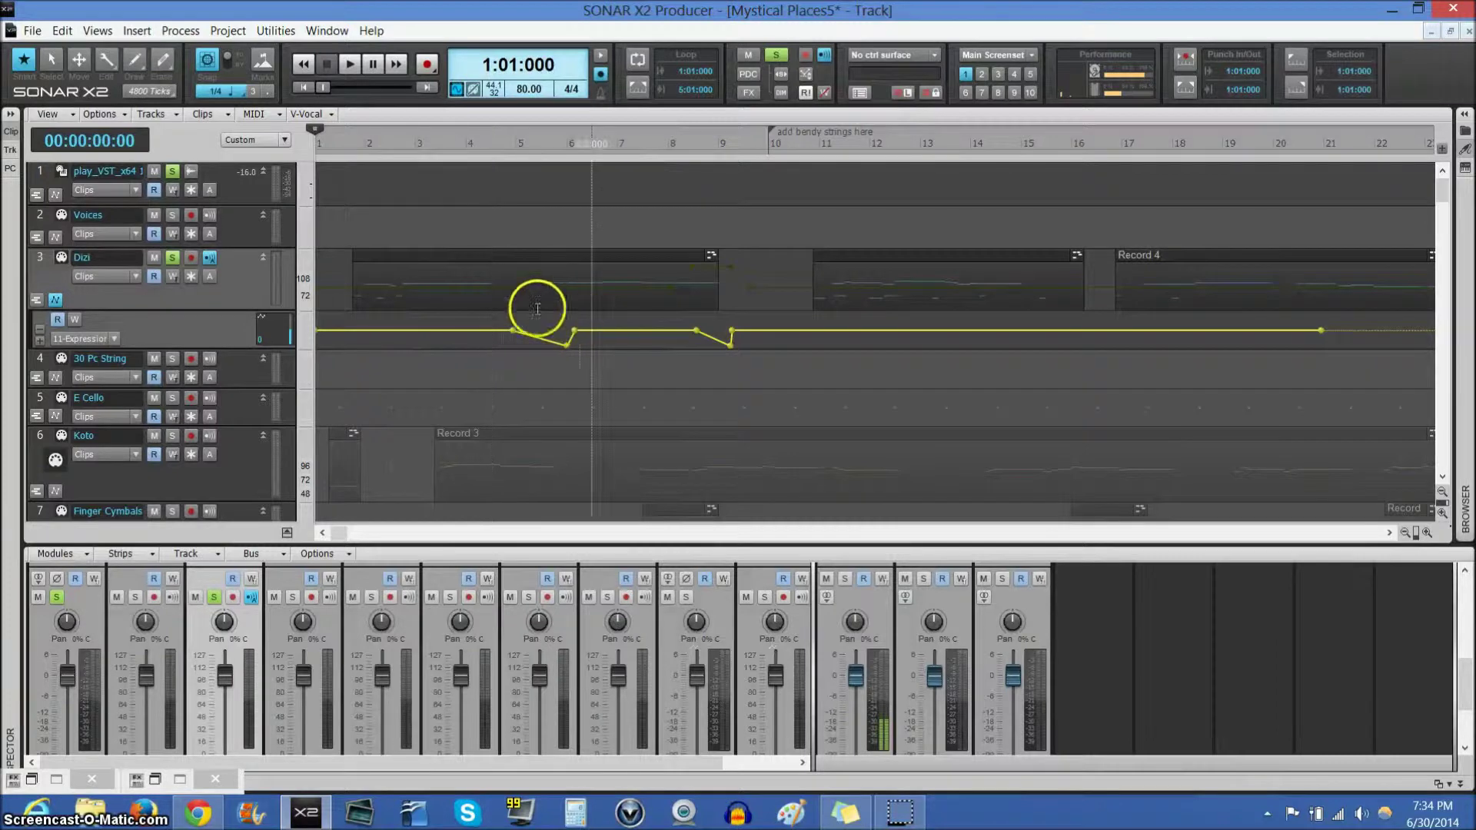
pyautogui.click(519, 233)
pyautogui.click(360, 71)
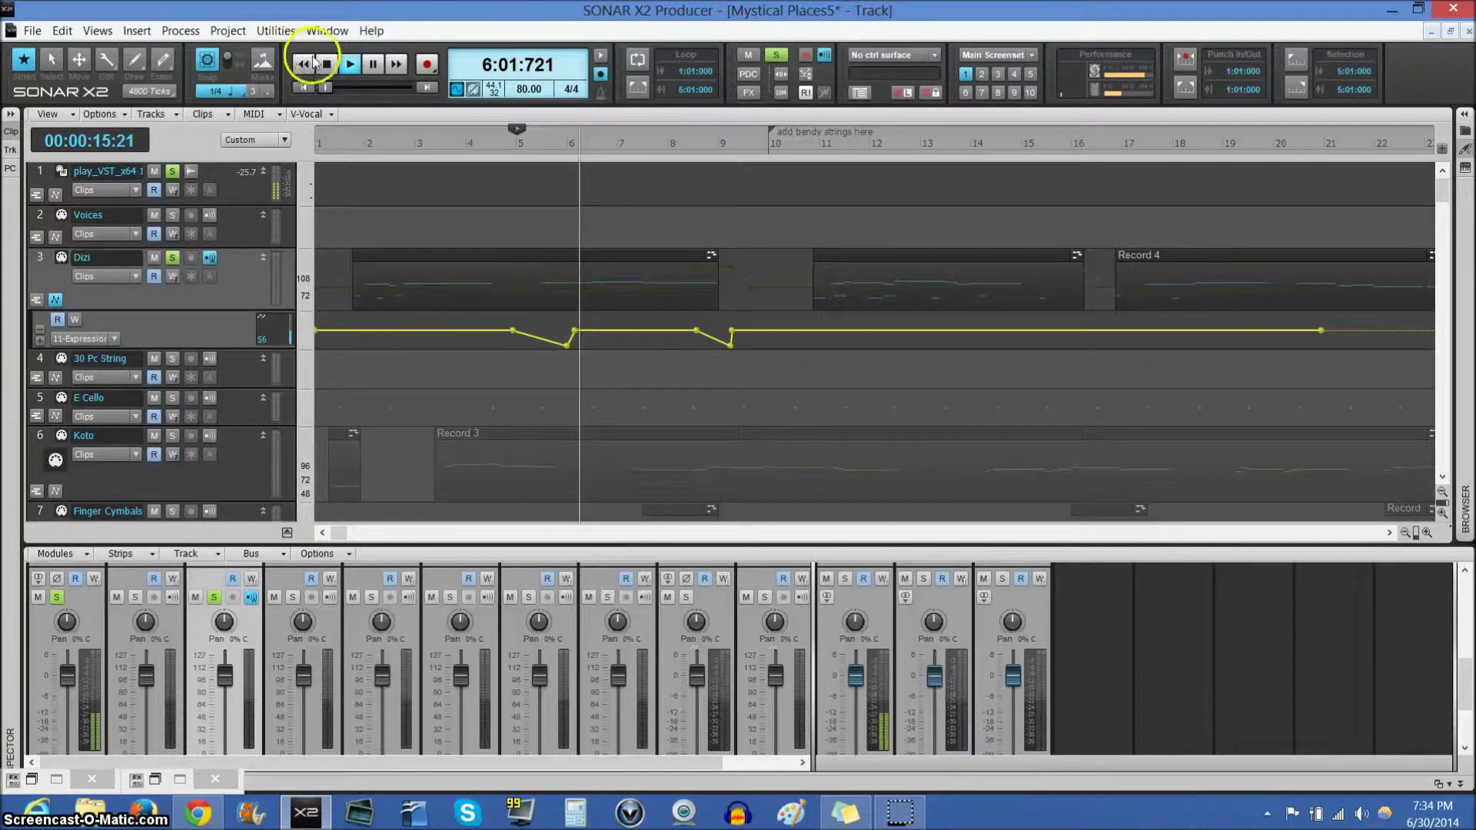
pyautogui.click(328, 66)
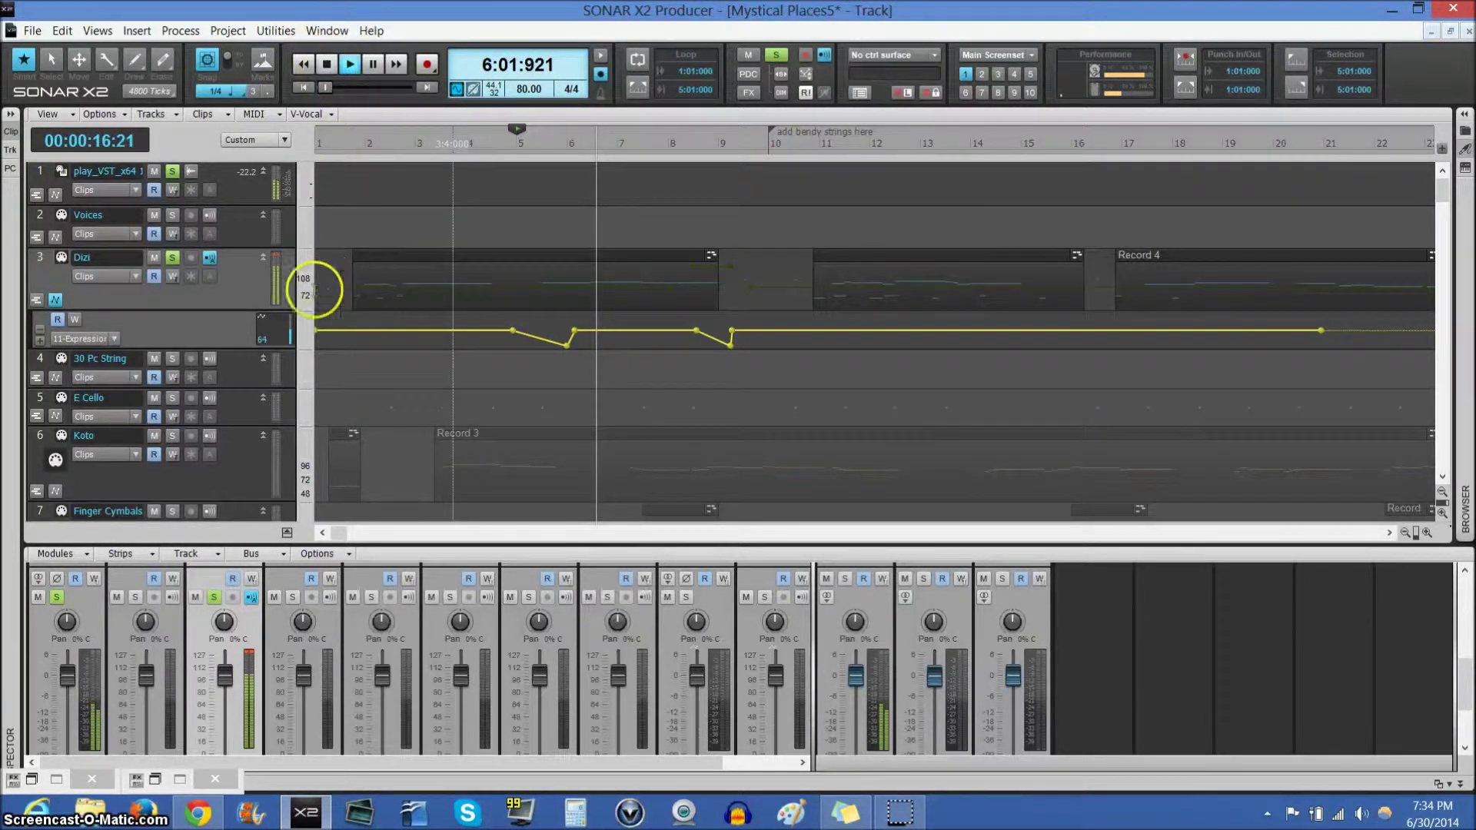
# Hide the Dizi track's automation lane and switch the solo from the Dizi track to the Koto track
pyautogui.click(53, 303)
pyautogui.click(173, 260)
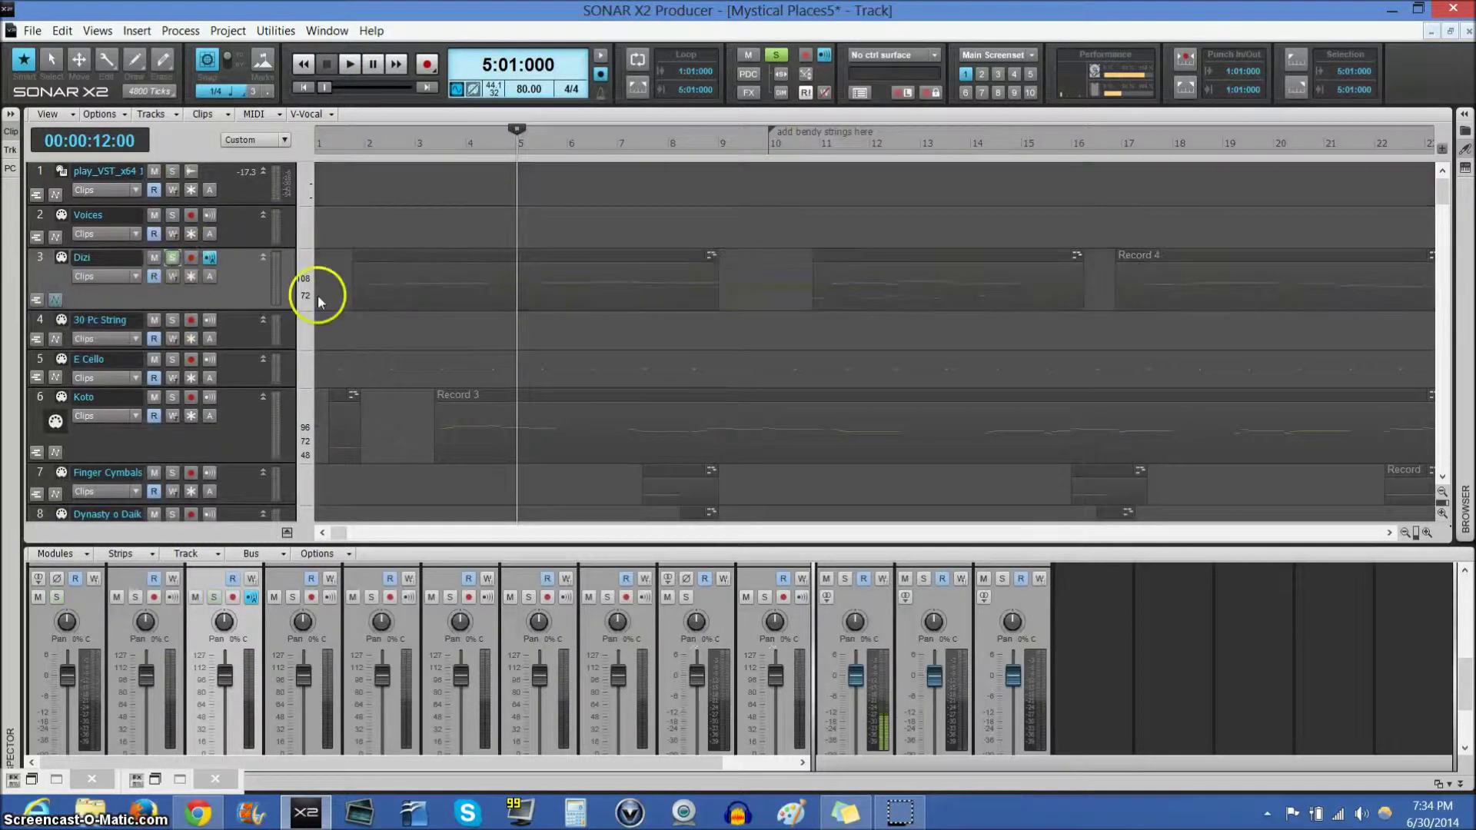
pyautogui.scroll(-1, 161, 393)
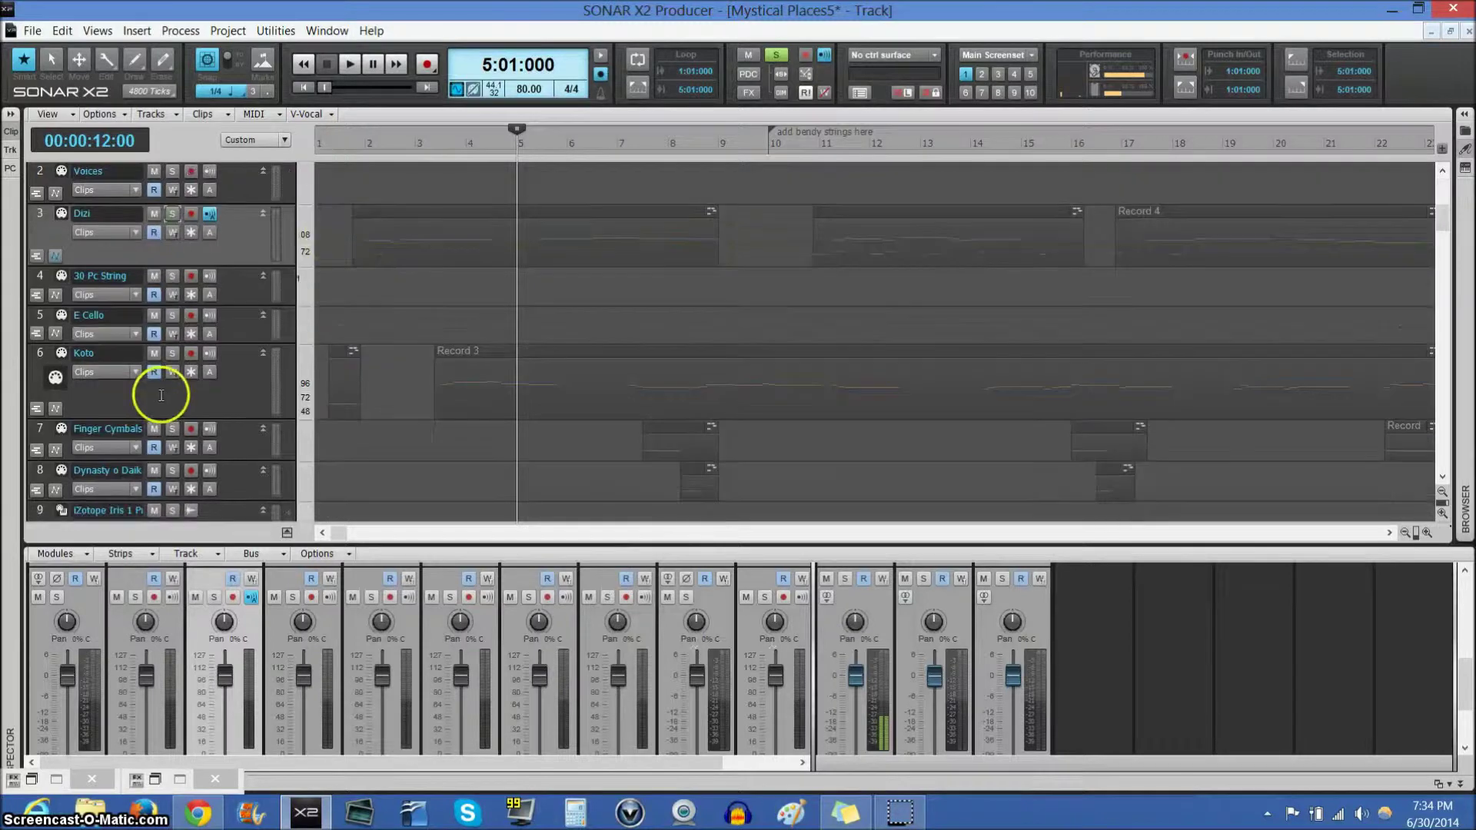
pyautogui.click(173, 354)
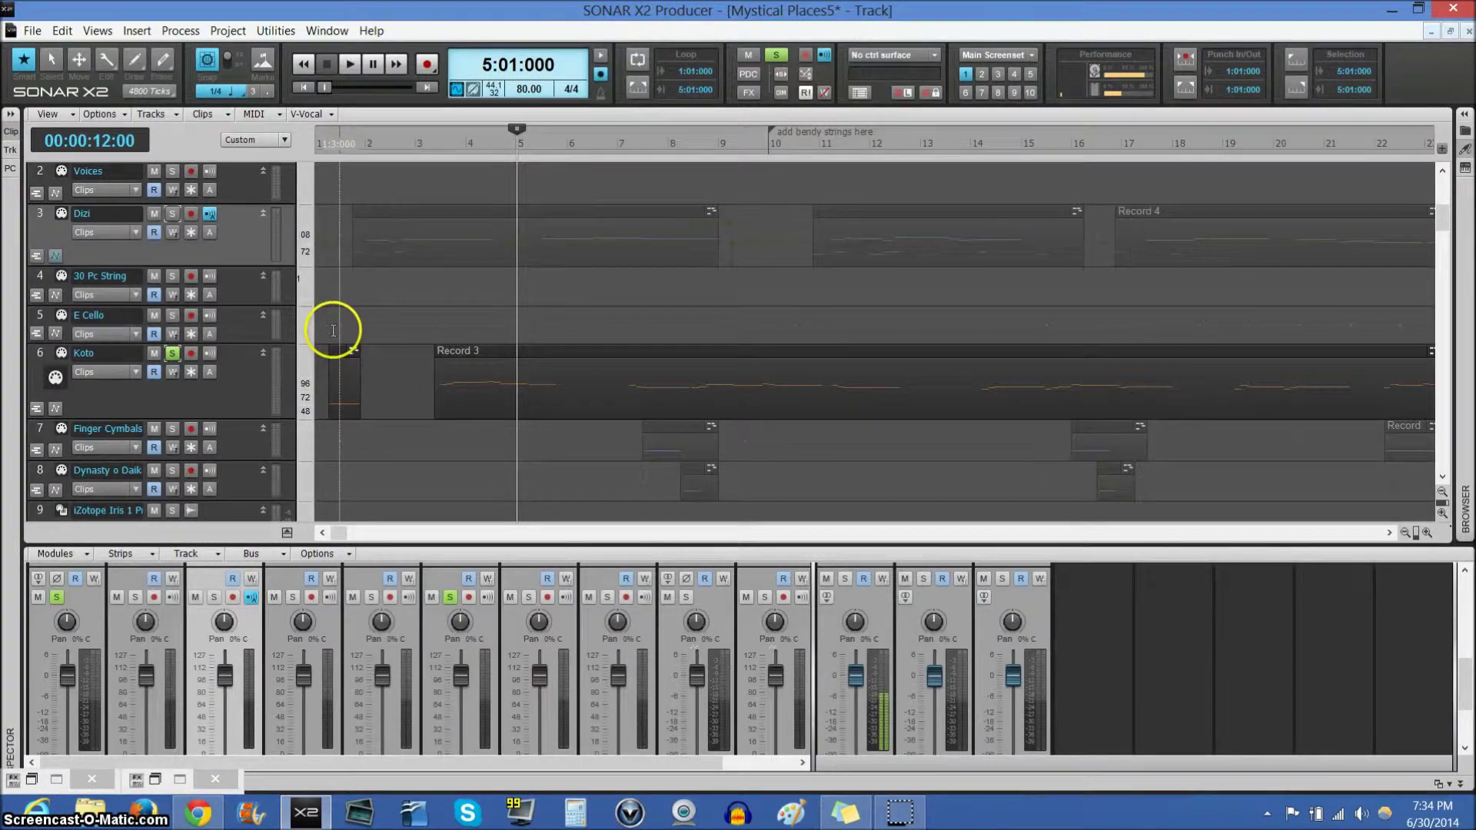
# Listen to the soloed Koto track from position 3:02, just before its Record 3 clip, and stop playback
pyautogui.click(428, 329)
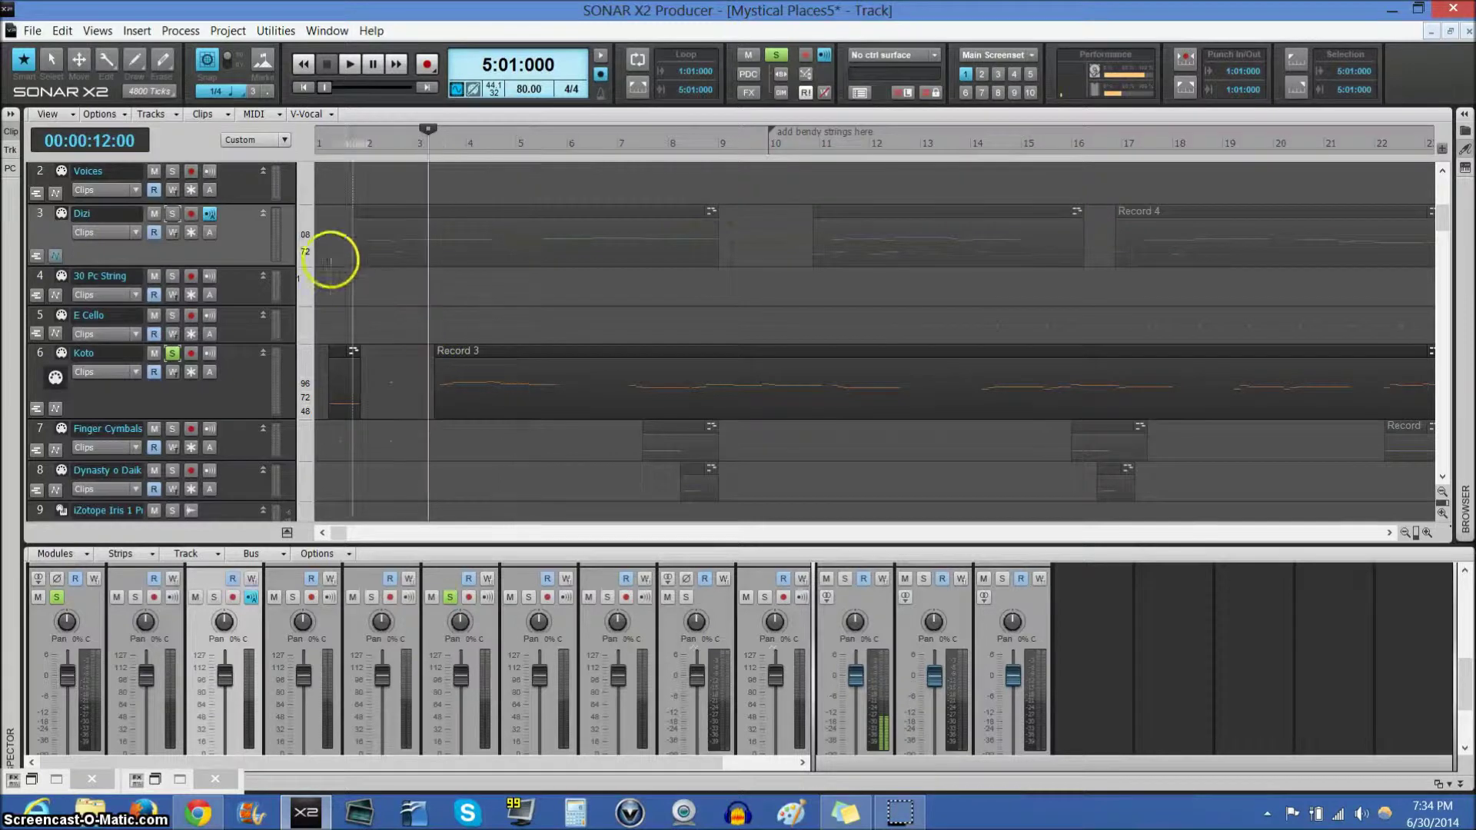
pyautogui.click(350, 64)
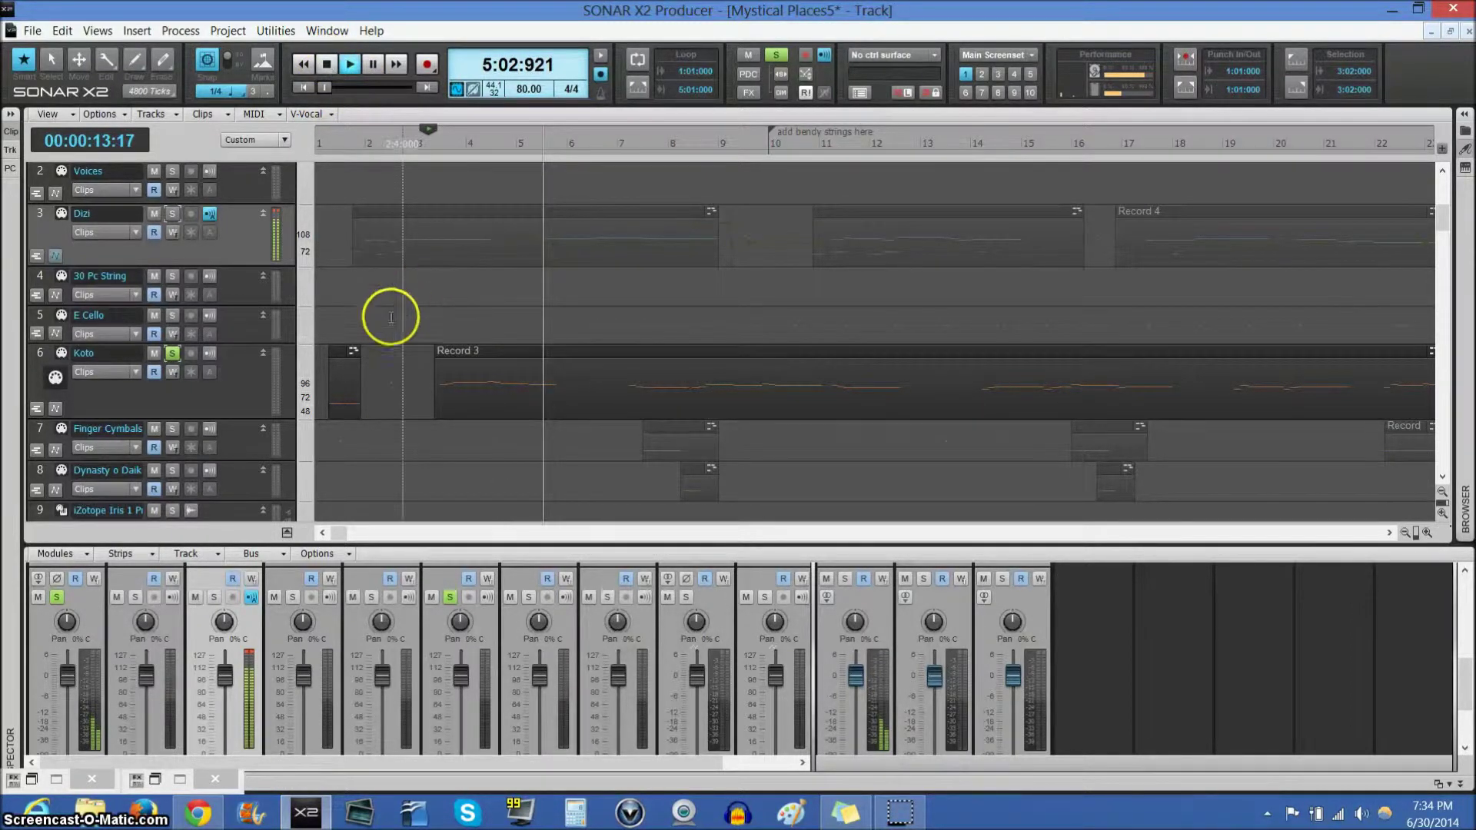
pyautogui.click(326, 64)
pyautogui.click(428, 339)
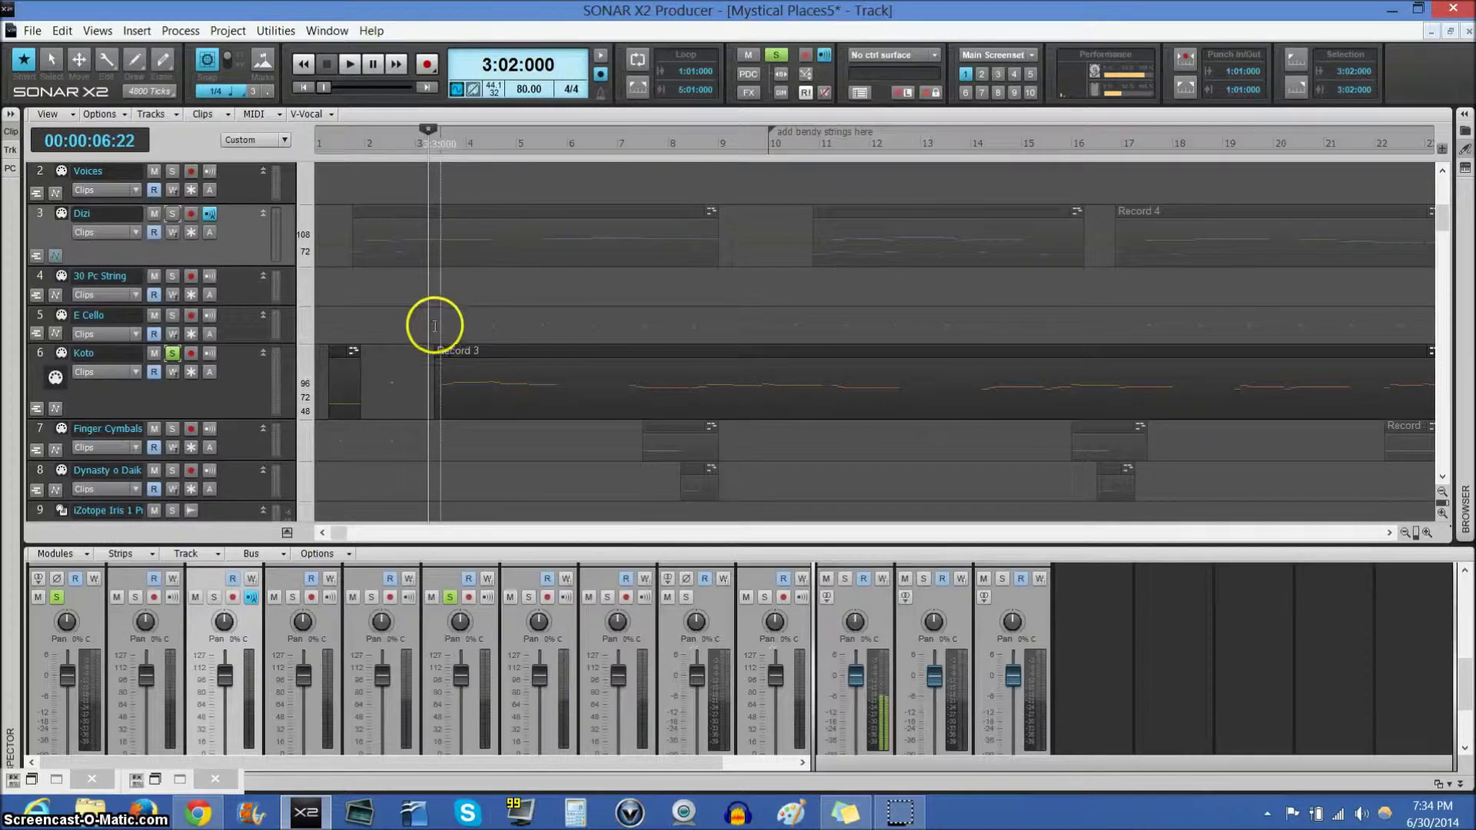
# Switch the solo from Koto to Finger Cymbals and play from 7:02, just before its first clip
pyautogui.scroll(-1, 432, 324)
pyautogui.scroll(-1, 434, 324)
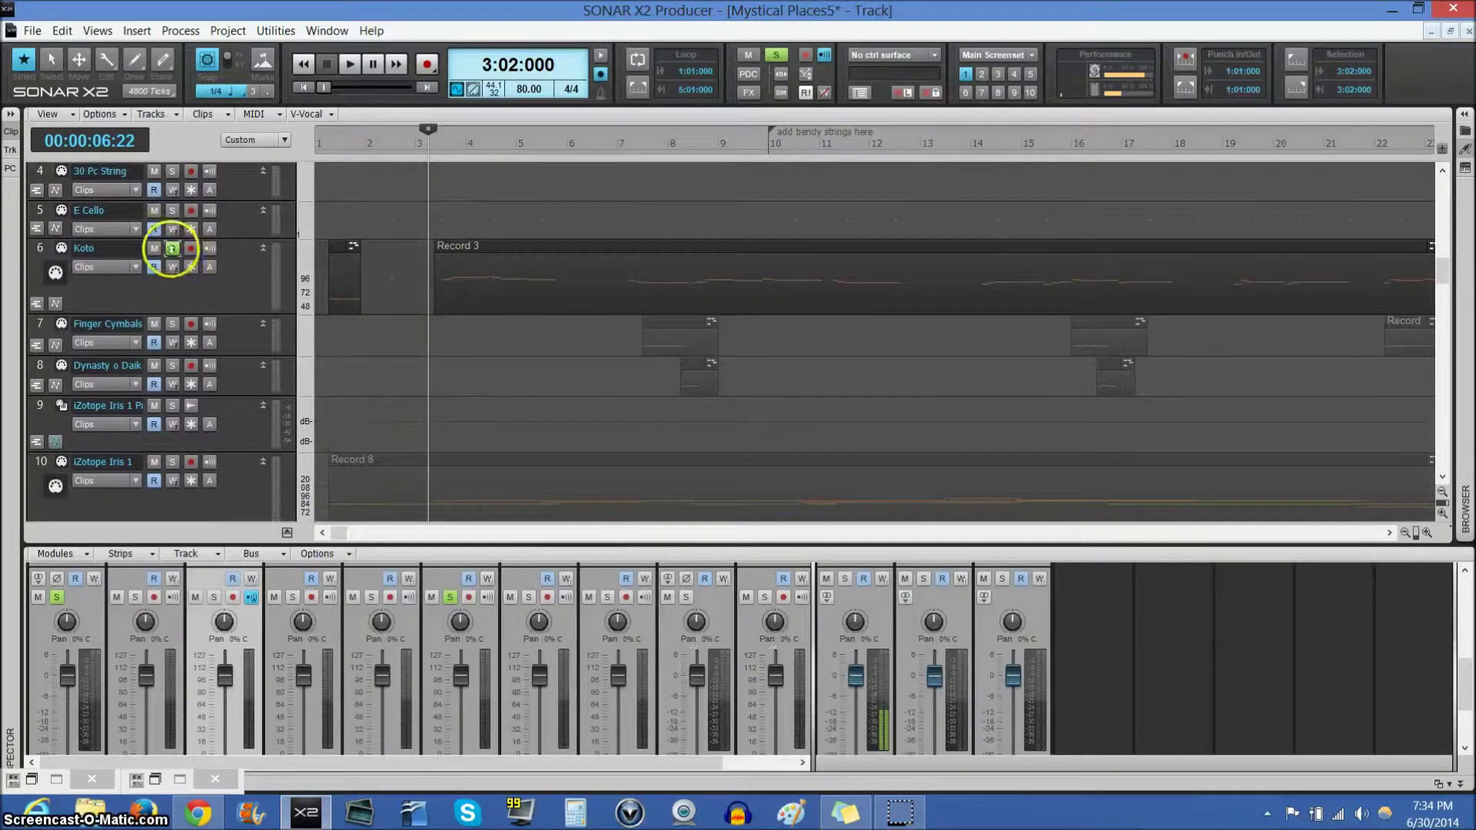
pyautogui.click(172, 249)
pyautogui.click(172, 325)
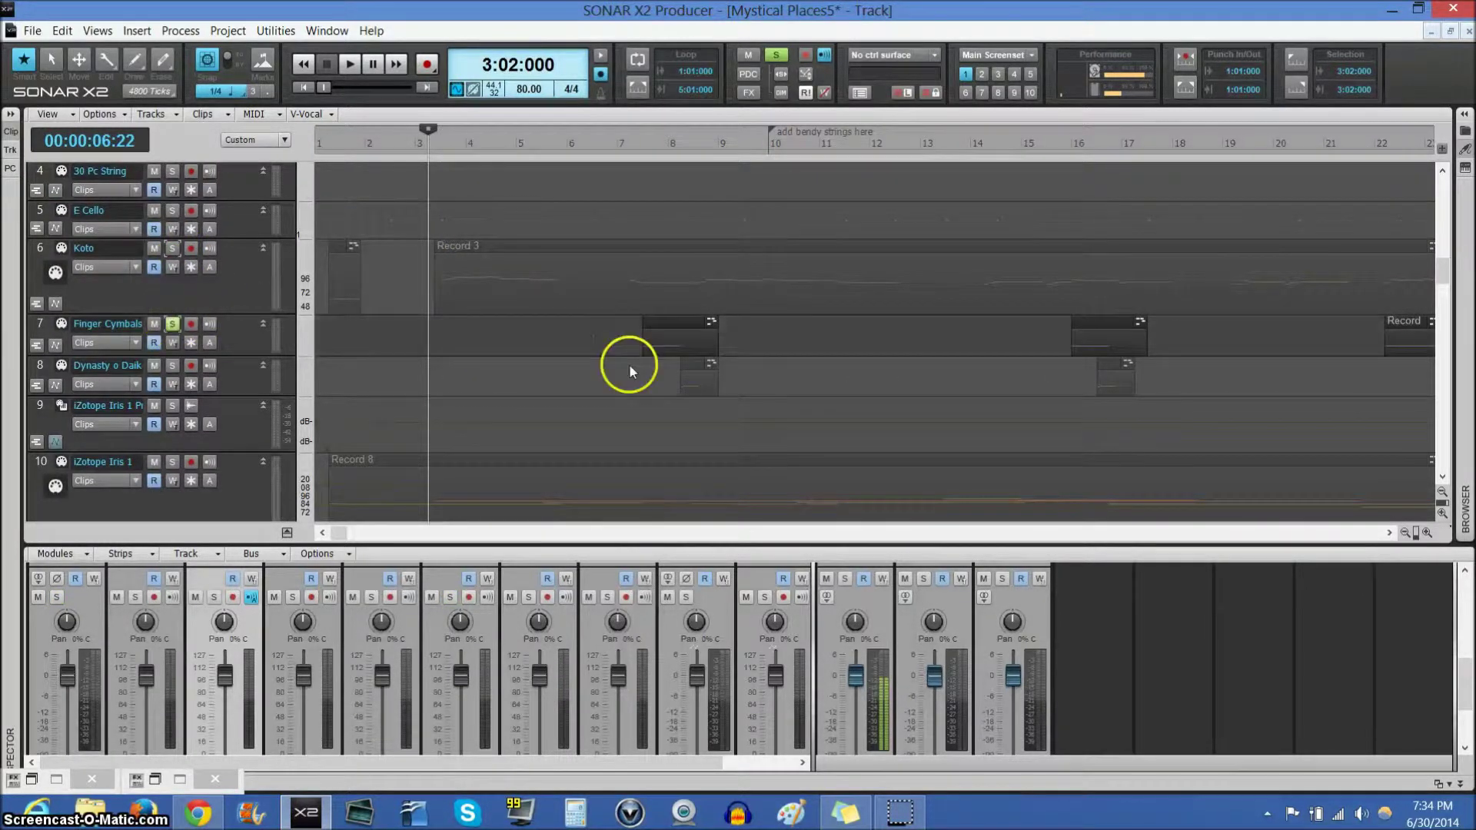
pyautogui.click(632, 336)
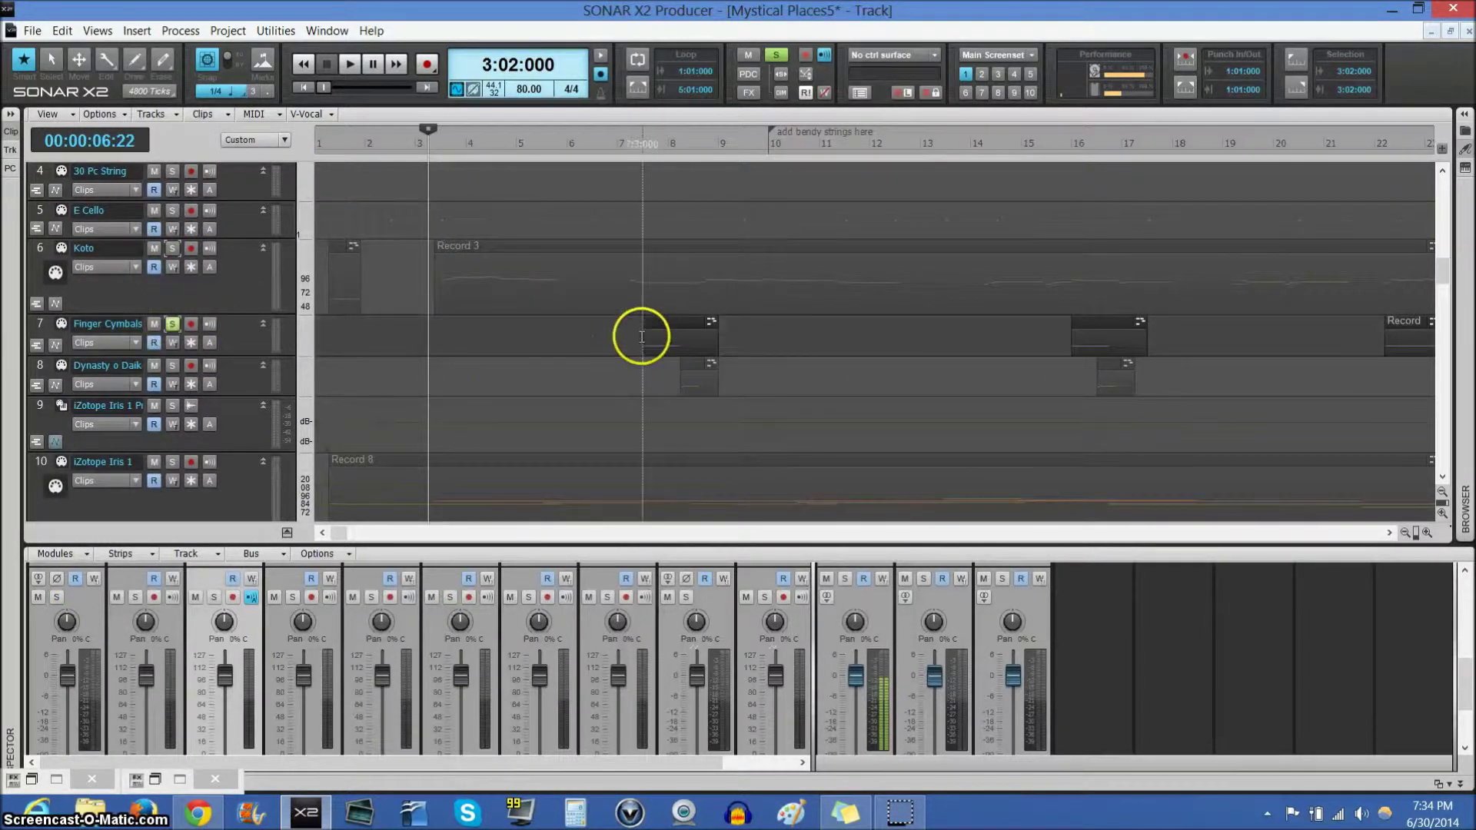
pyautogui.click(347, 65)
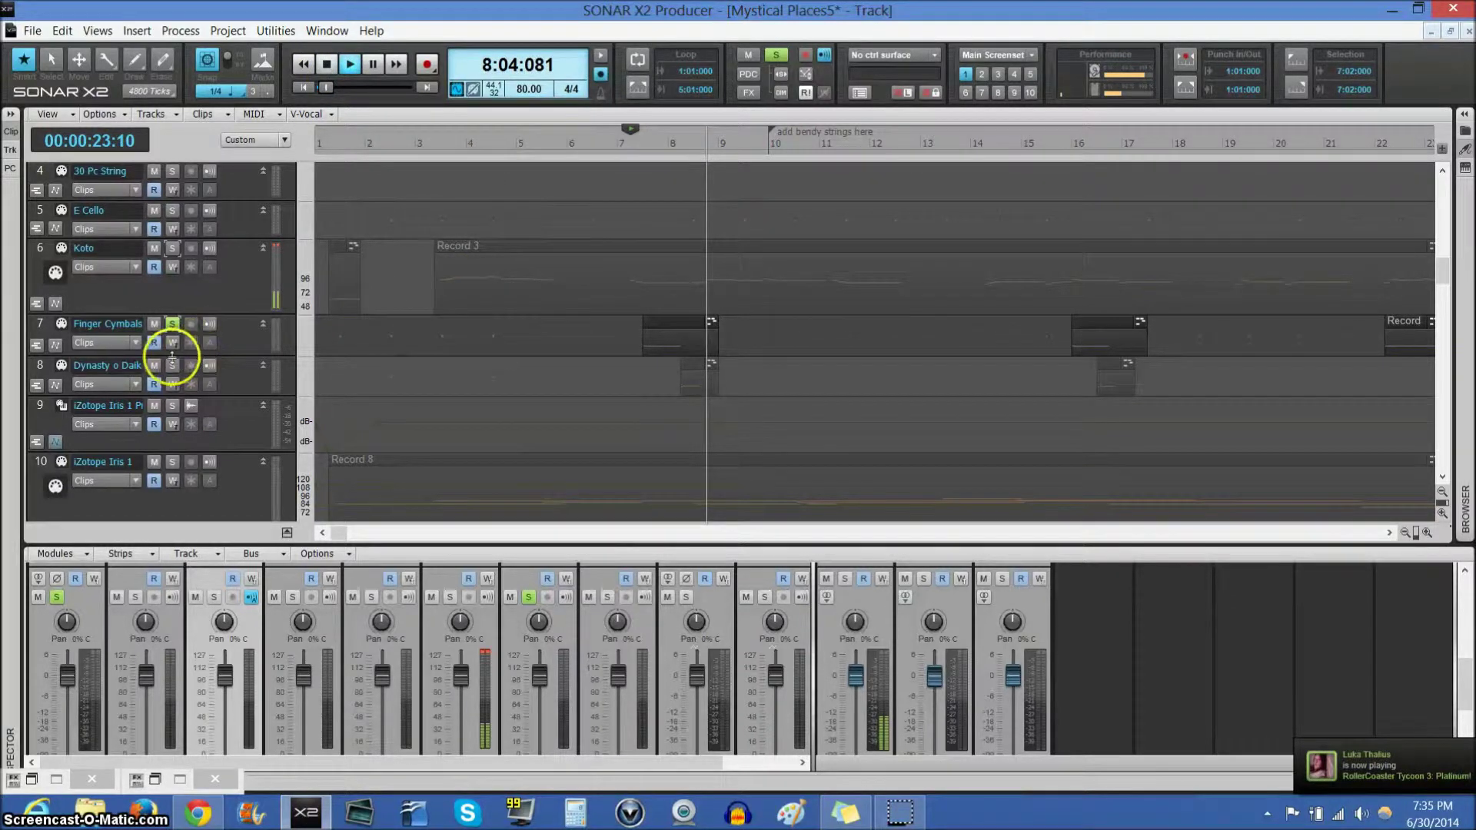
# Switch the solo from Finger Cymbals to the Dynasty o Daik track, listen to it from 8:01, and stop playback
pyautogui.click(172, 366)
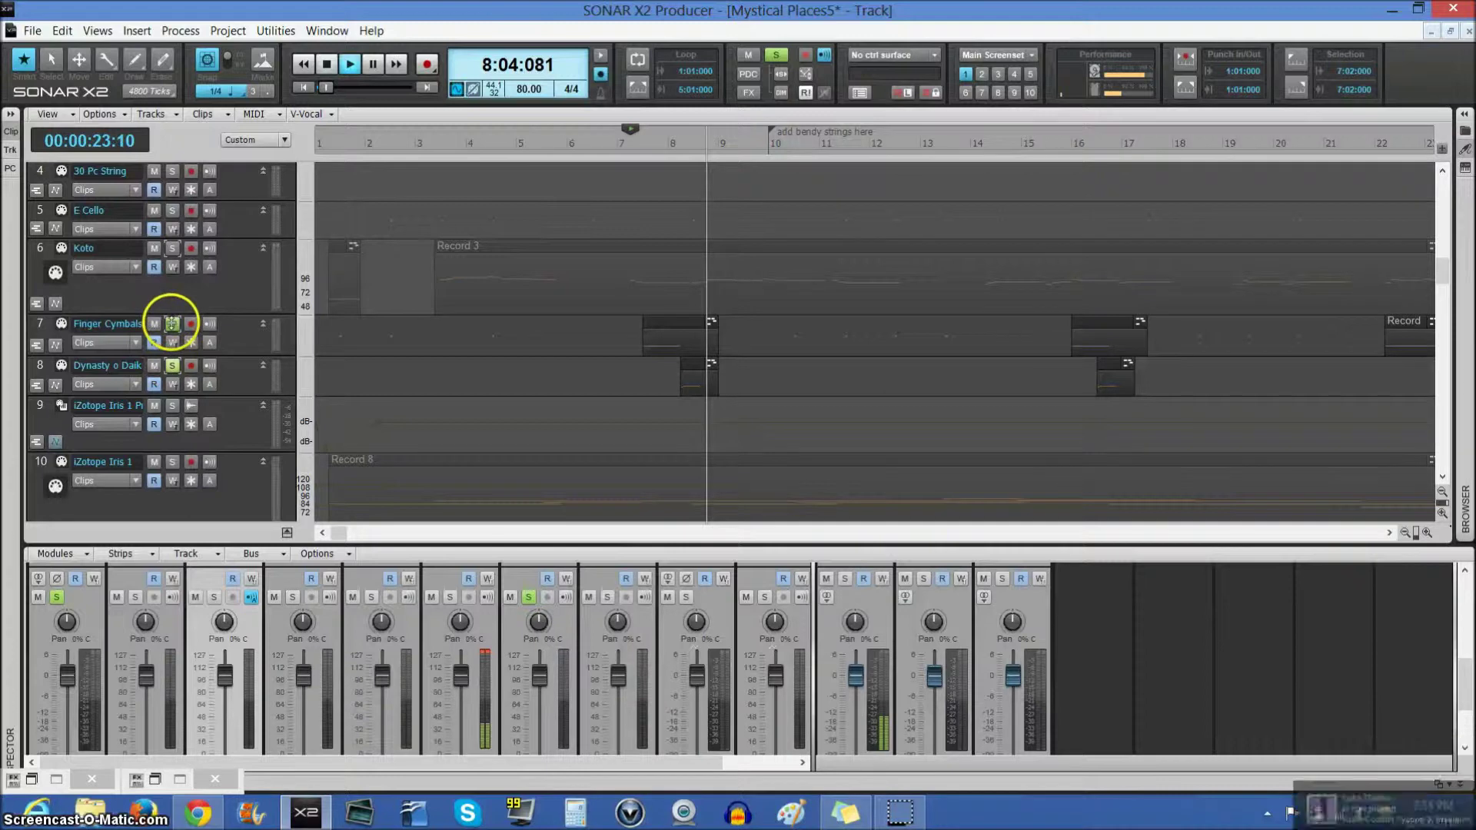
pyautogui.click(172, 326)
pyautogui.press('space')
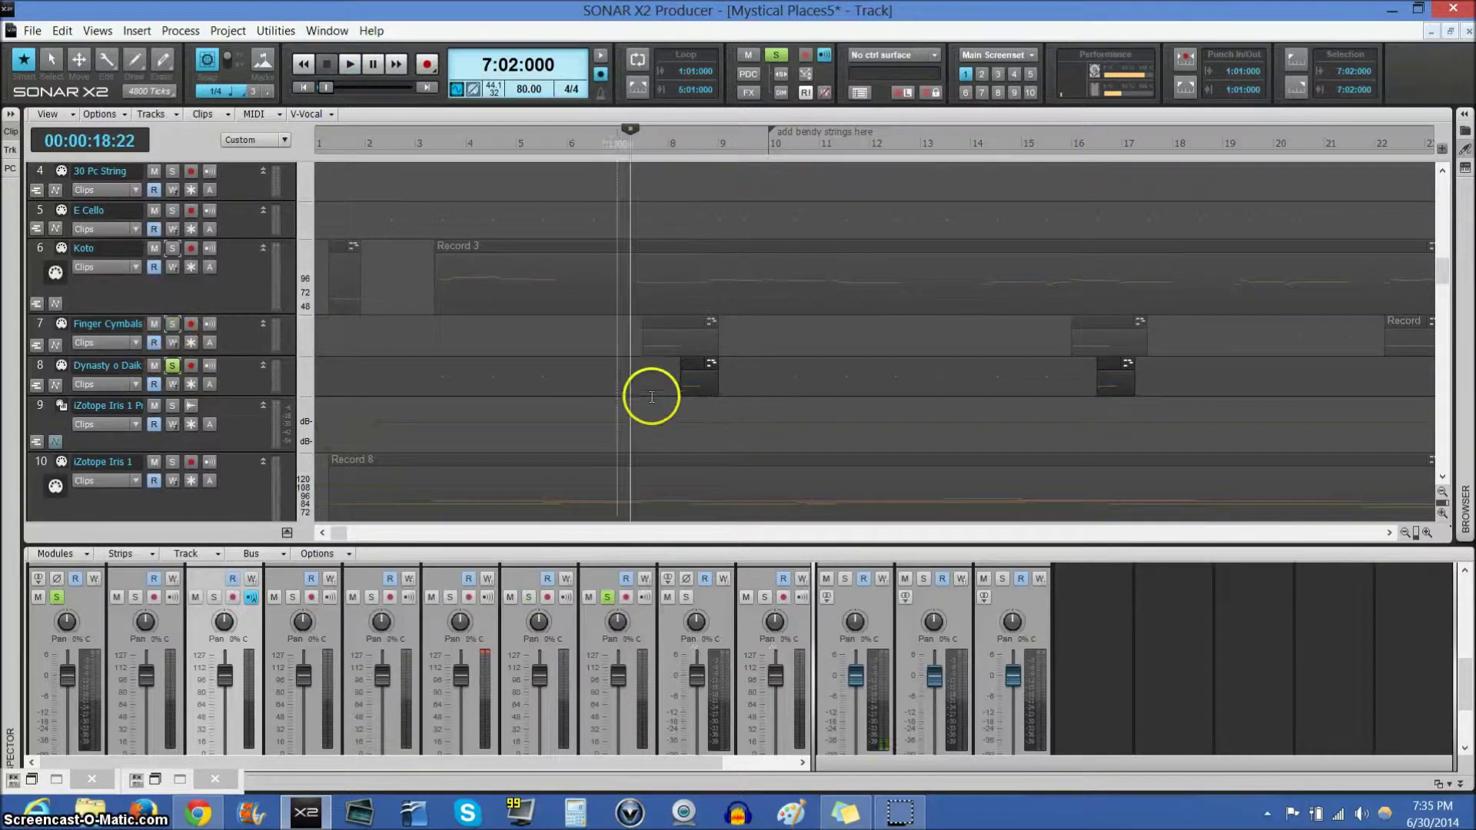
pyautogui.click(669, 390)
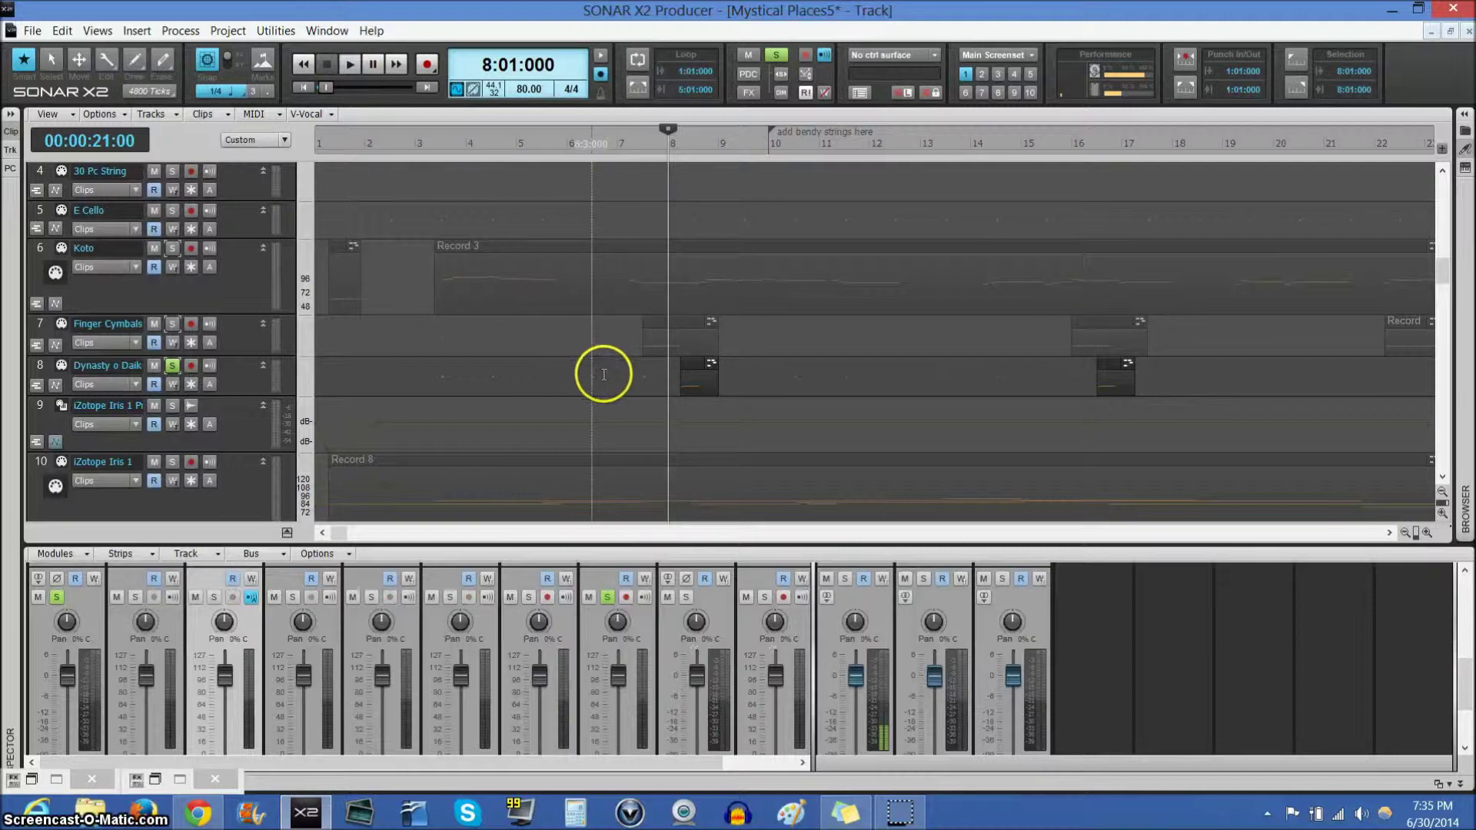
pyautogui.press('space')
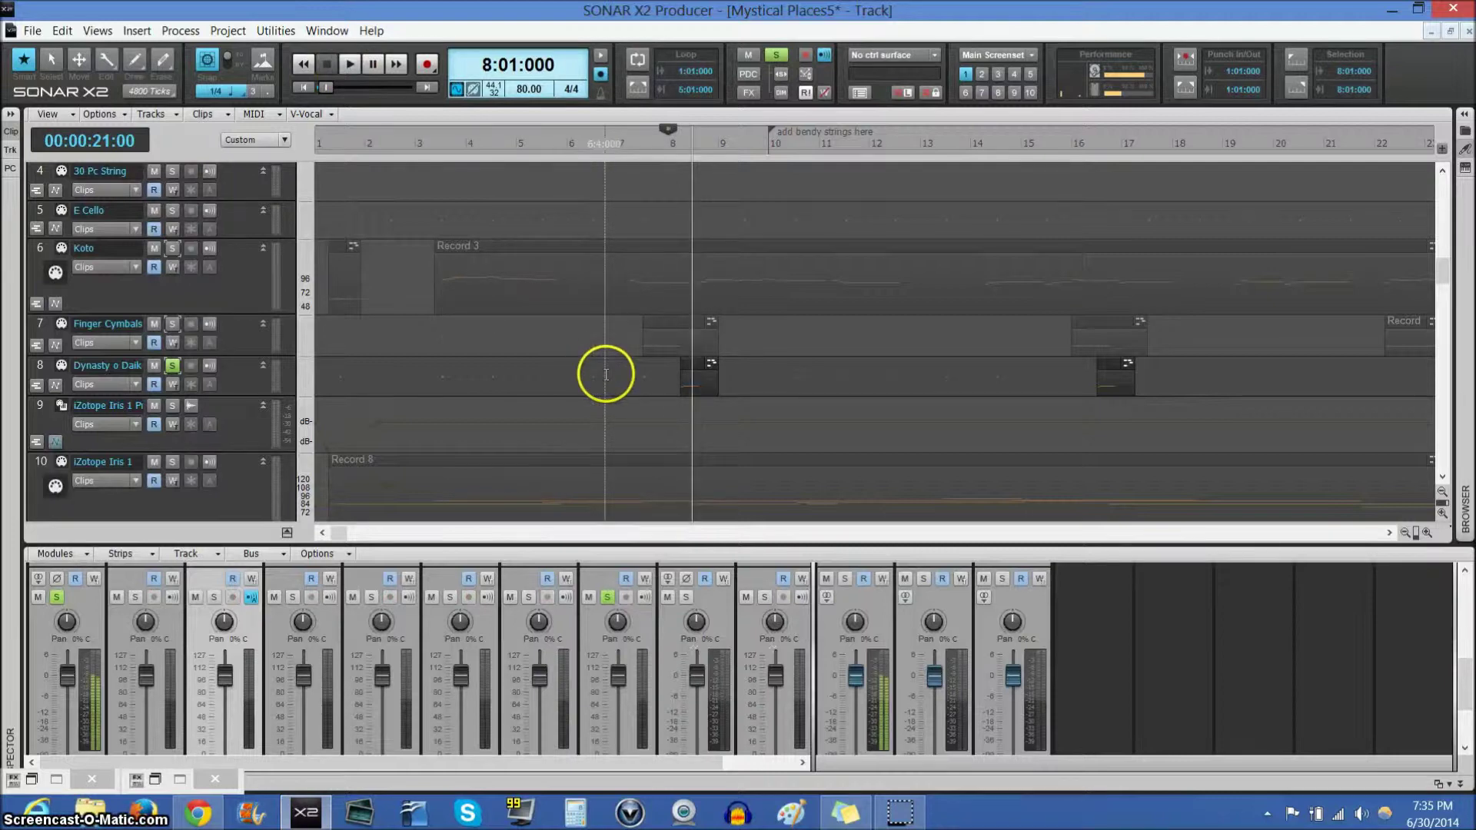
pyautogui.click(327, 64)
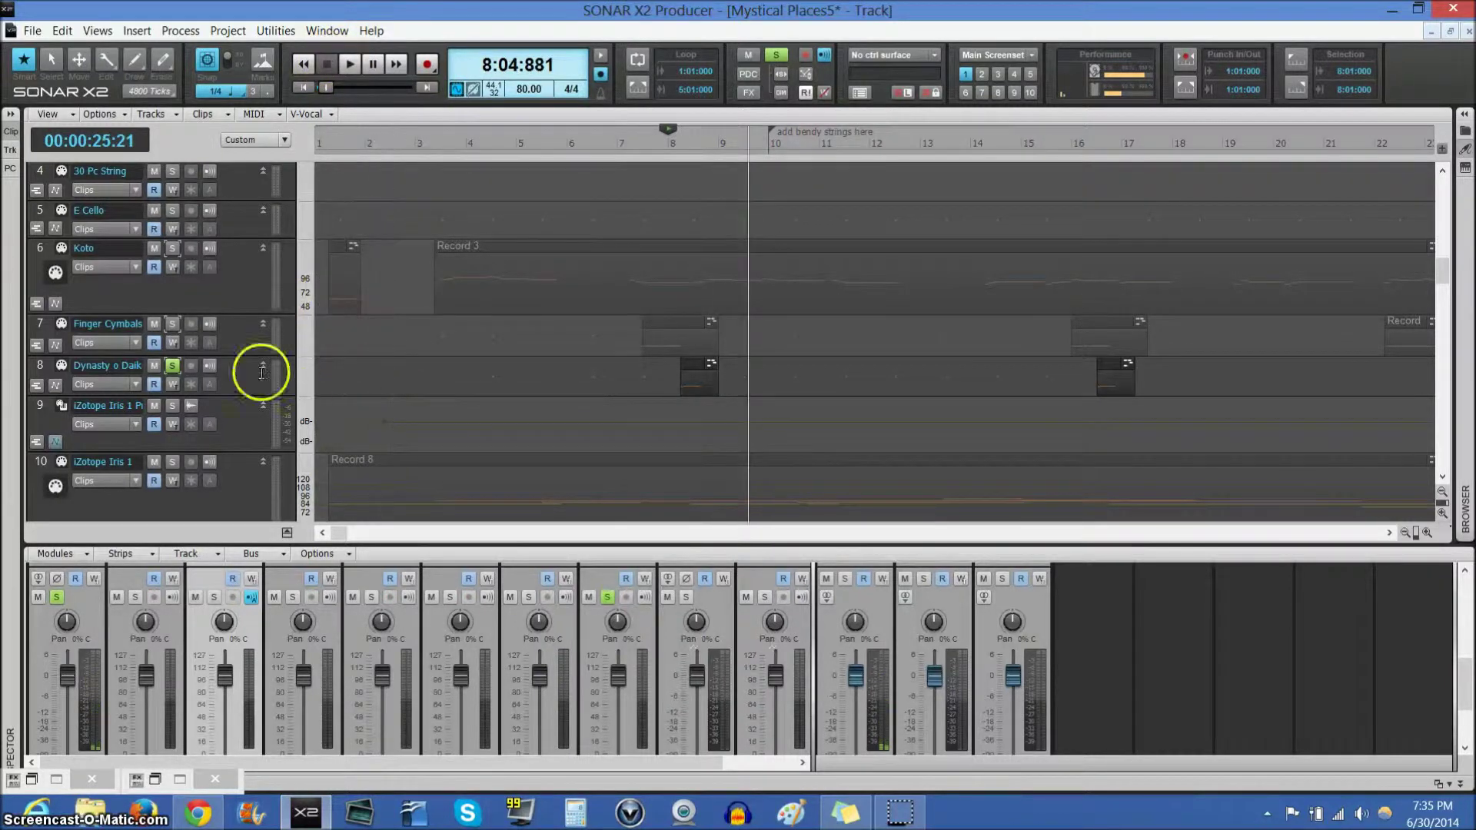
pyautogui.click(326, 65)
# Switch the solo from Dynasty o Daik to iZotope Iris 1, listen from 1:02, and stop playback
pyautogui.click(172, 366)
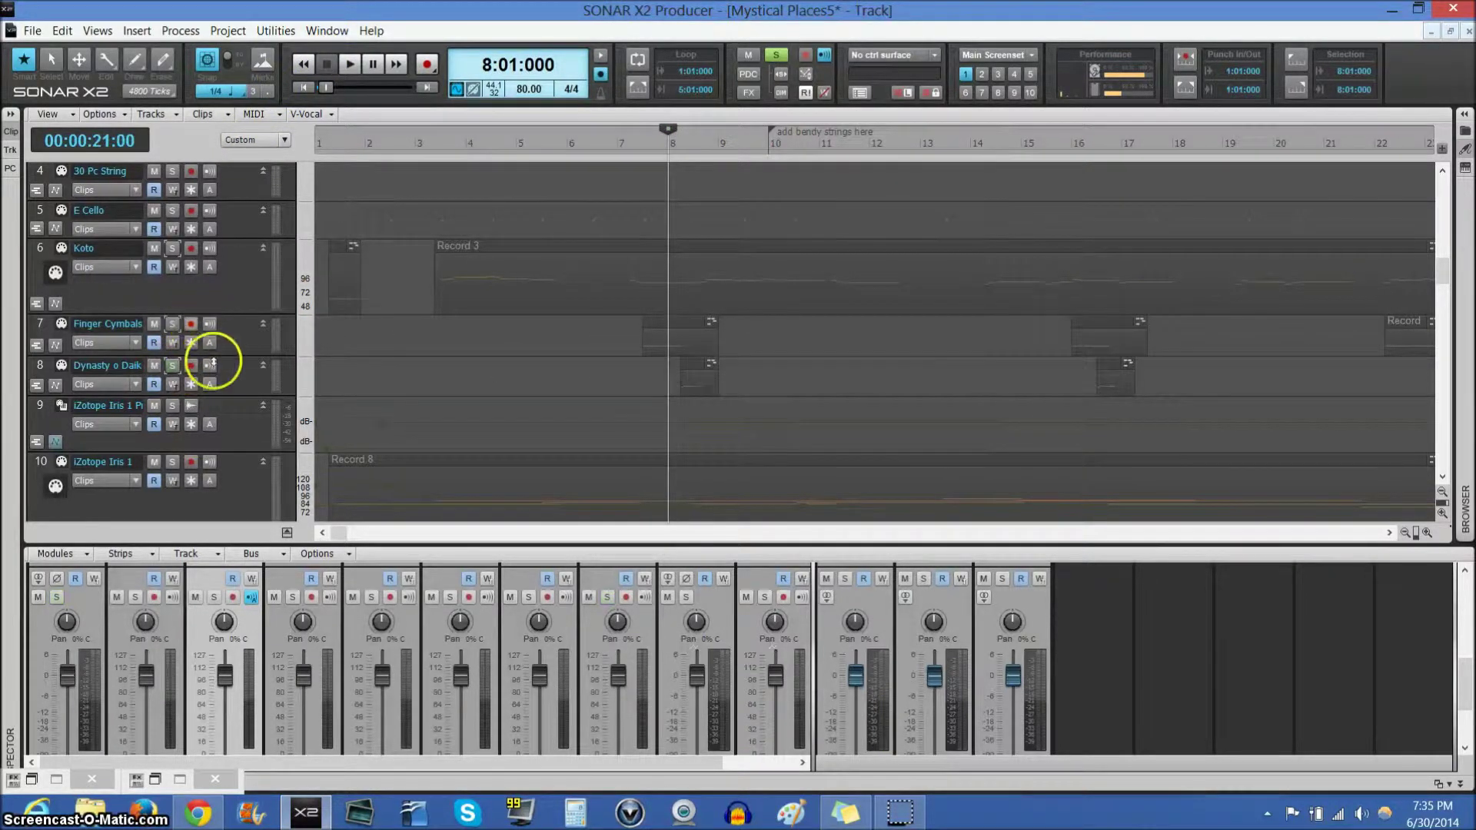
pyautogui.scroll(-3, 215, 373)
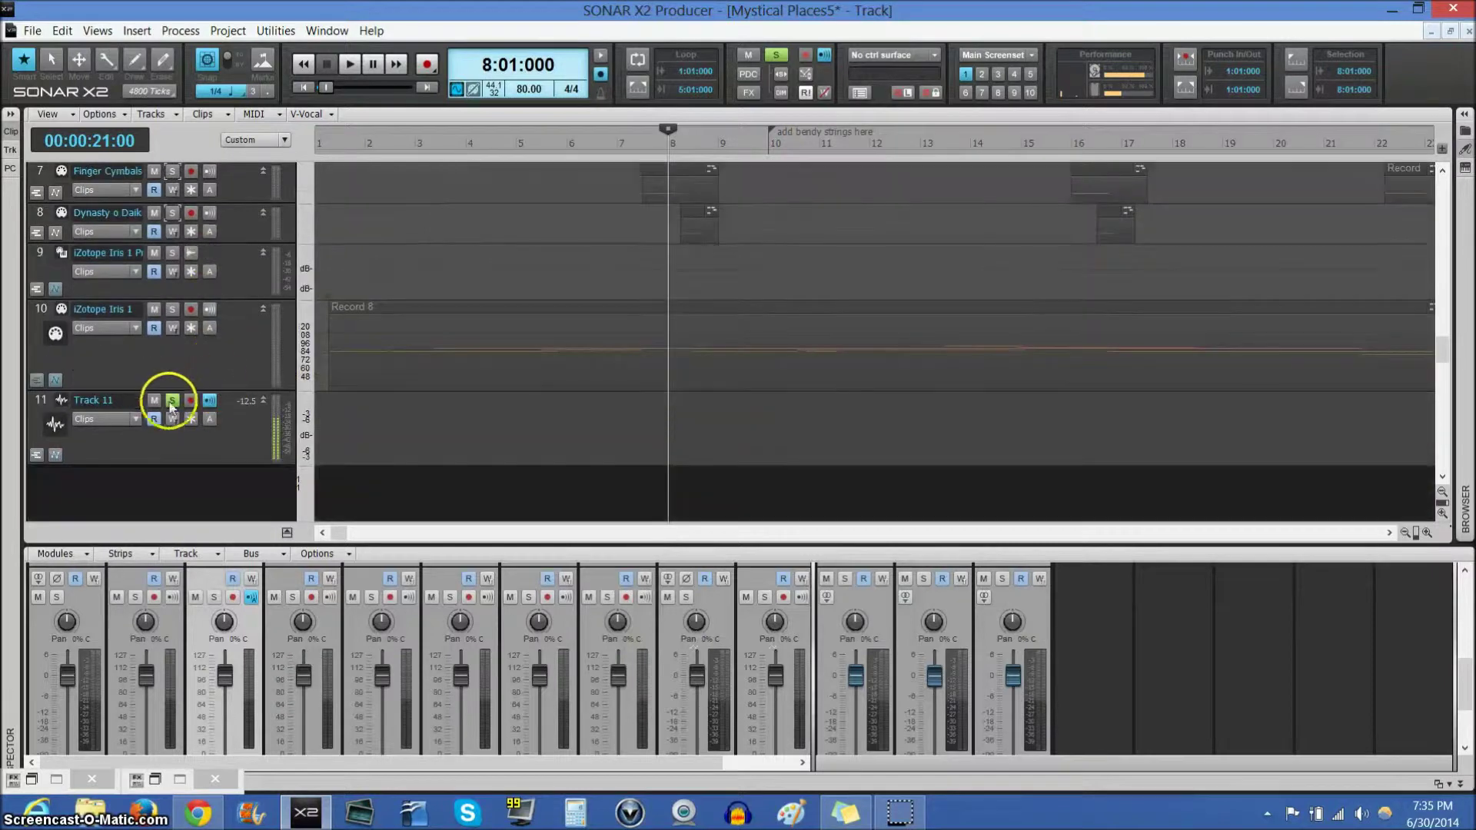
pyautogui.click(172, 310)
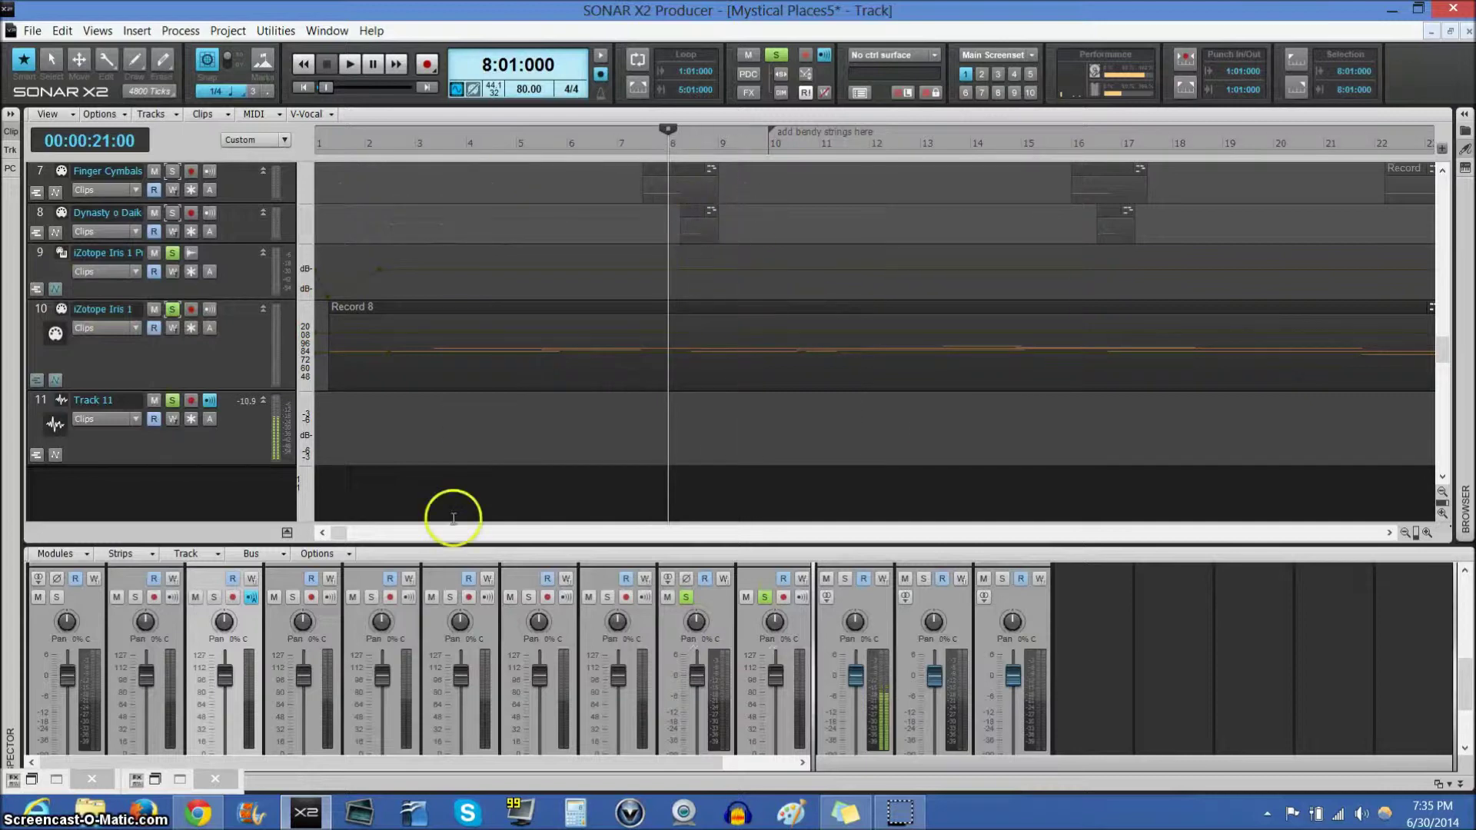
pyautogui.click(322, 268)
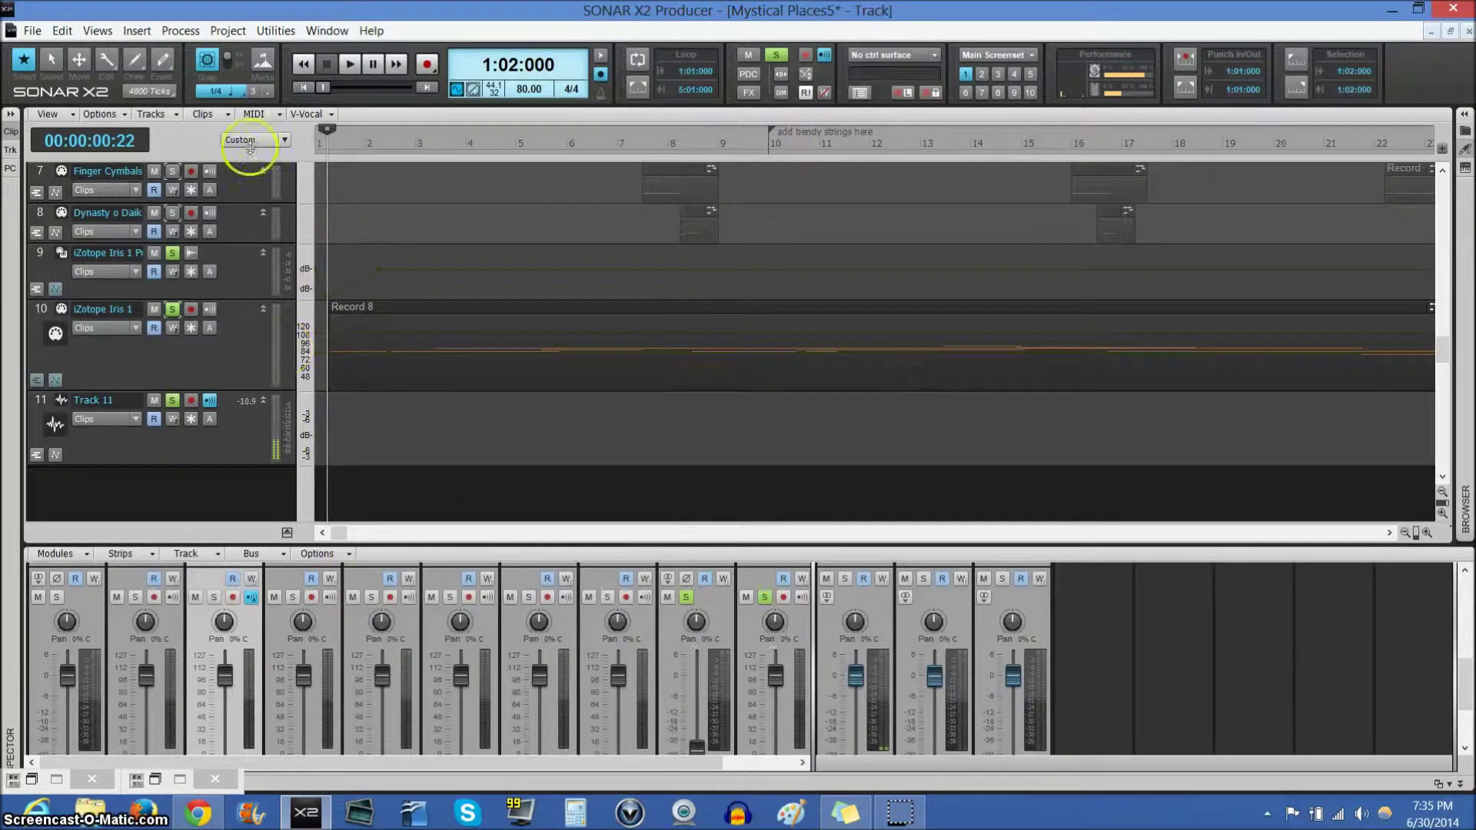
pyautogui.click(349, 67)
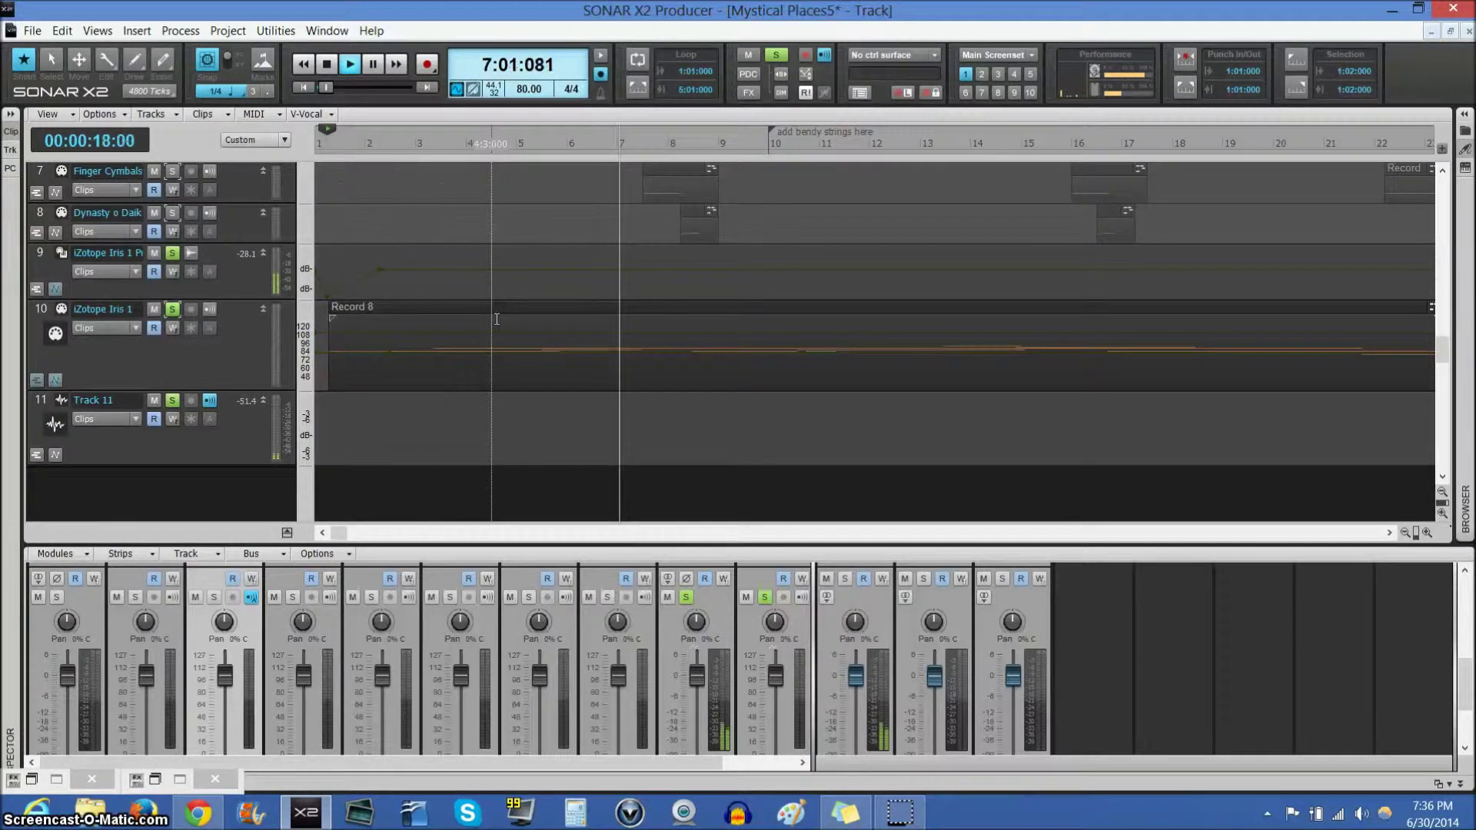
pyautogui.click(322, 61)
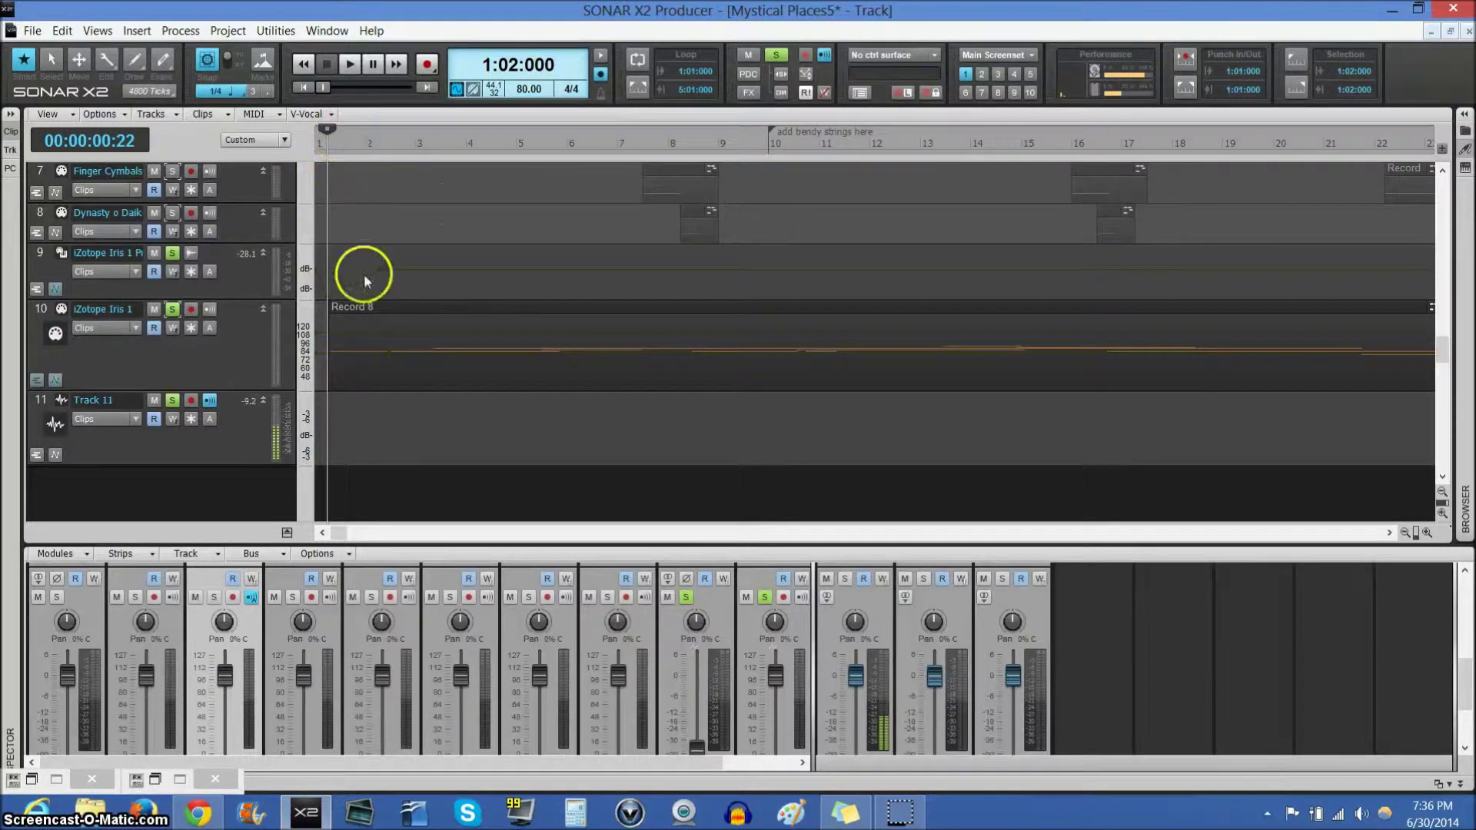
# Open the iZotope Iris 1 instrument window, examine the spectrograms of samples 1, 2 and 3, and audition a note near C5
pyautogui.click(155, 780)
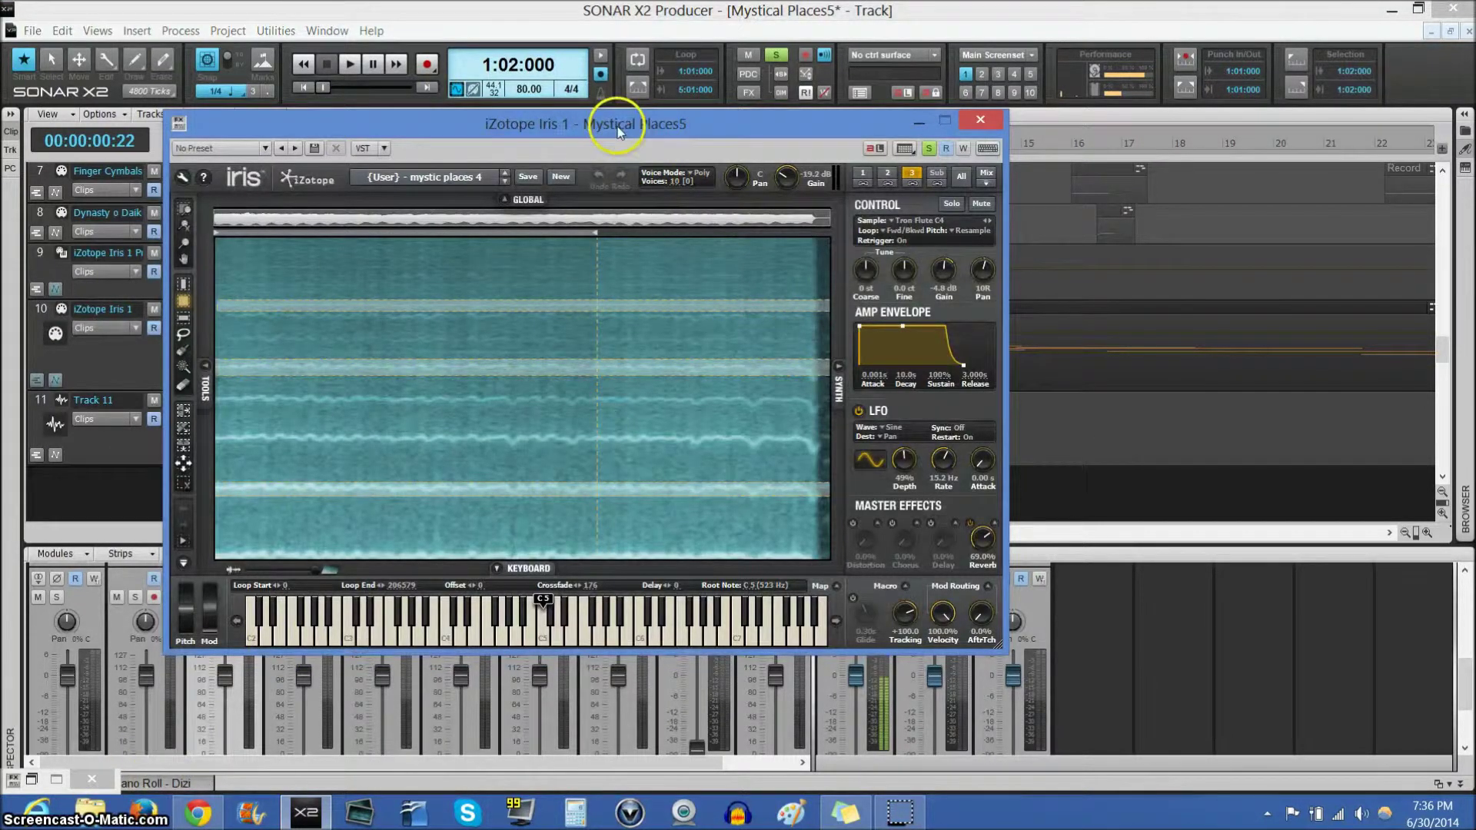
pyautogui.moveTo(615, 123); pyautogui.dragTo(787, 133)
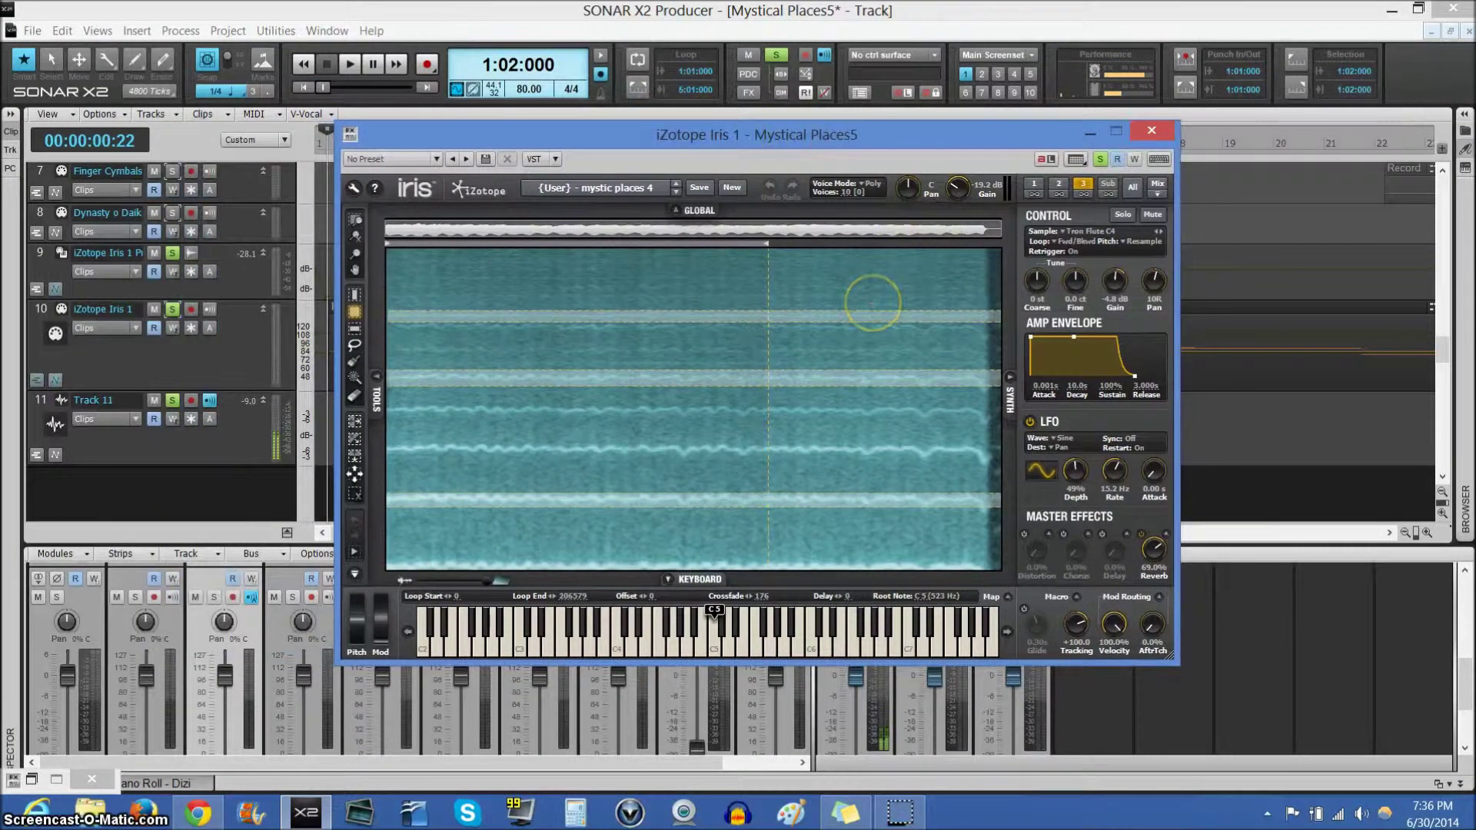
pyautogui.click(1034, 188)
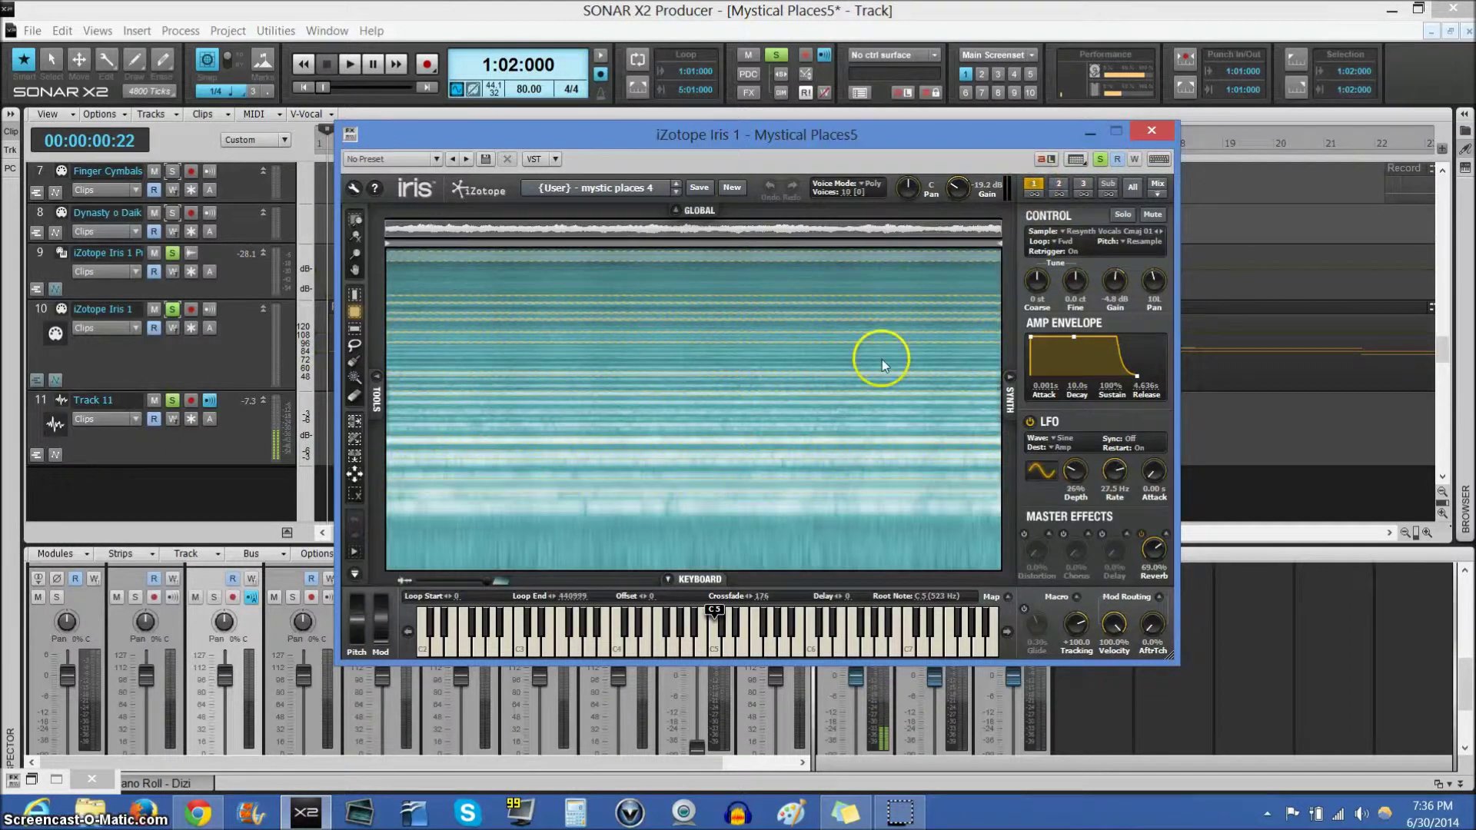
pyautogui.click(1058, 186)
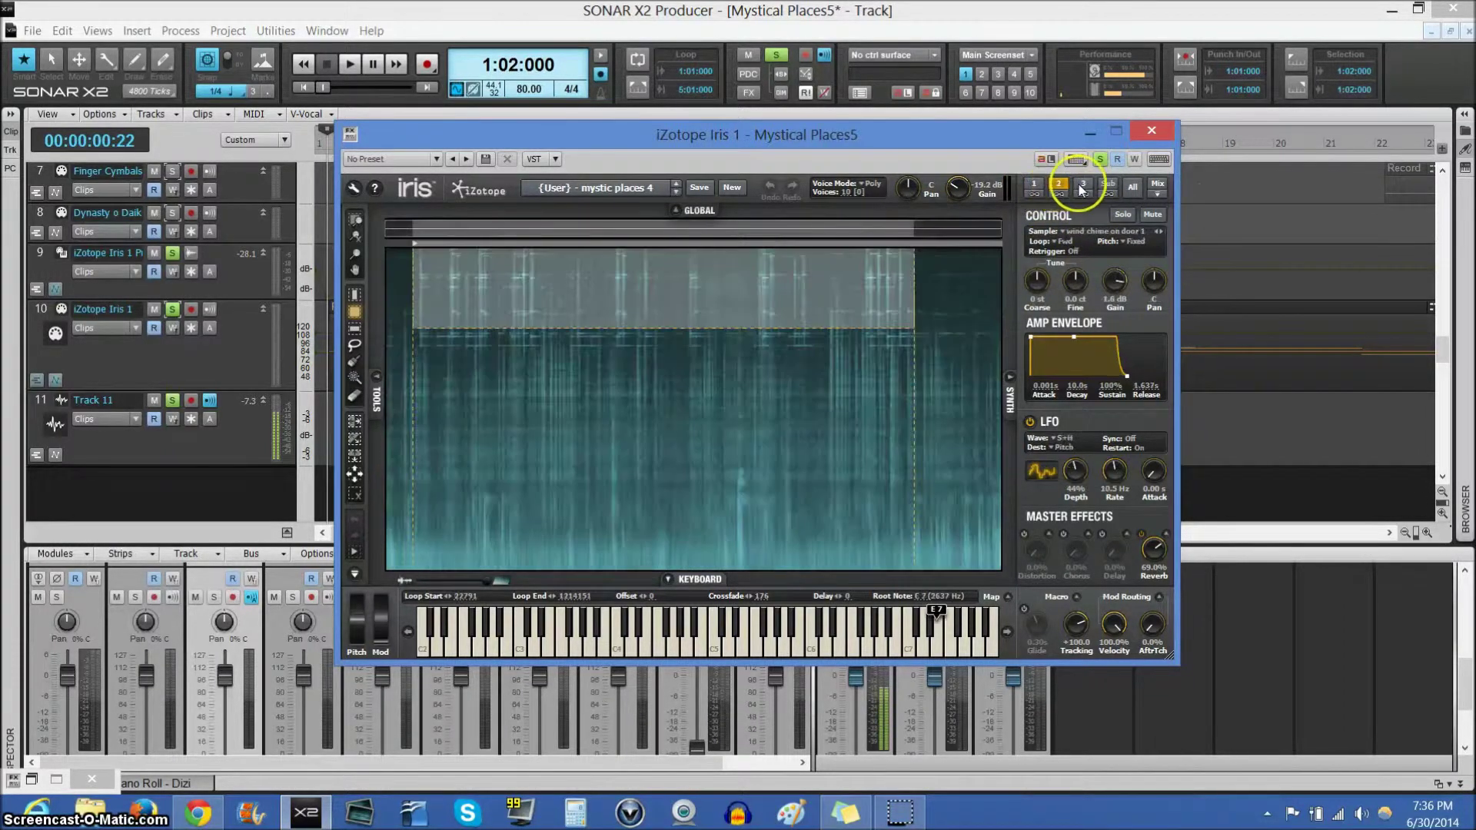
pyautogui.click(1084, 188)
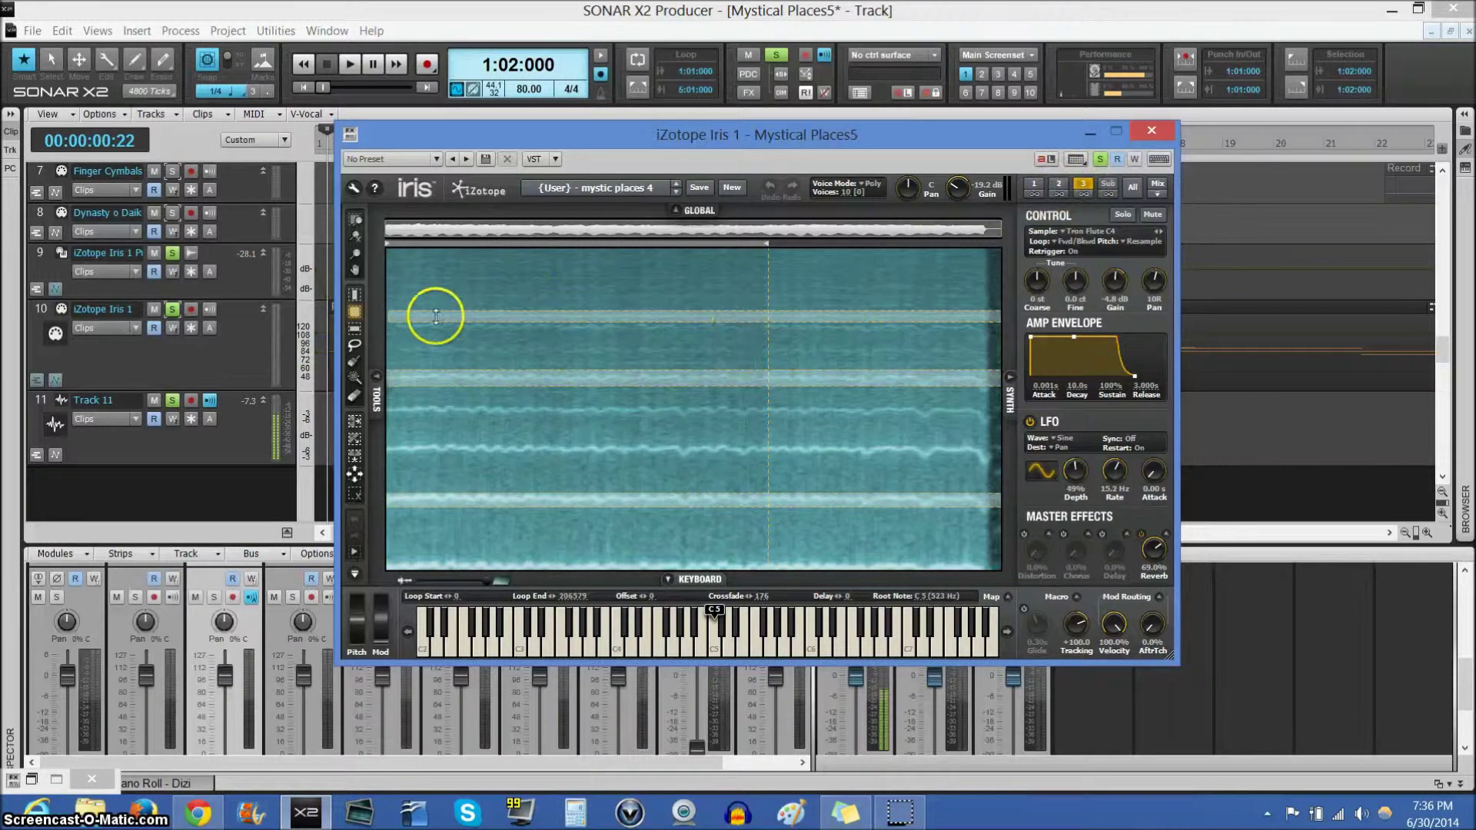
pyautogui.click(717, 649)
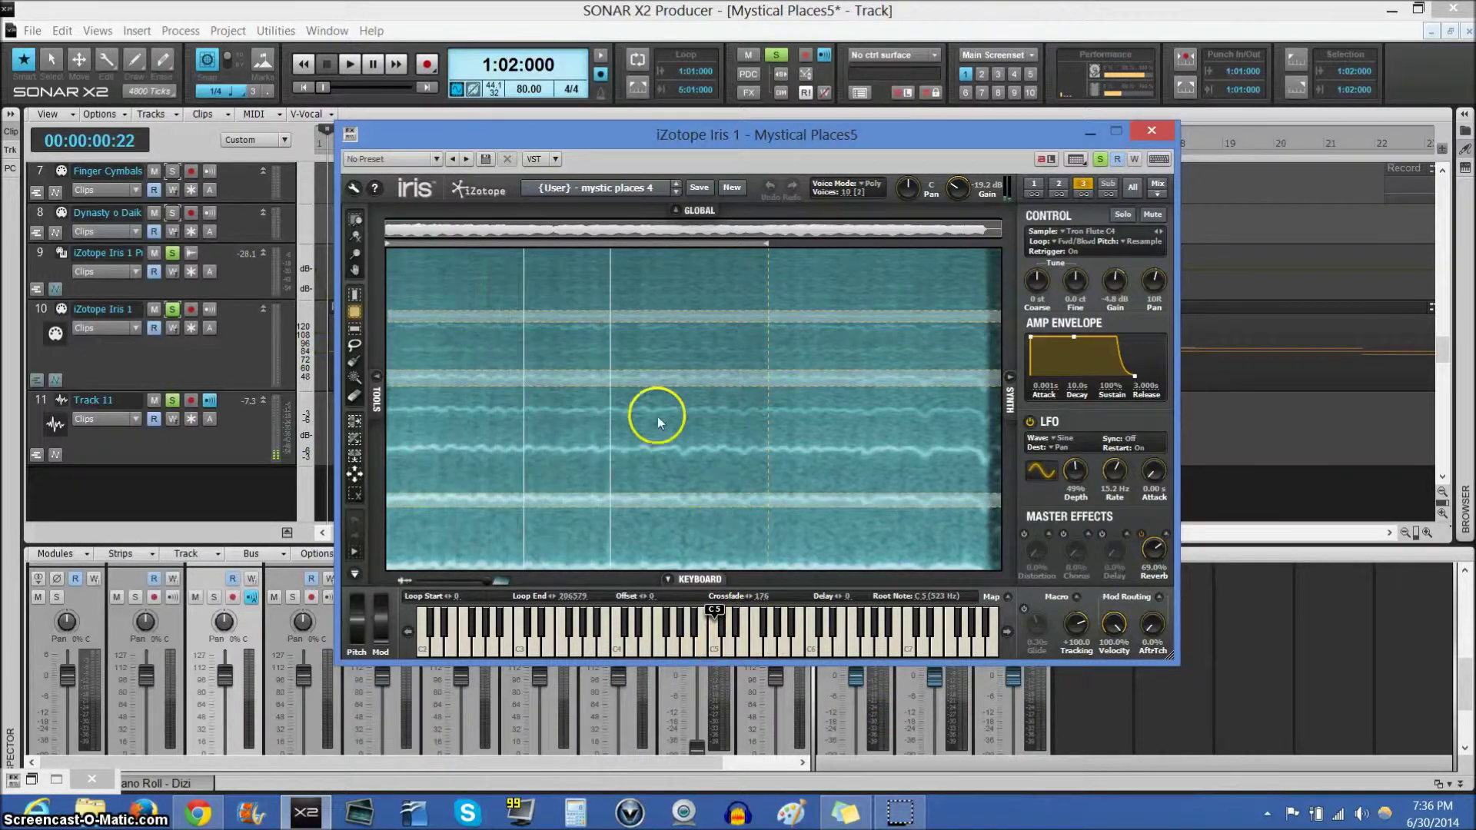
# Review the settings of Iris samples 1, 2 and 3 again, return to sample 2, and minimize the instrument window
pyautogui.click(1034, 186)
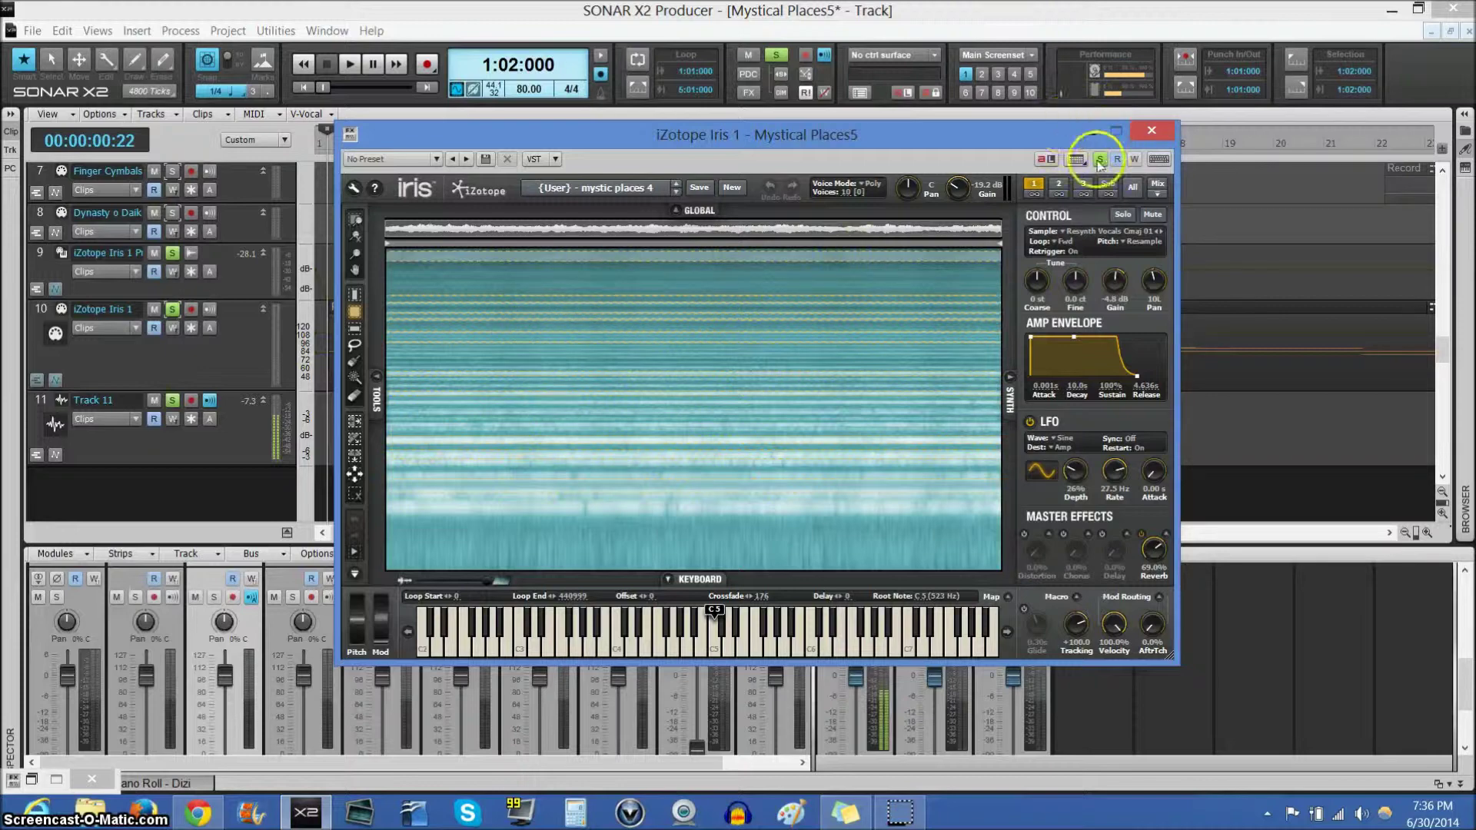
pyautogui.click(1061, 184)
pyautogui.click(1084, 186)
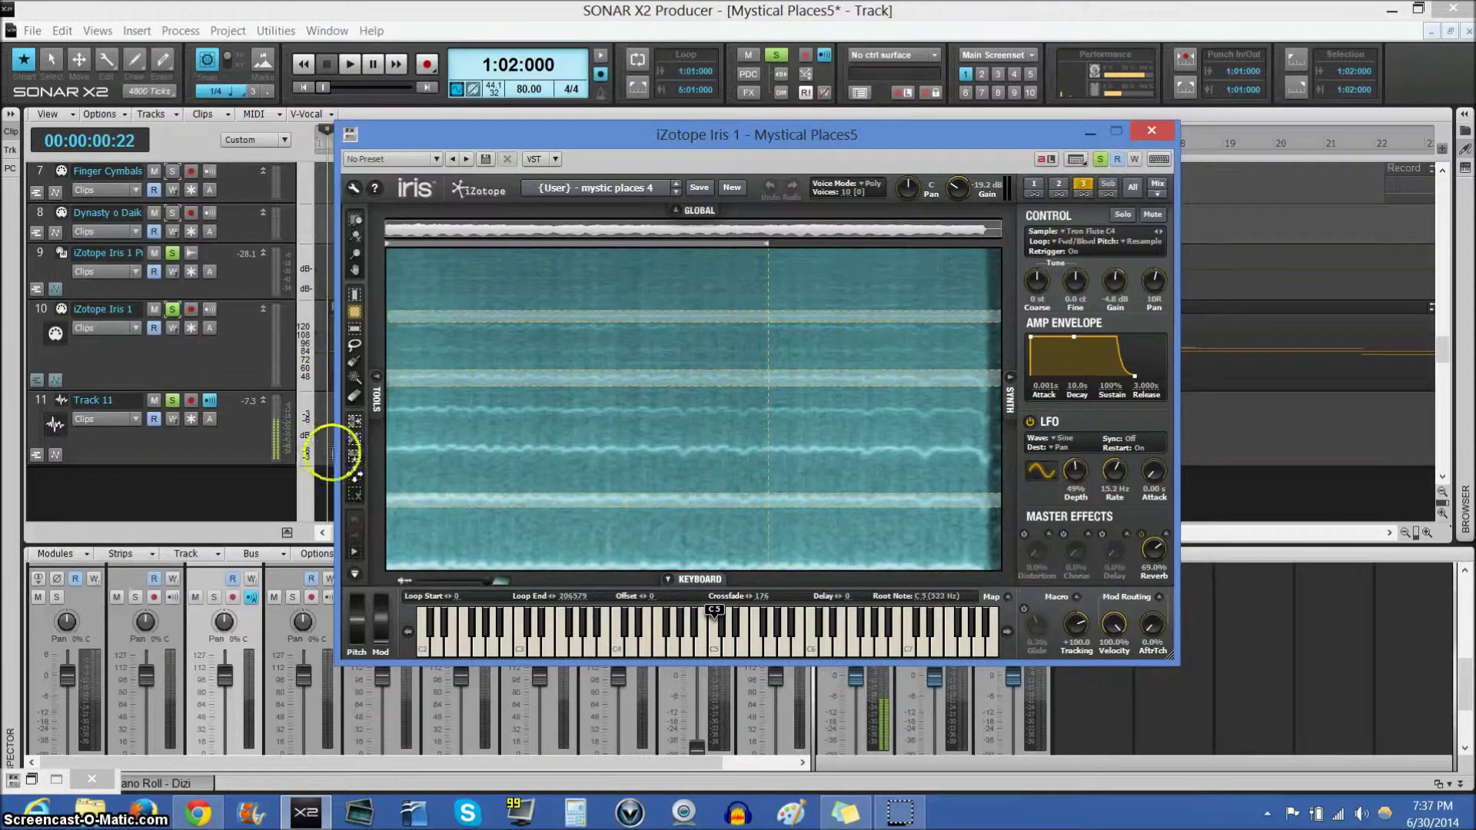
pyautogui.click(1060, 184)
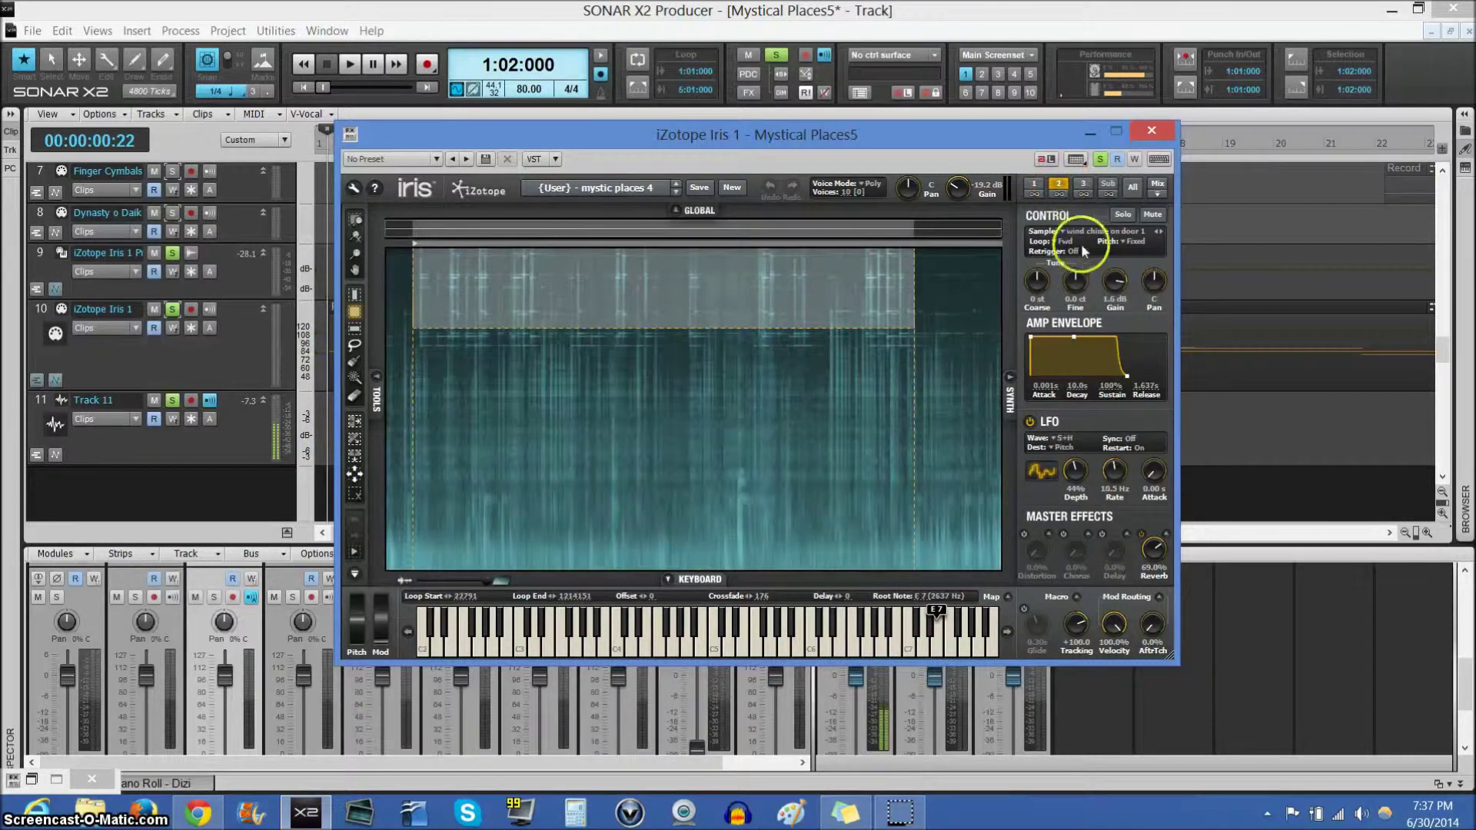
pyautogui.click(1090, 134)
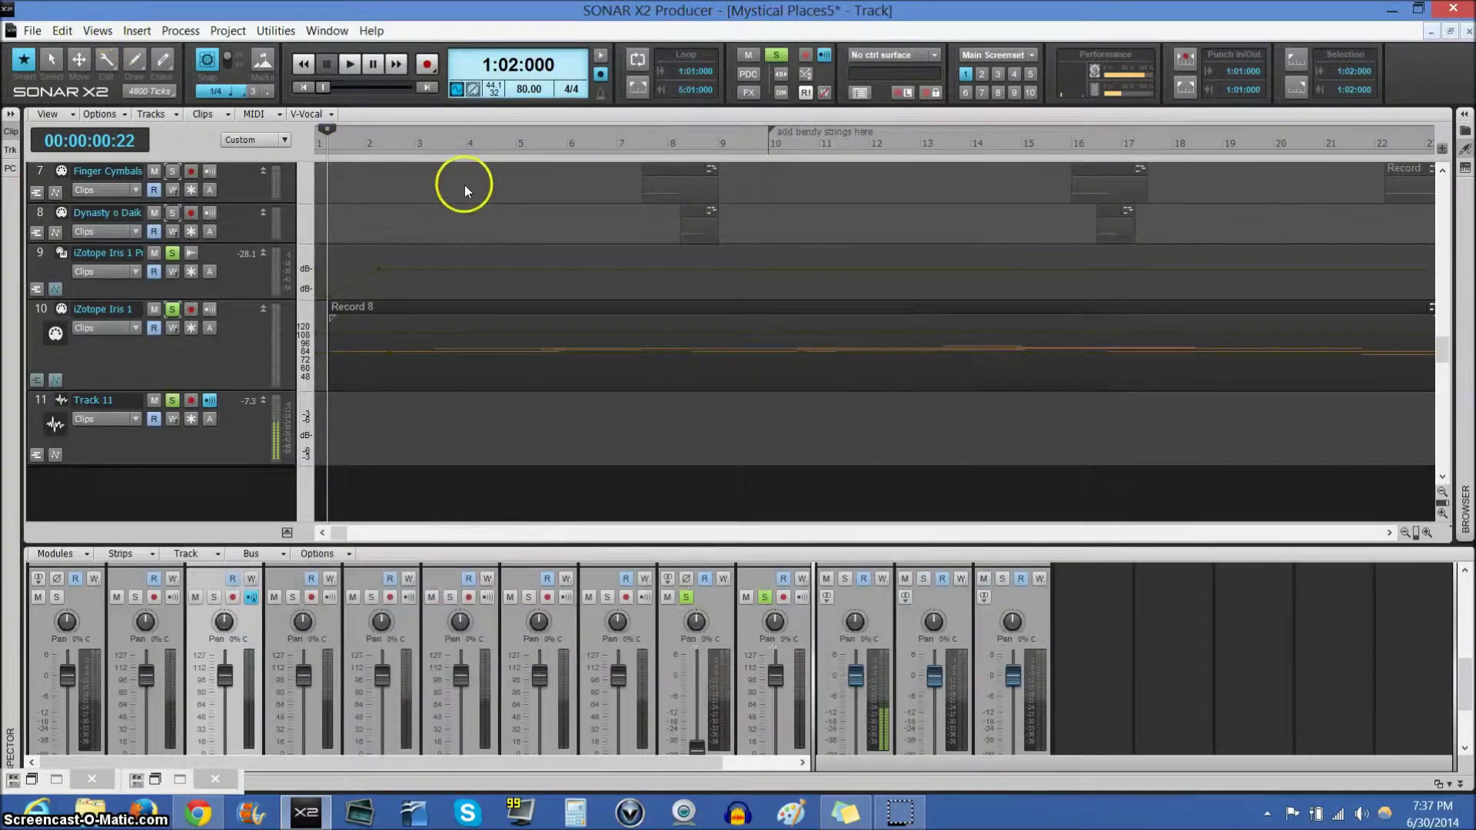
# Clear all track solos and move the playback position to 55:02, in the section after the "Actually, swap it here" marker
pyautogui.click(776, 56)
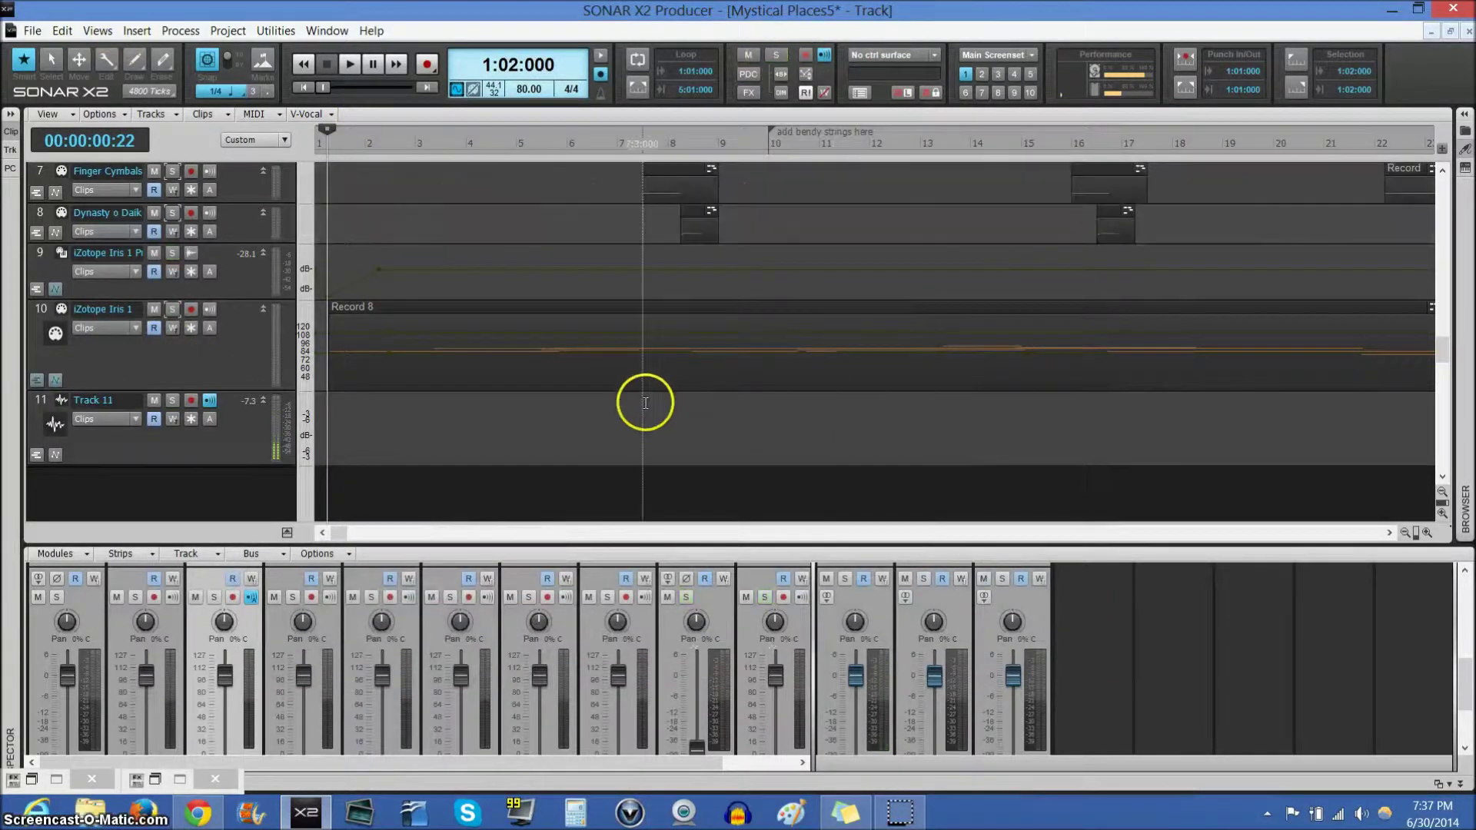
pyautogui.scroll(-1, 628, 402)
pyautogui.scroll(-1, 628, 402)
pyautogui.scroll(4, 623, 408)
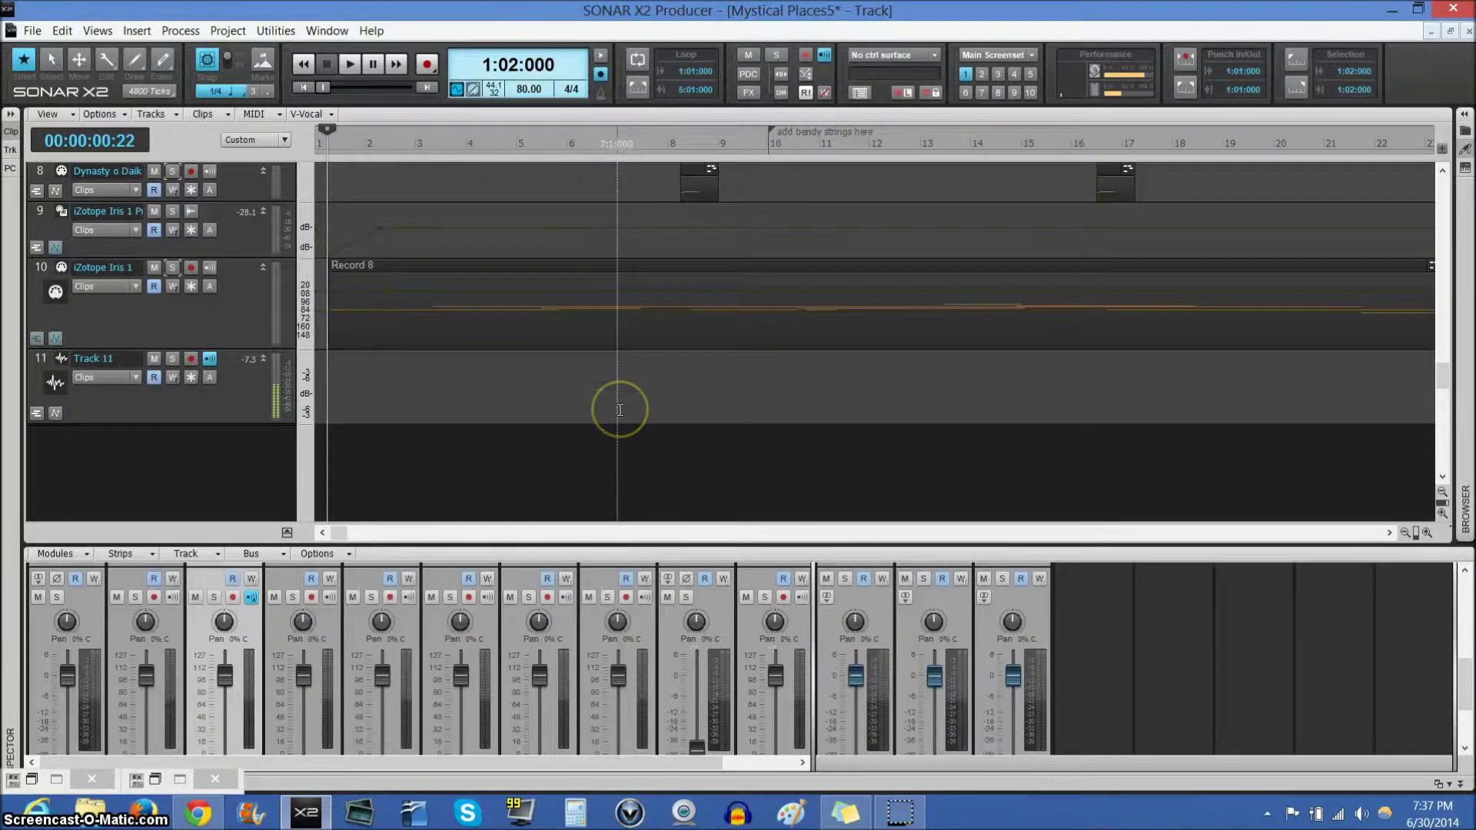
pyautogui.scroll(1, 620, 409)
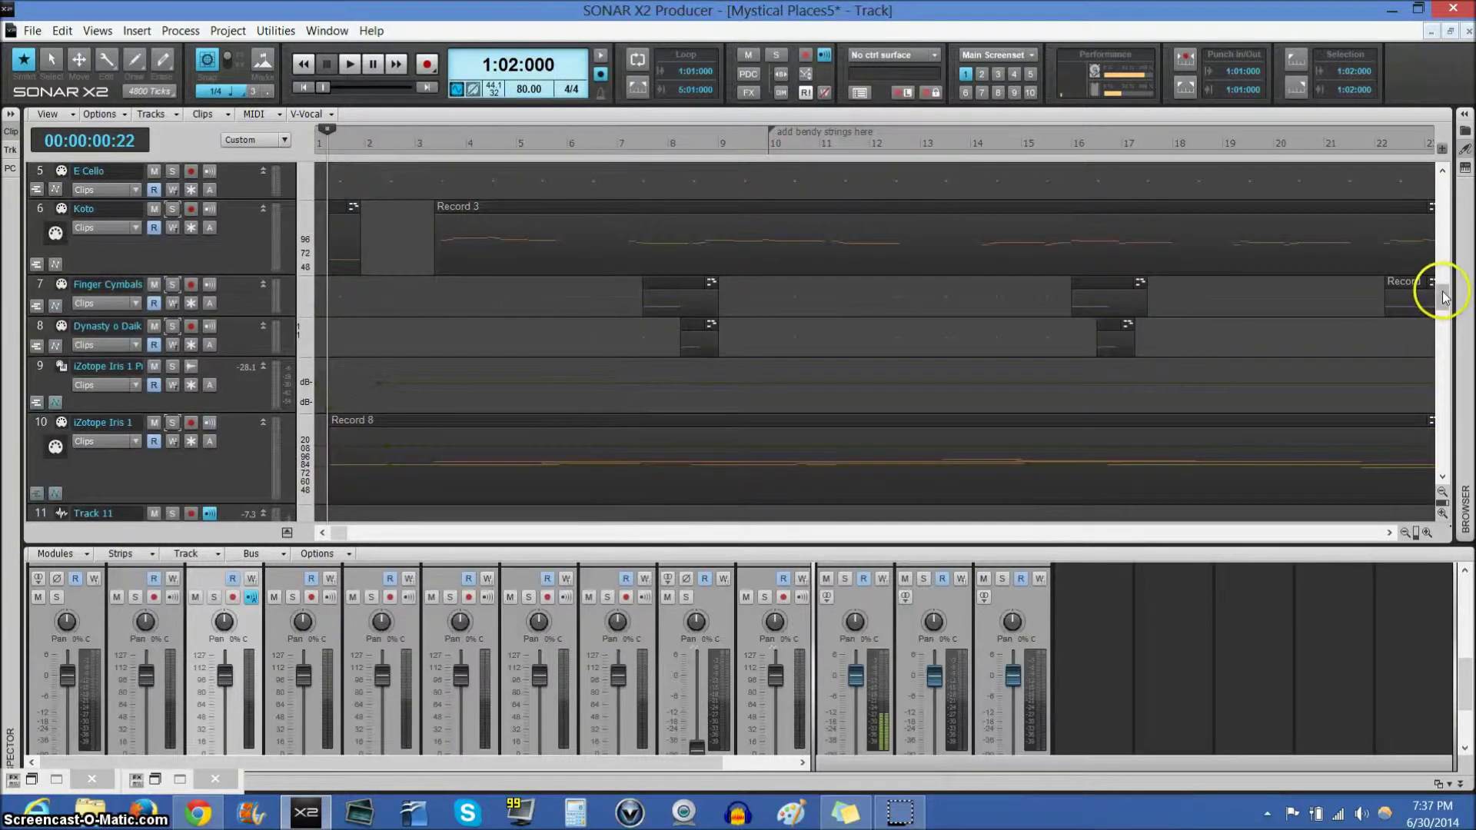
pyautogui.moveTo(1443, 298); pyautogui.dragTo(1442, 213)
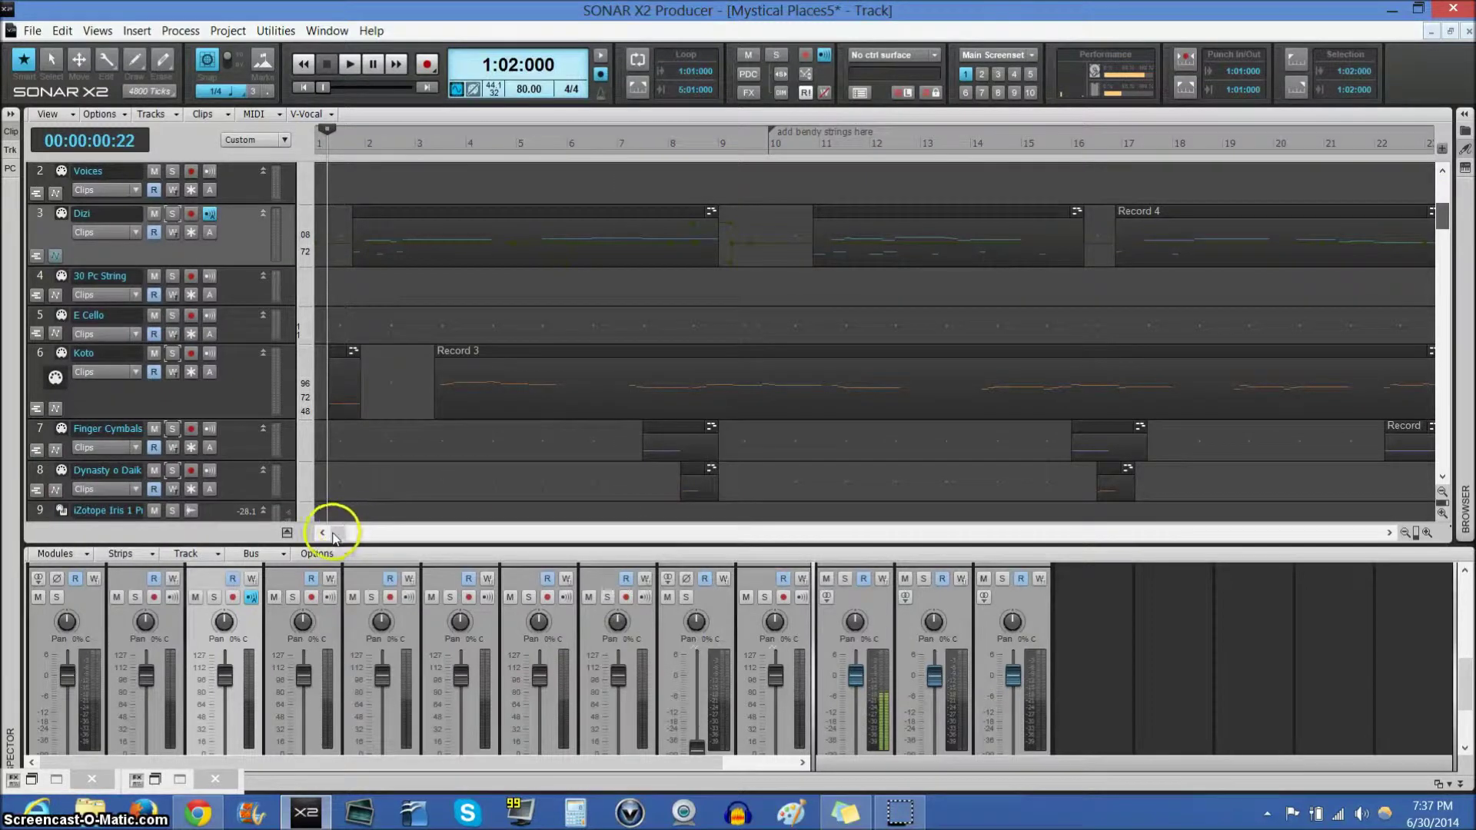
pyautogui.moveTo(335, 536); pyautogui.dragTo(562, 540)
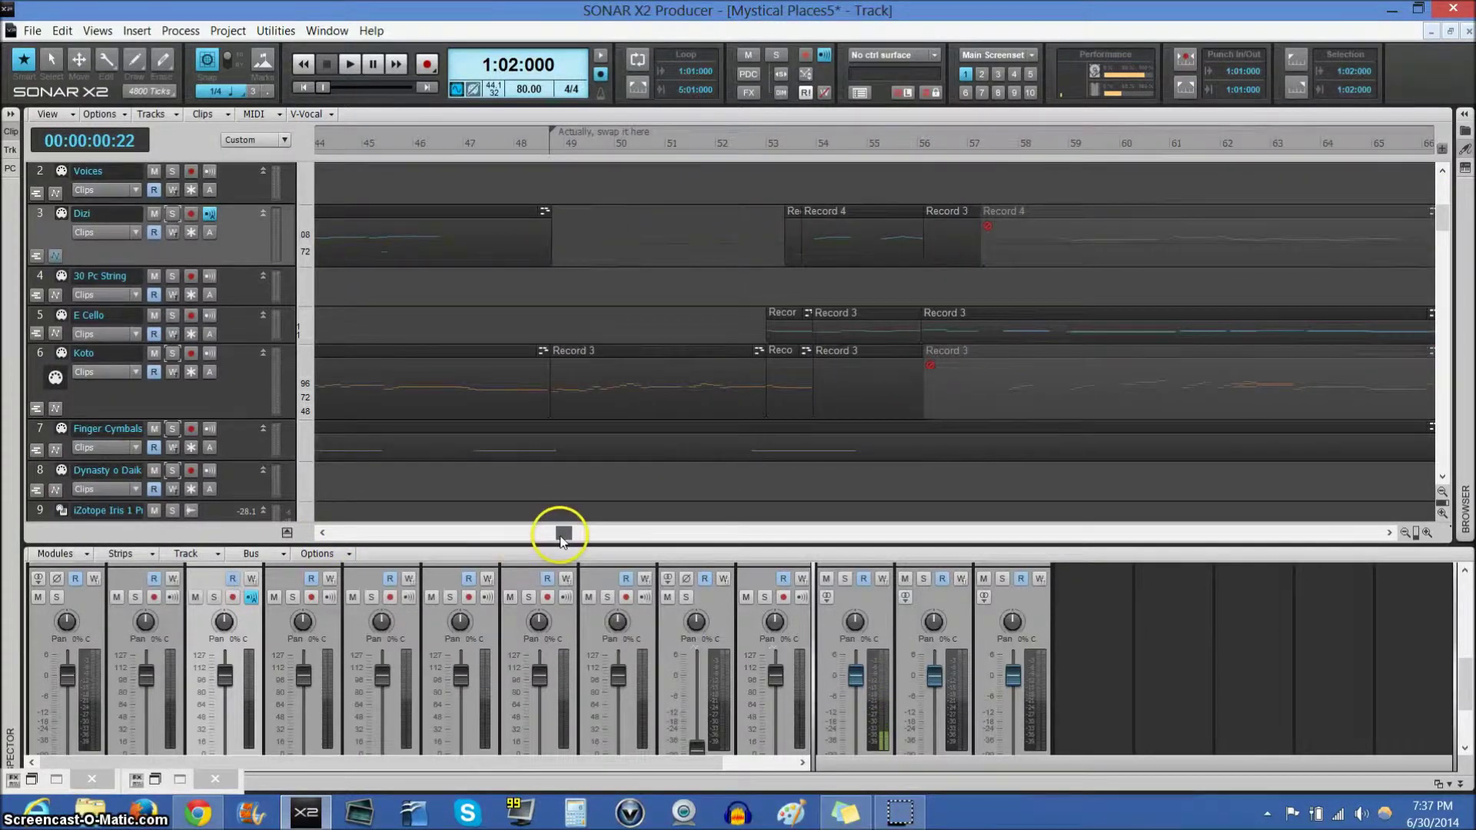
pyautogui.click(875, 143)
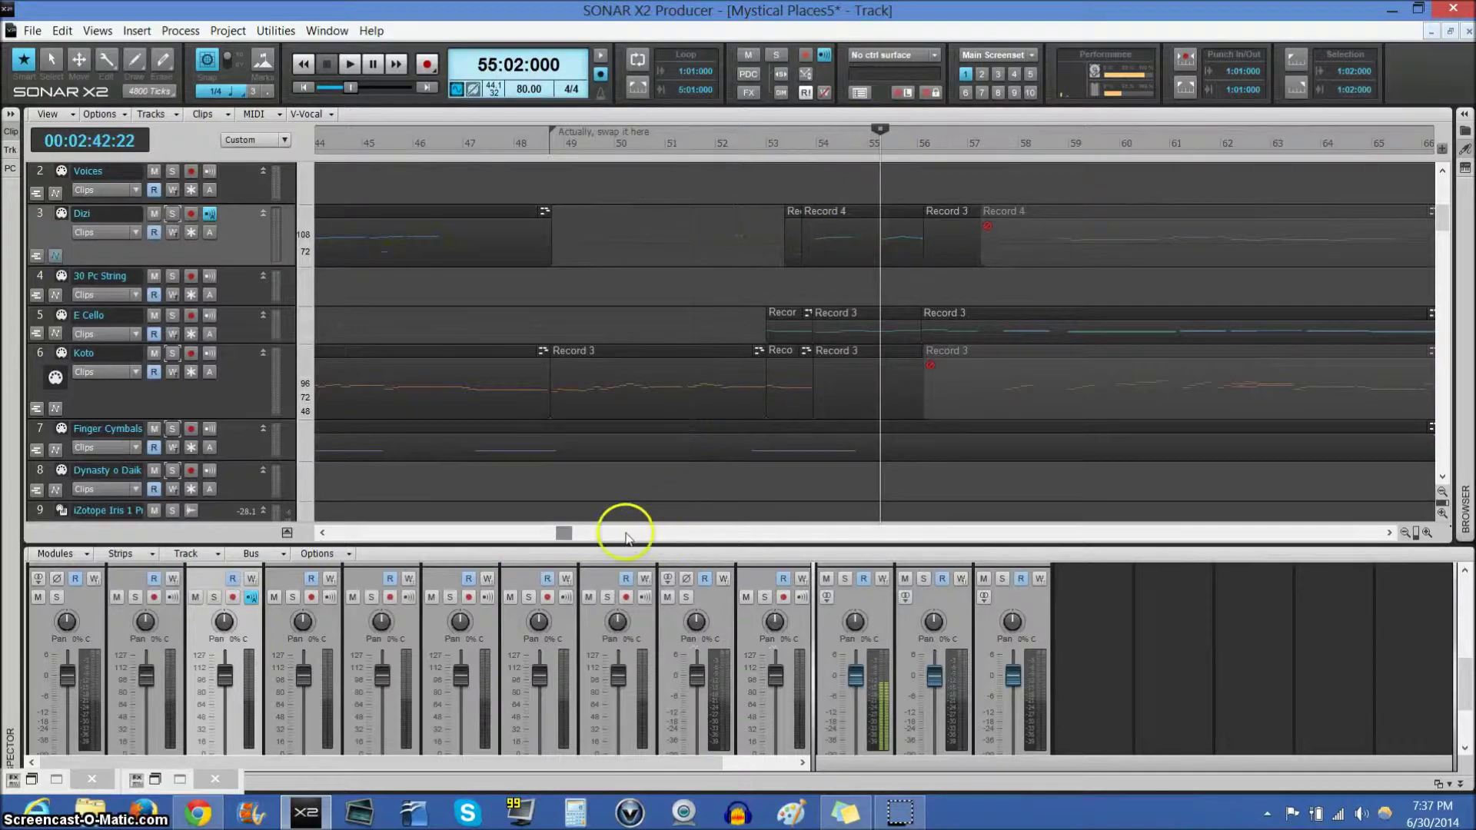
pyautogui.moveTo(565, 541); pyautogui.dragTo(658, 540)
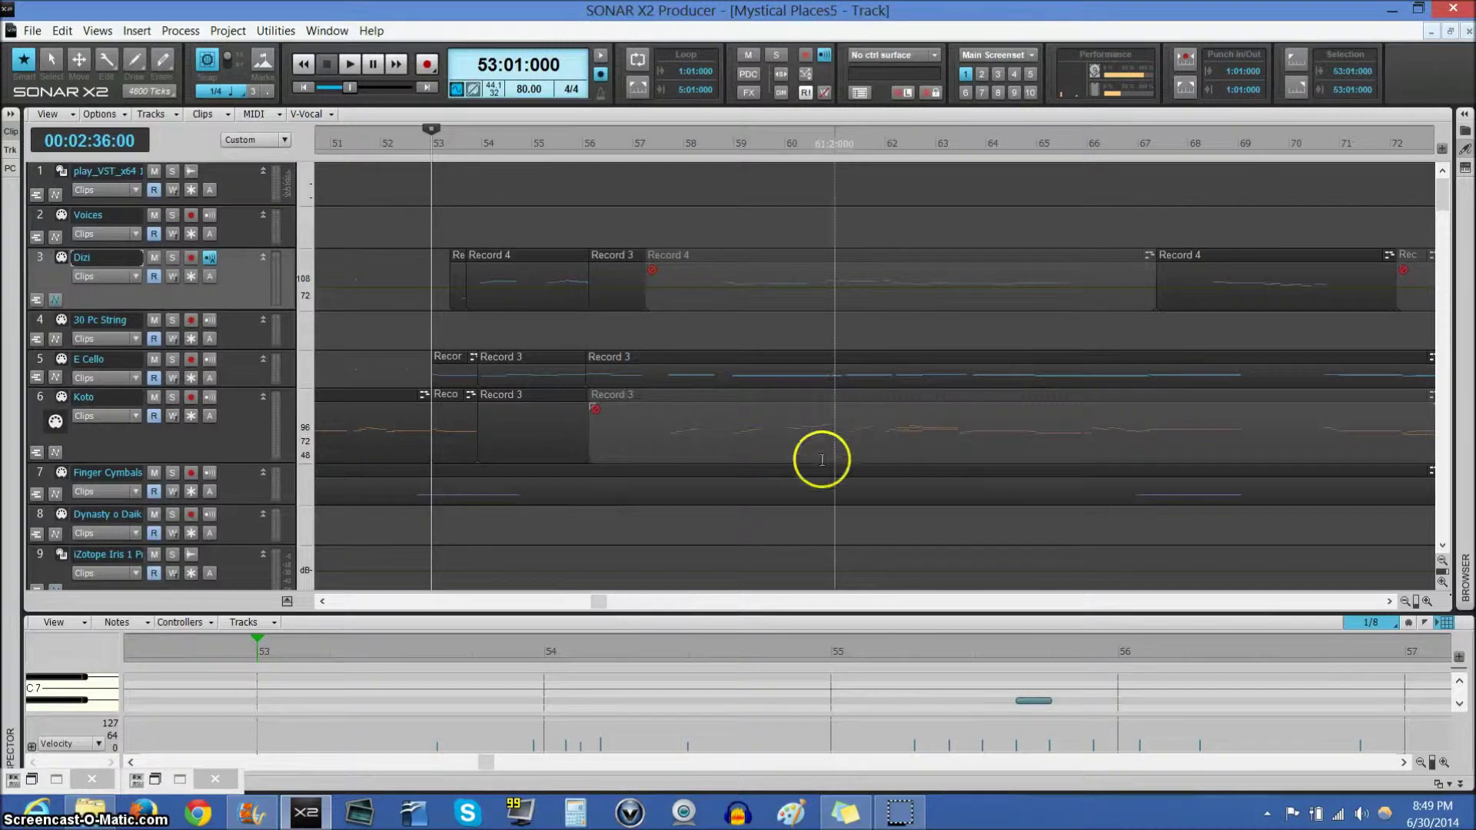
# Examine the overlapping Record 3 and Record 4 clips on the Dizi track and the arrangement from about measure 53 to 80
pyautogui.moveTo(598, 605)
pyautogui.mouseDown()
pyautogui.moveTo(668, 605)
pyautogui.moveTo(603, 603)
pyautogui.mouseUp()
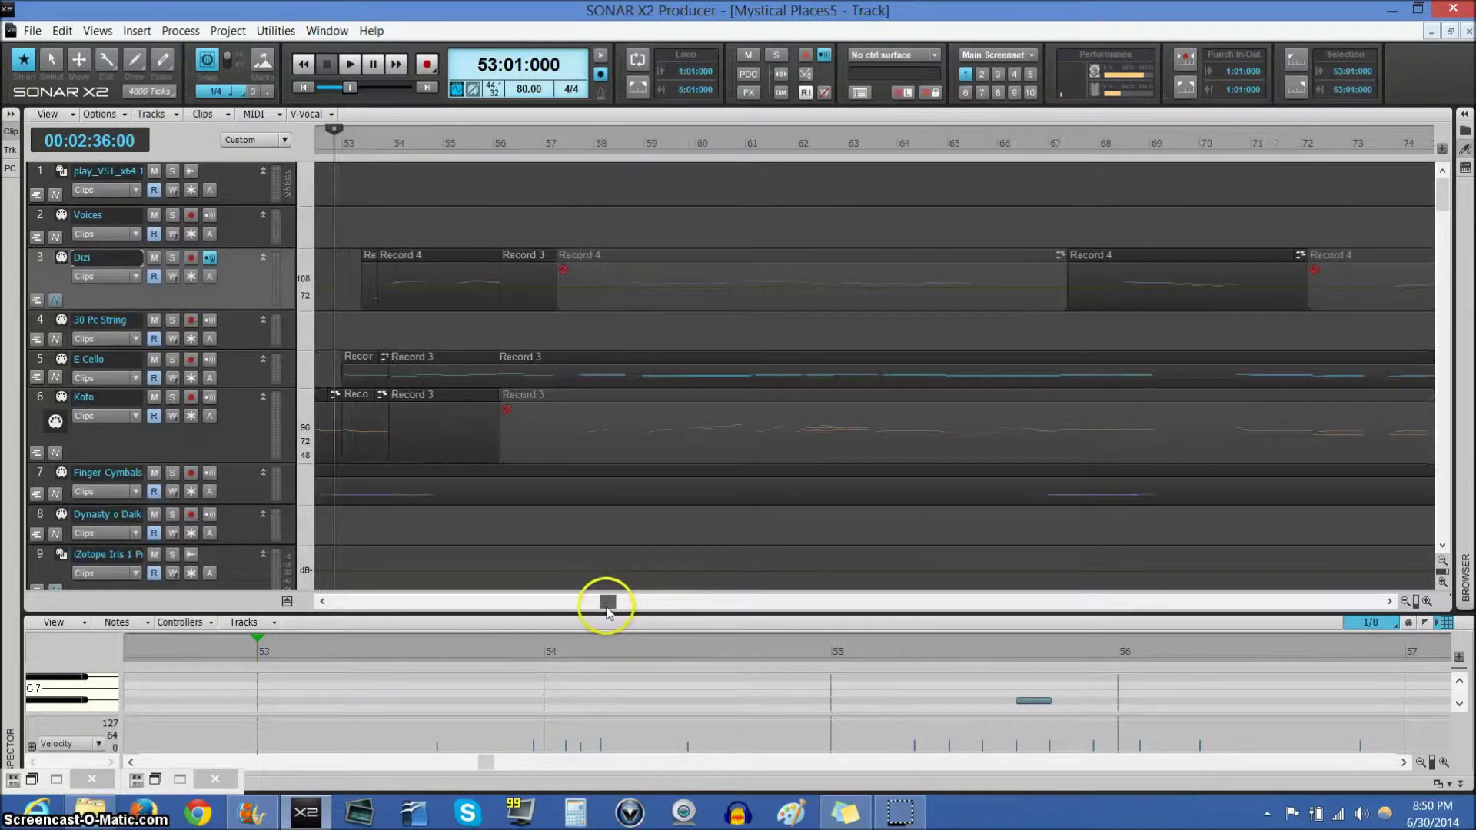
pyautogui.click(569, 257)
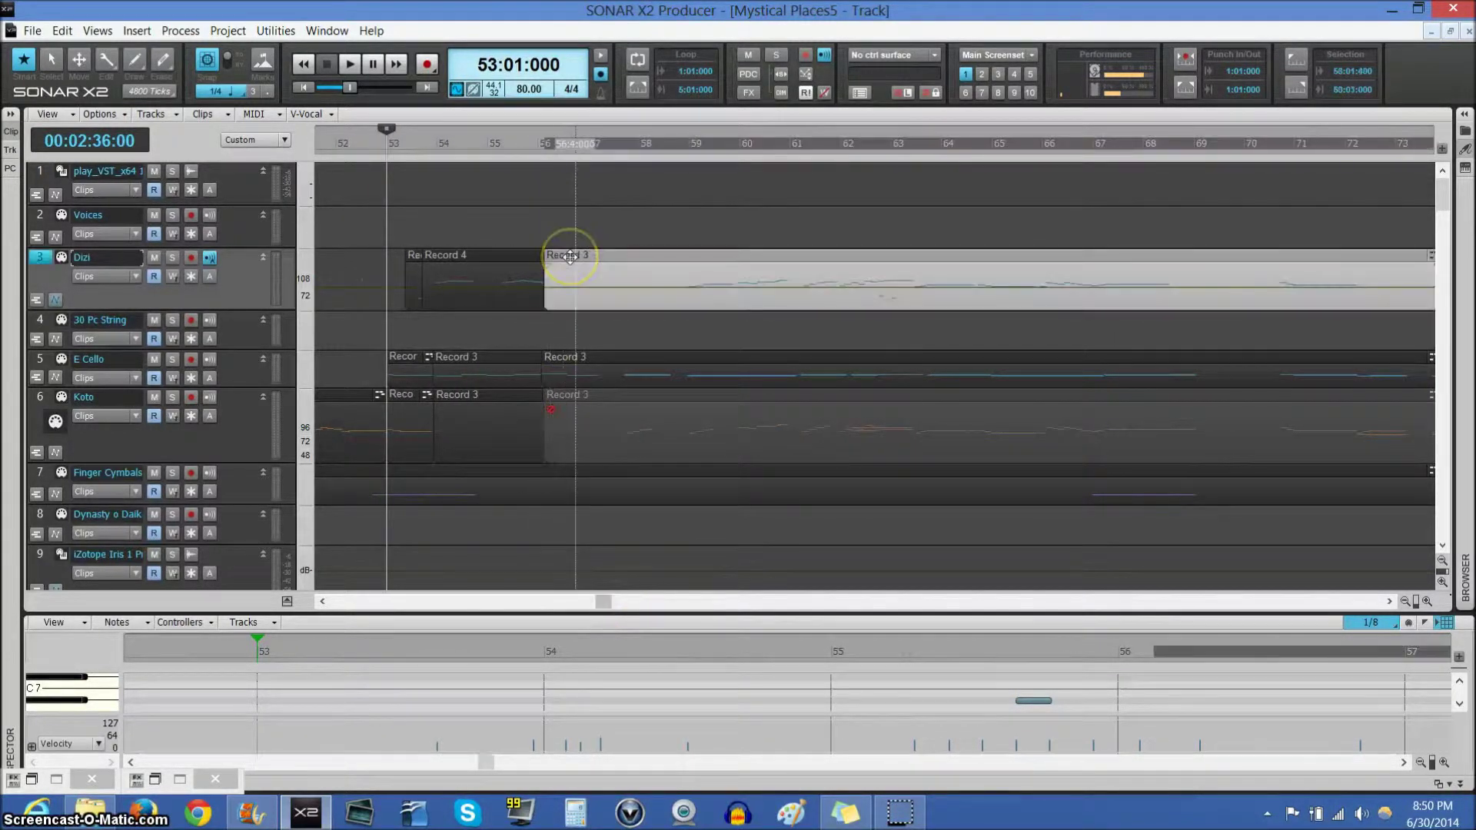
pyautogui.moveTo(570, 258); pyautogui.dragTo(537, 256)
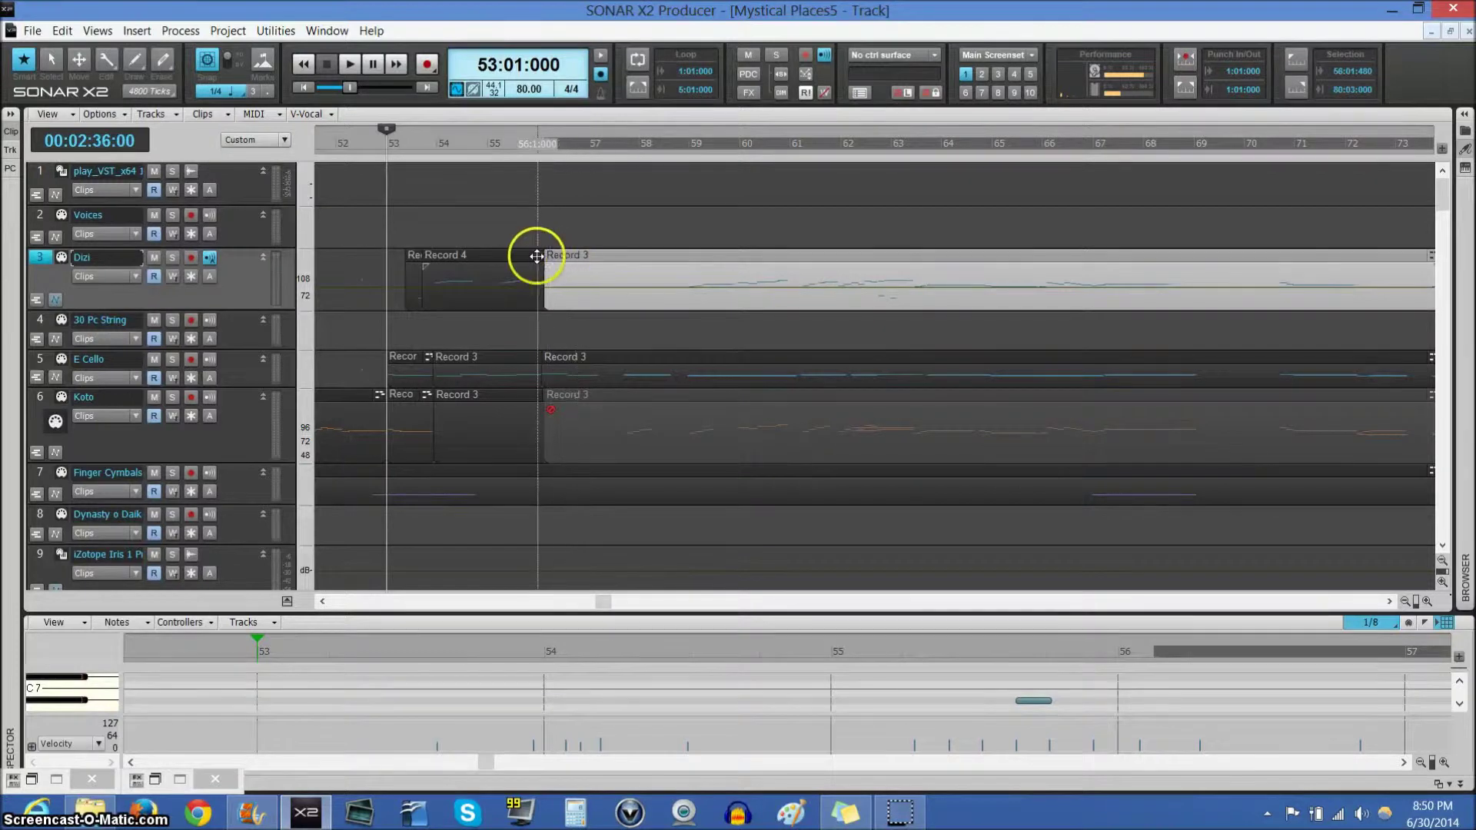
pyautogui.click(471, 257)
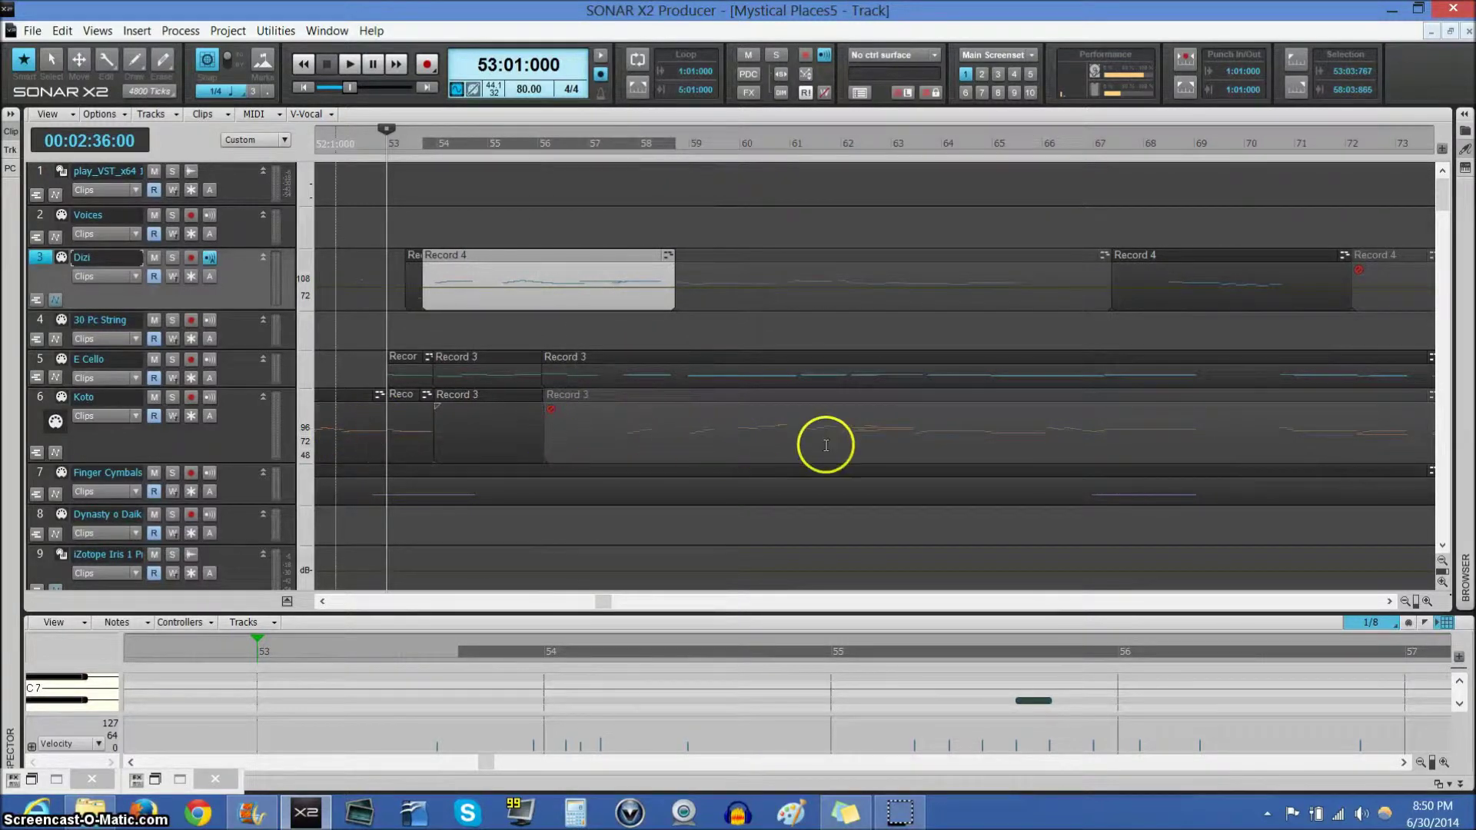
pyautogui.moveTo(602, 600); pyautogui.dragTo(649, 609)
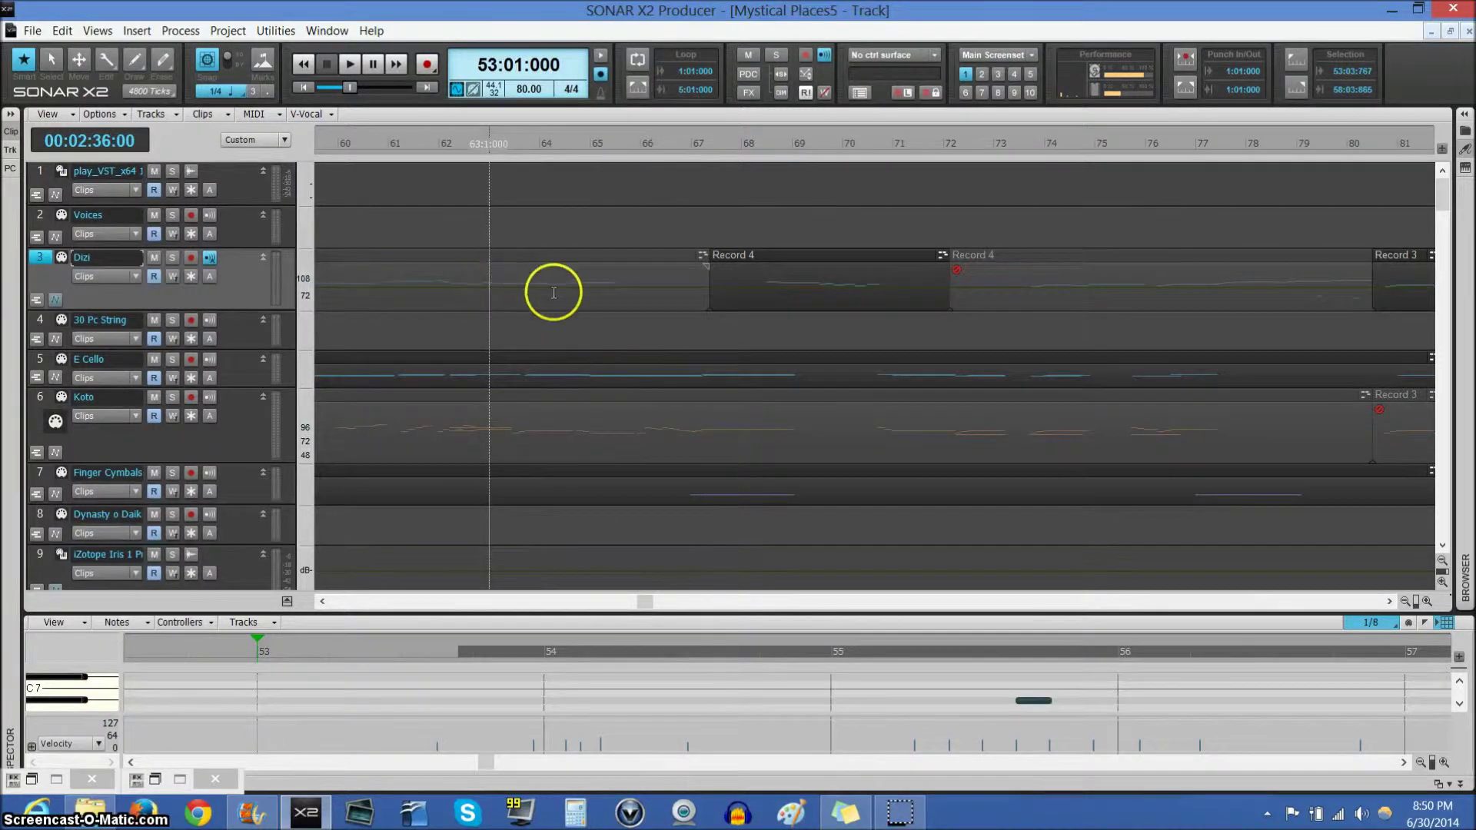
pyautogui.moveTo(646, 603); pyautogui.dragTo(615, 608)
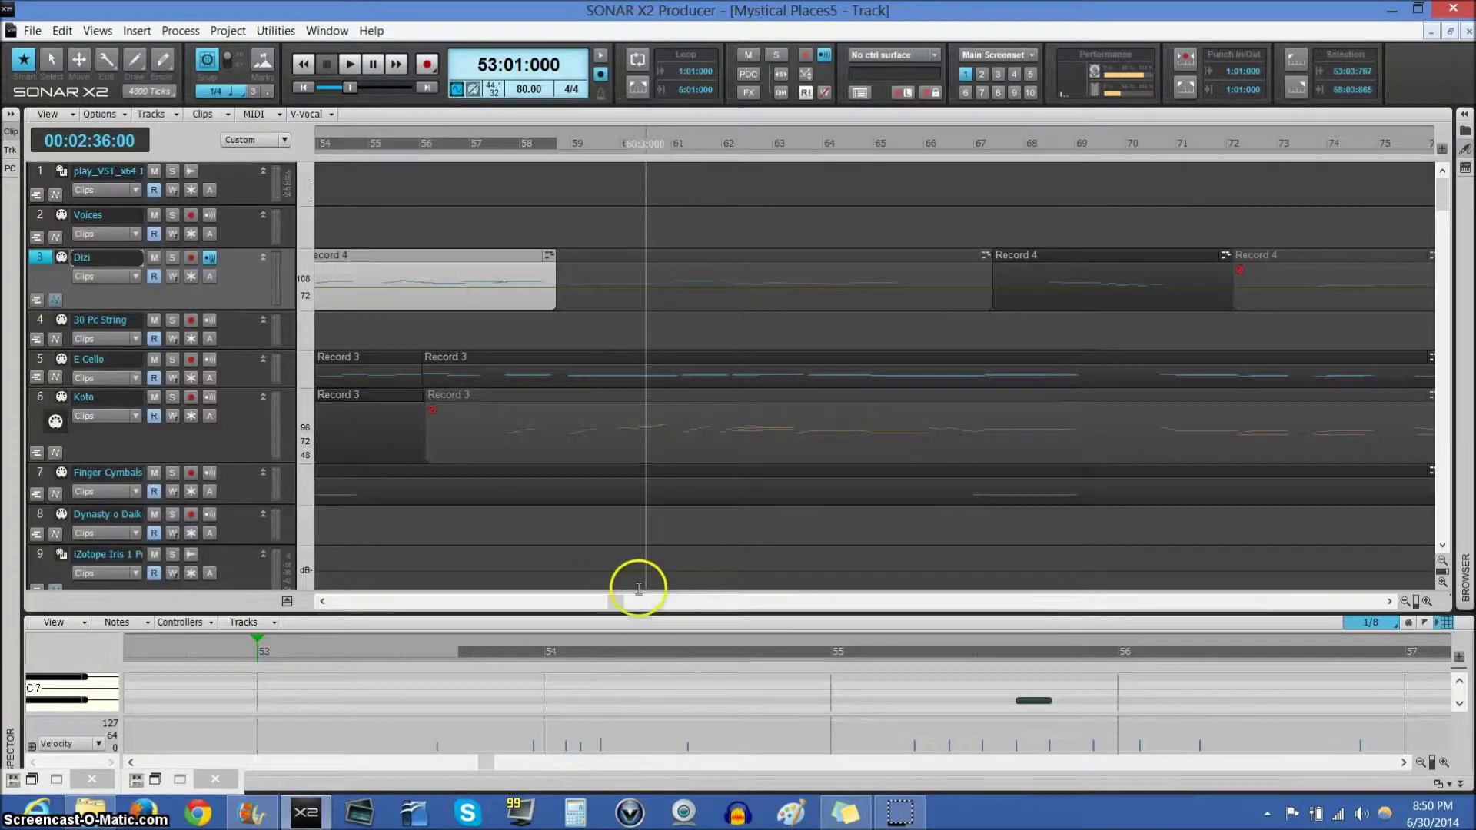
pyautogui.moveTo(615, 604); pyautogui.dragTo(668, 605)
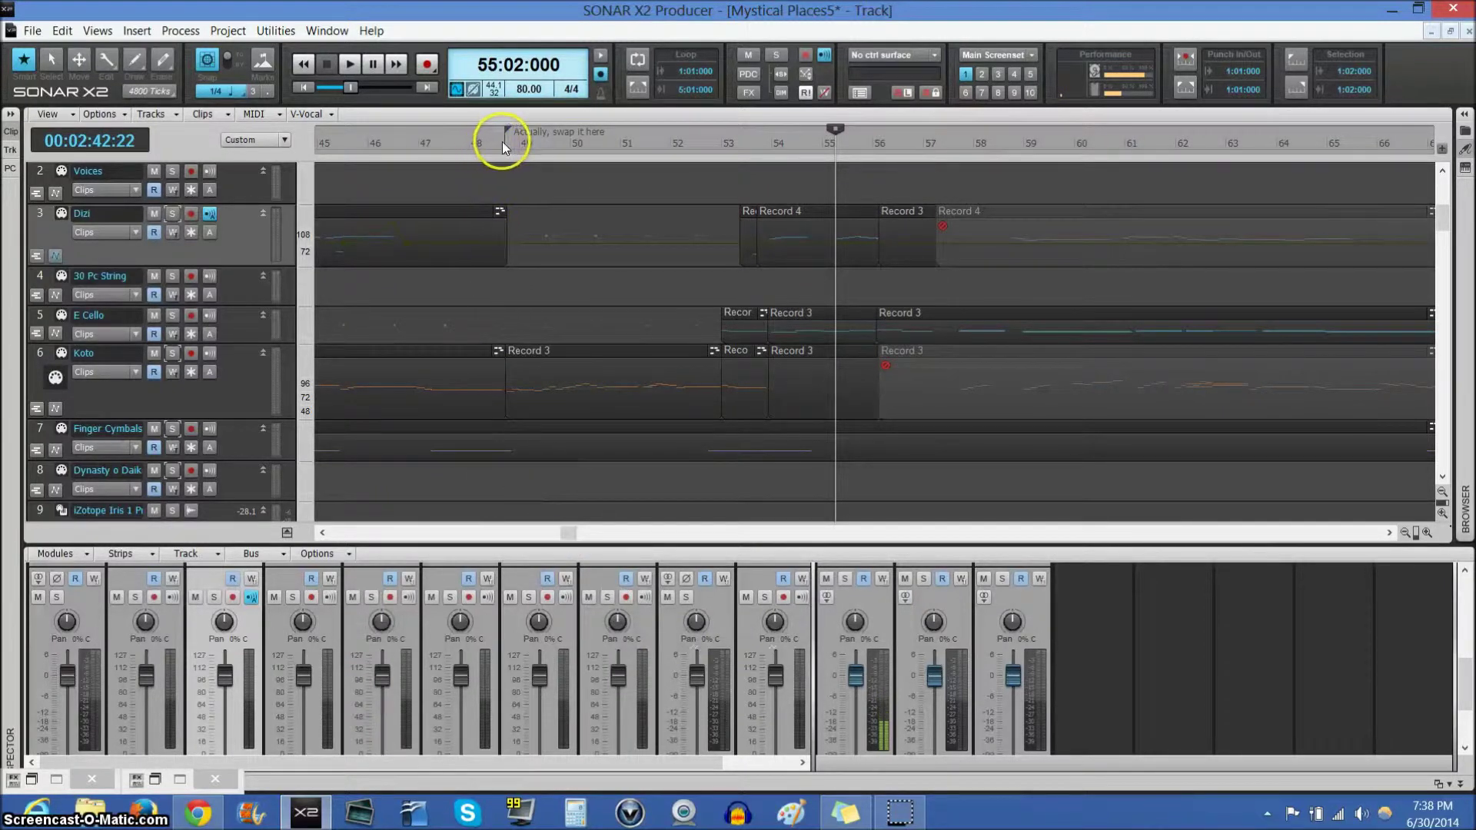
# Move the playback position to 47:04, before the "Actually, swap it here" marker, and listen to the section change
pyautogui.click(456, 133)
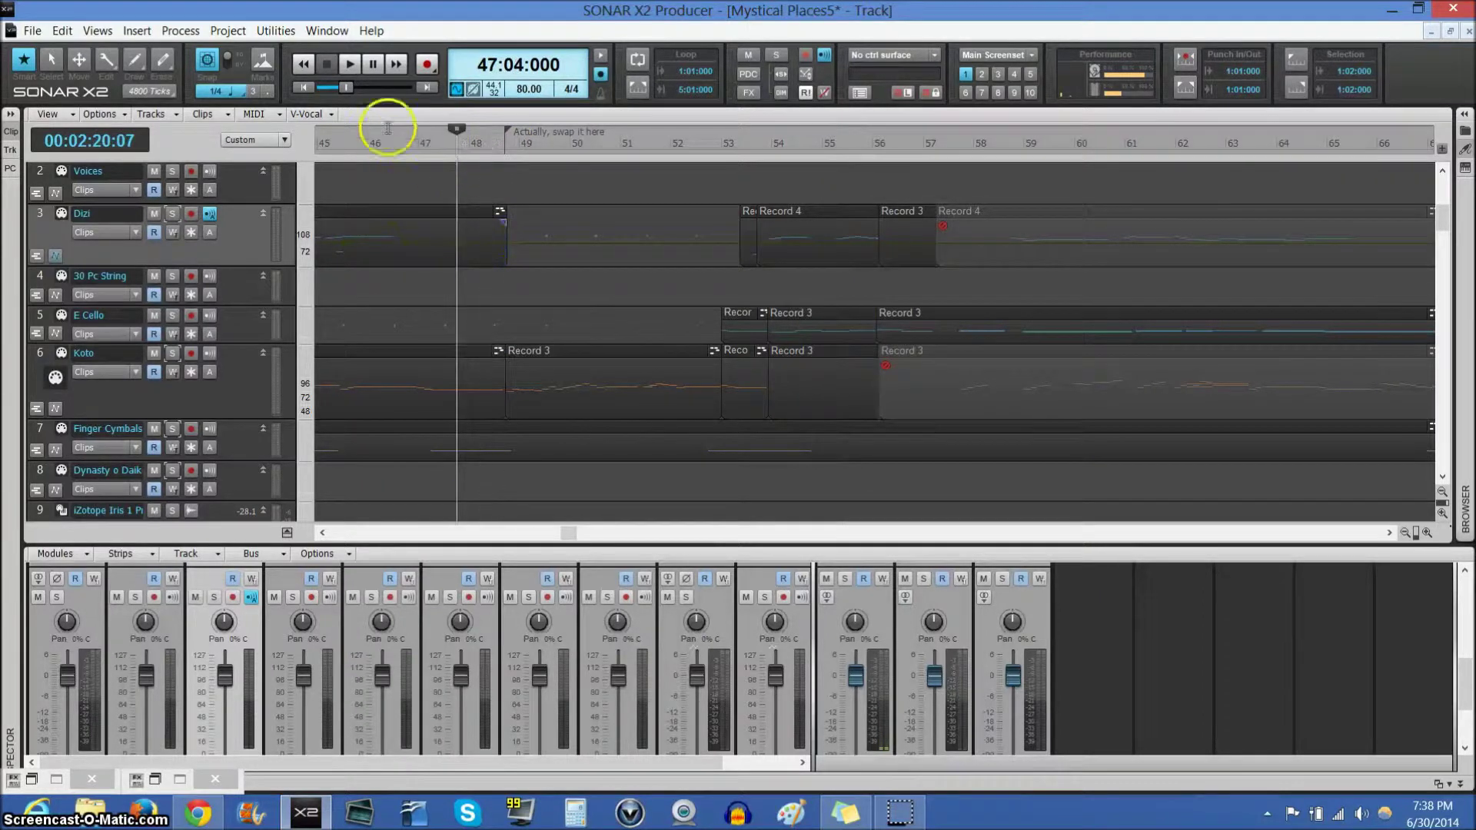
pyautogui.click(350, 68)
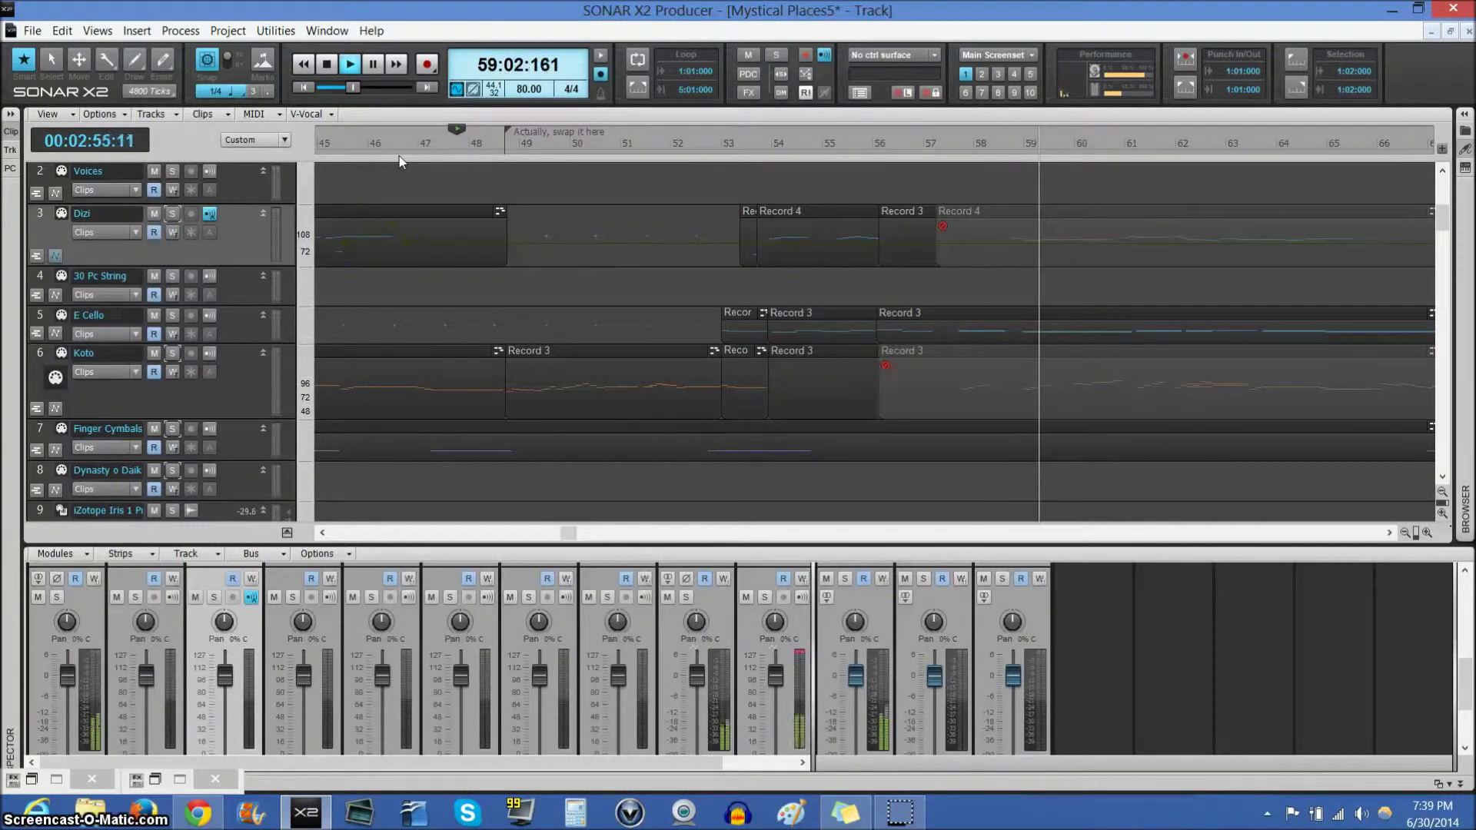
pyautogui.click(388, 161)
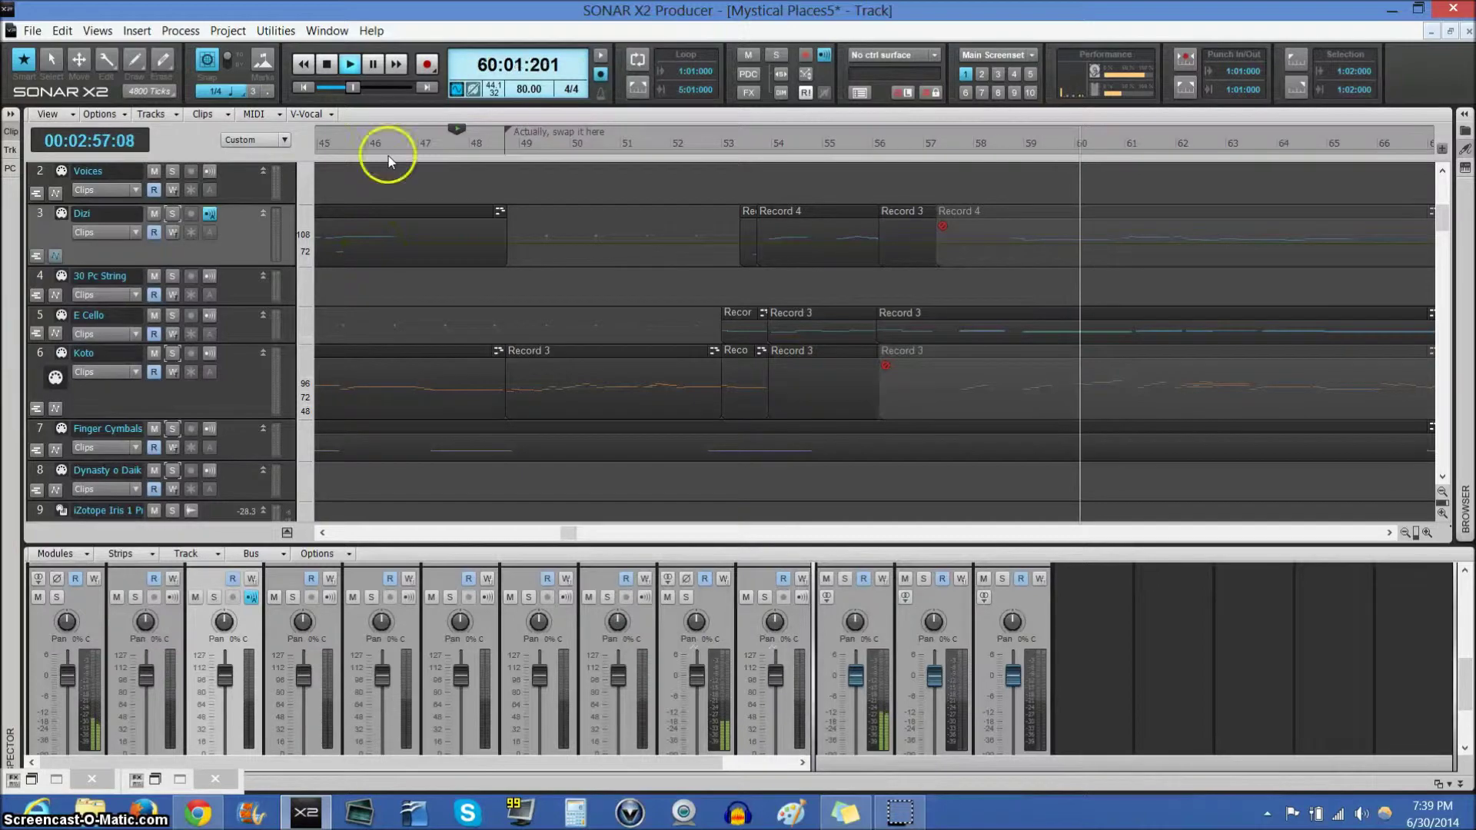
# Show the Dizi Piano Roll, minimize the iZotope Iris 1 window, and enlarge the note view to most of the screen height
pyautogui.click(157, 779)
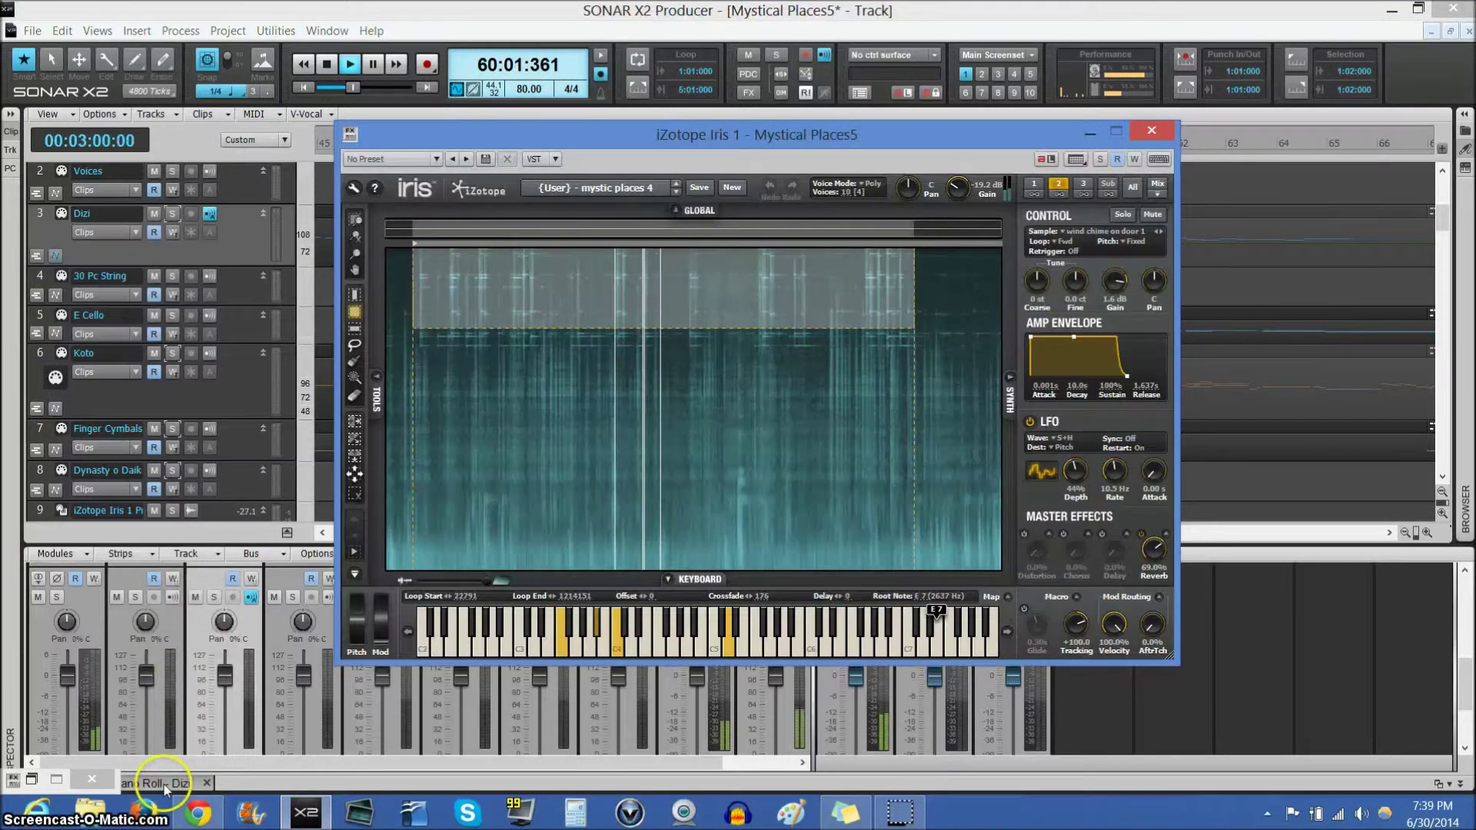
pyautogui.click(163, 786)
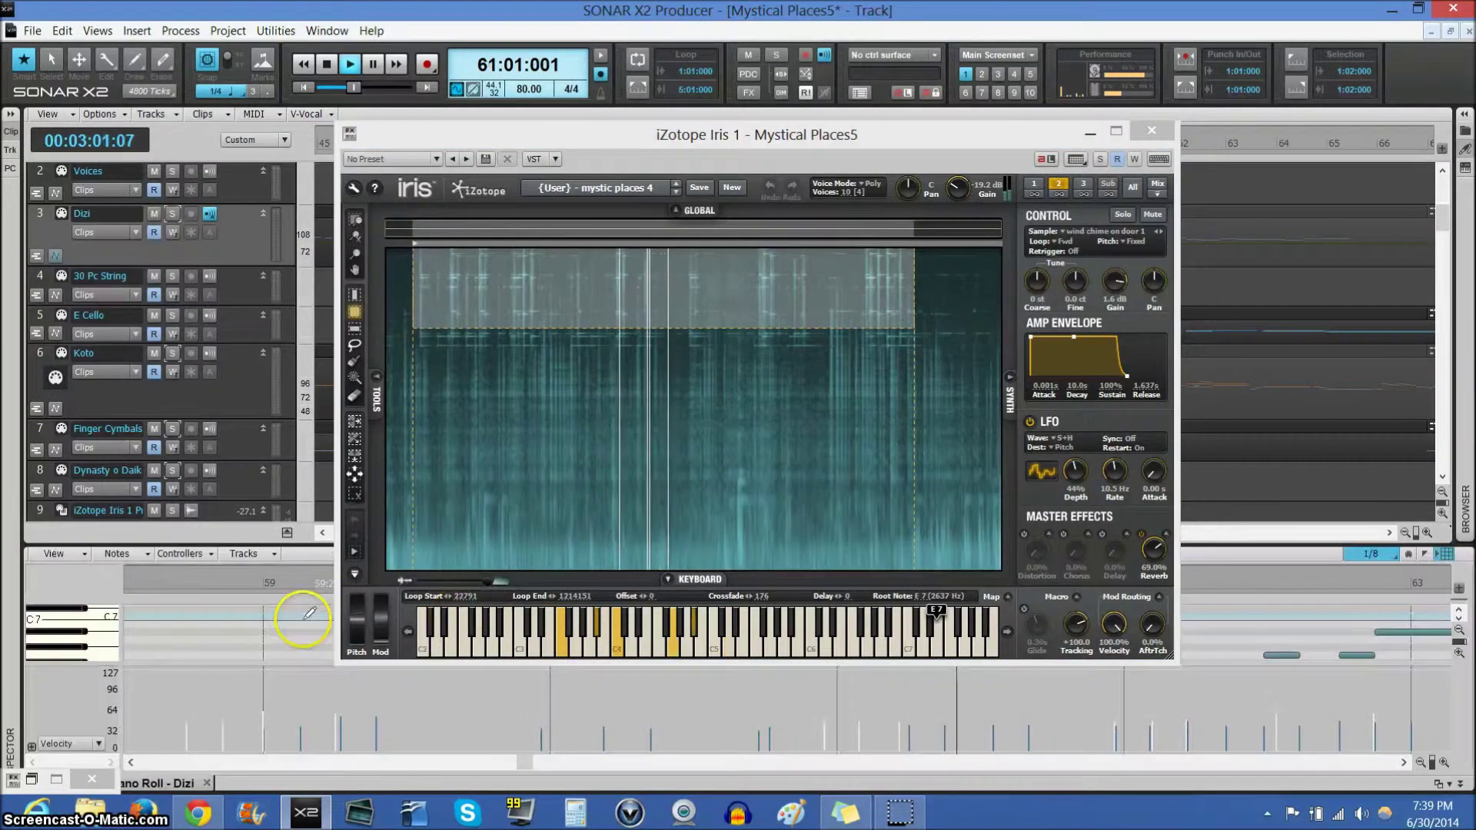
pyautogui.click(1093, 132)
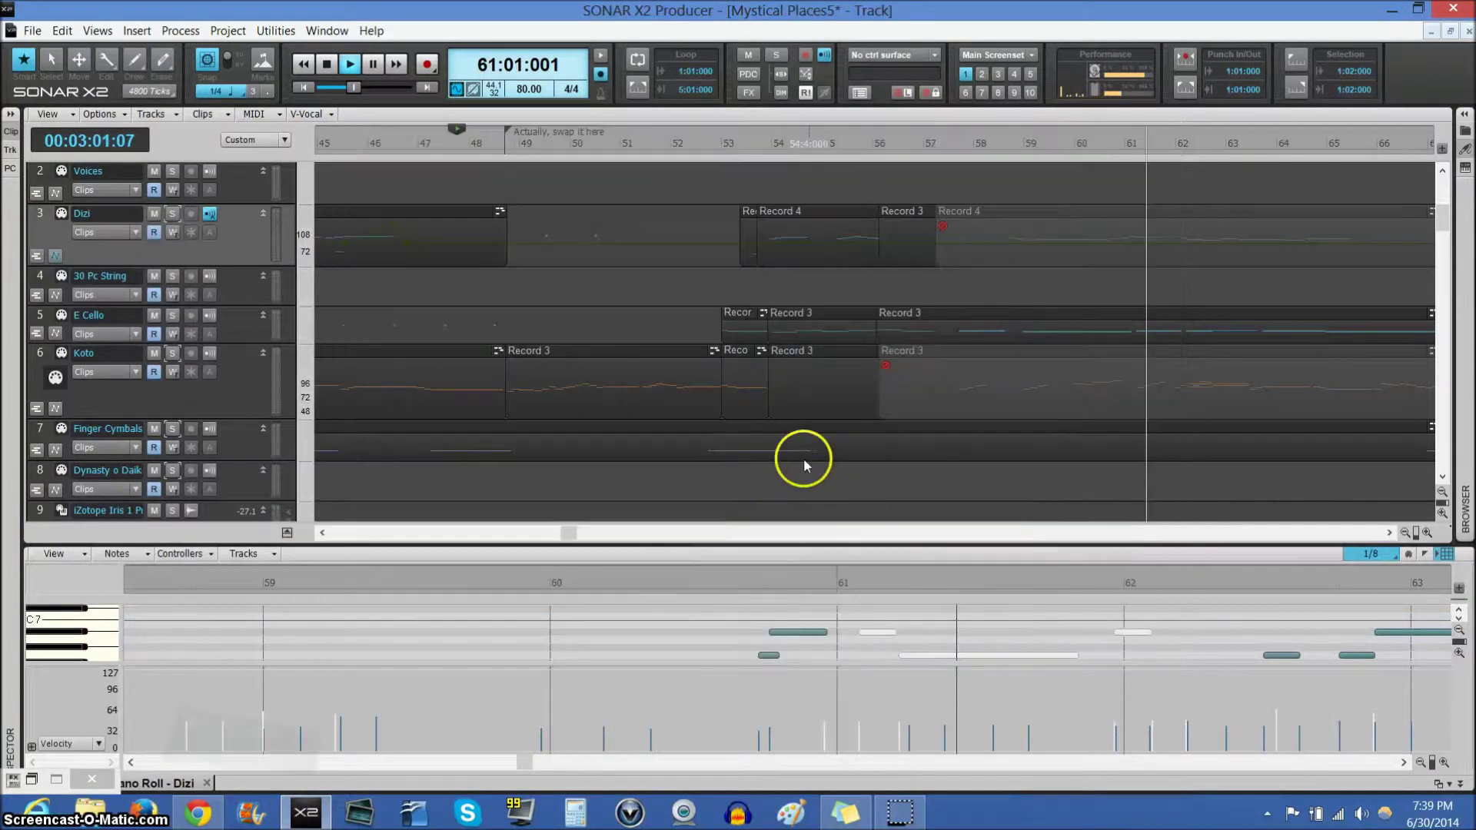
pyautogui.moveTo(786, 544); pyautogui.dragTo(781, 234)
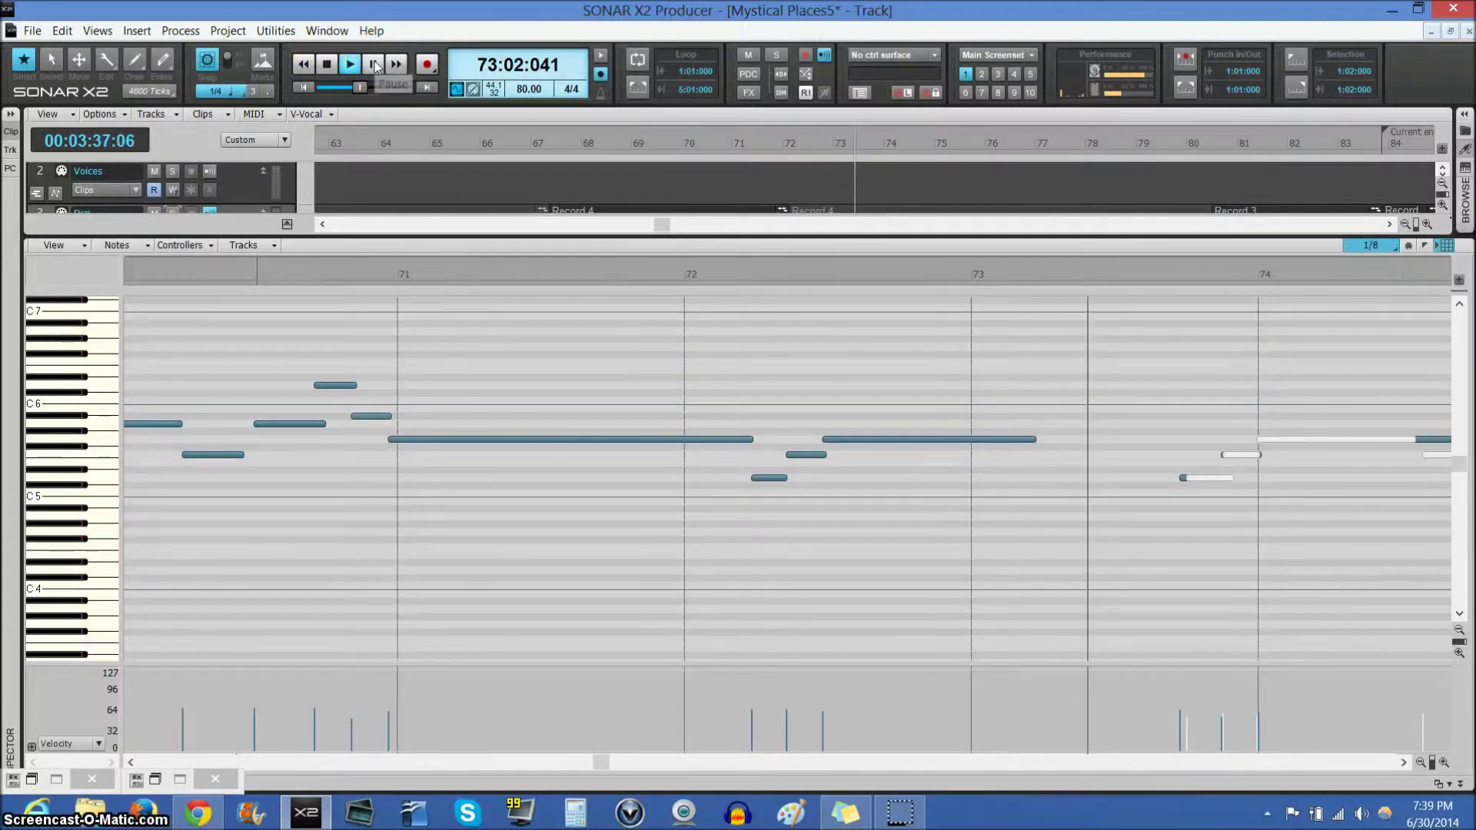
# Pause playback, then select and delete the Dizi notes between measures 72 and 73 in the Piano Roll
pyautogui.click(609, 254)
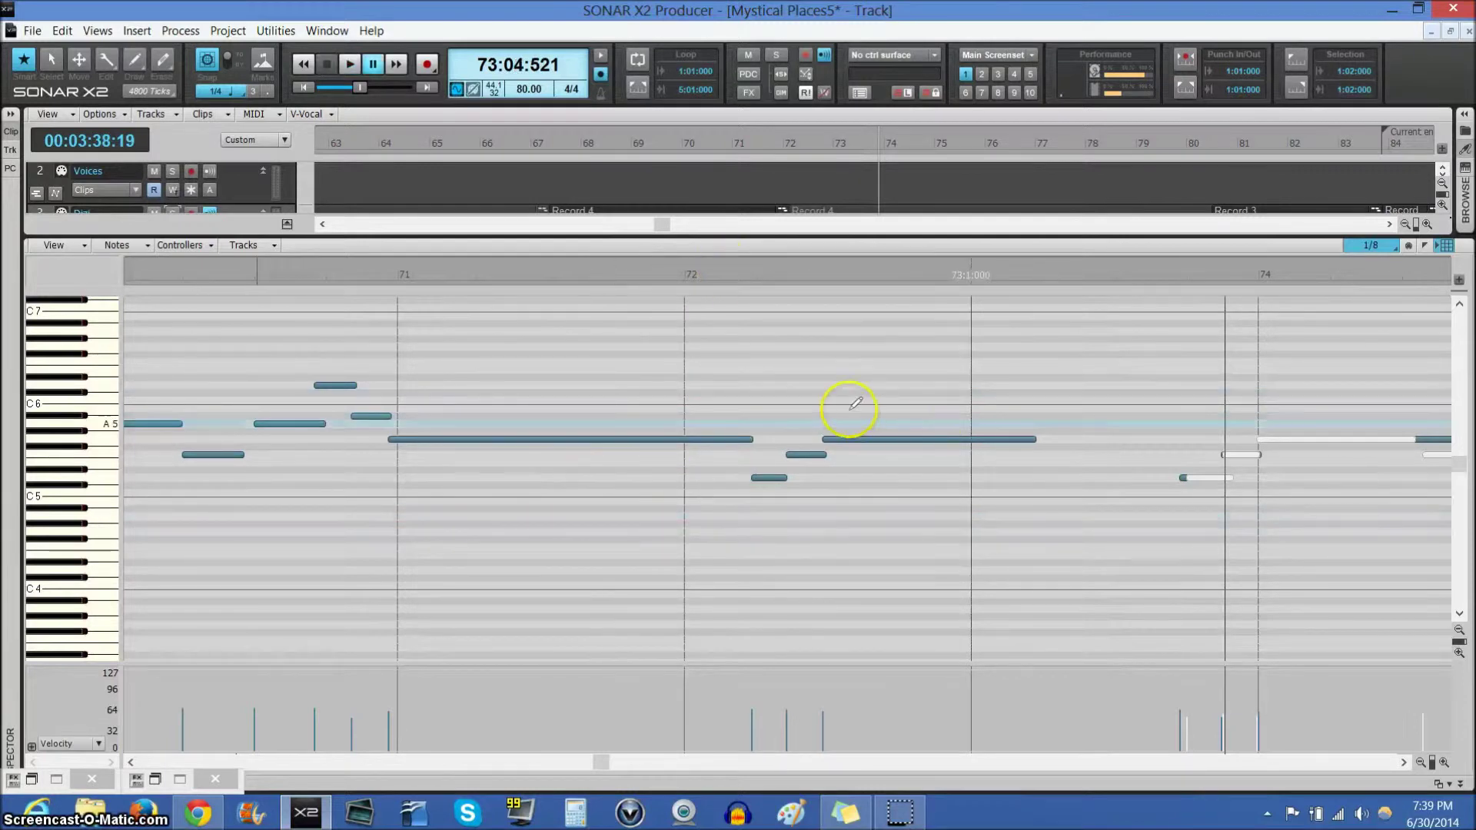
pyautogui.moveTo(995, 377); pyautogui.dragTo(777, 537)
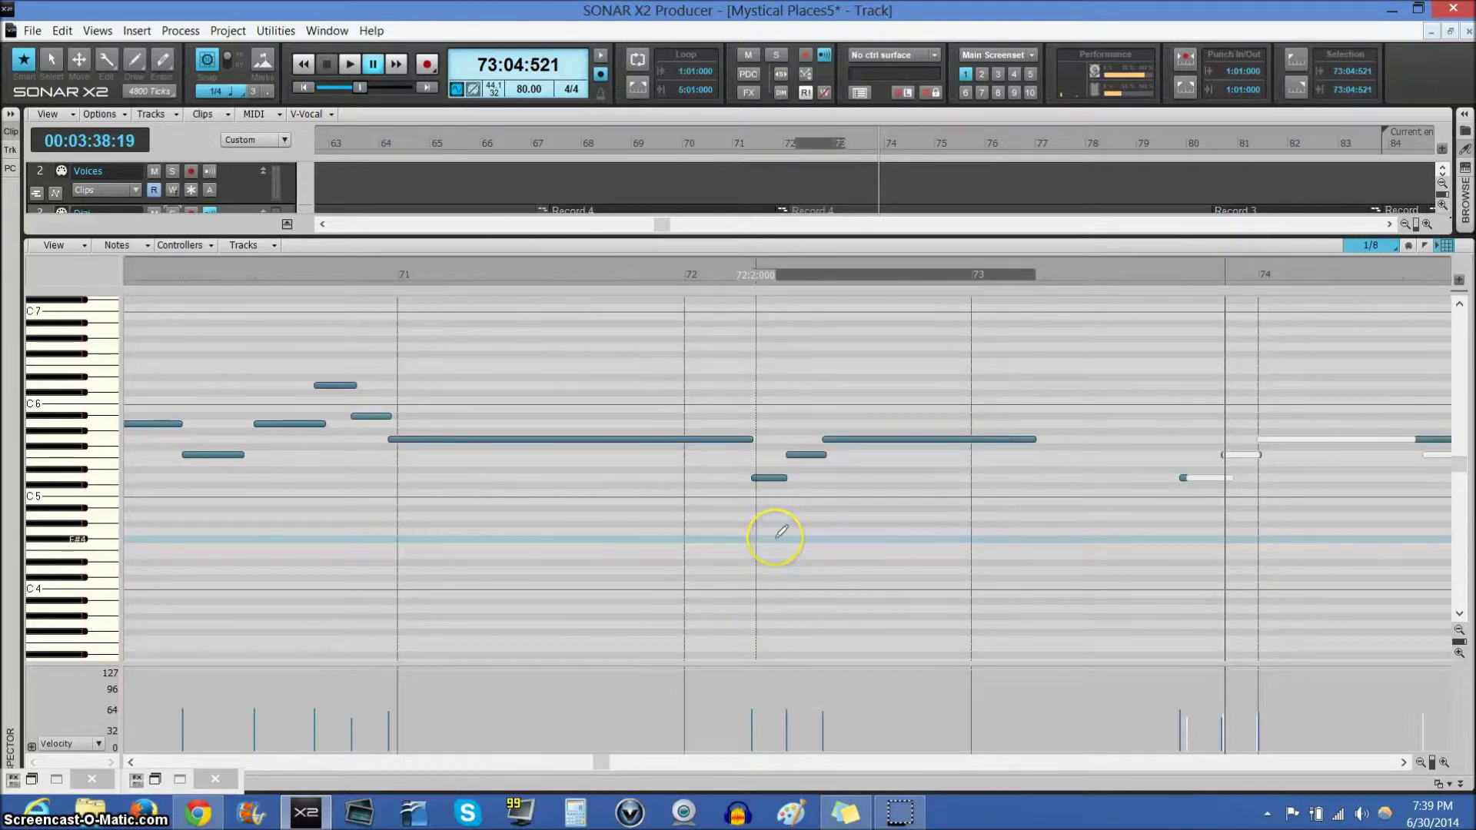
pyautogui.press('Delete')
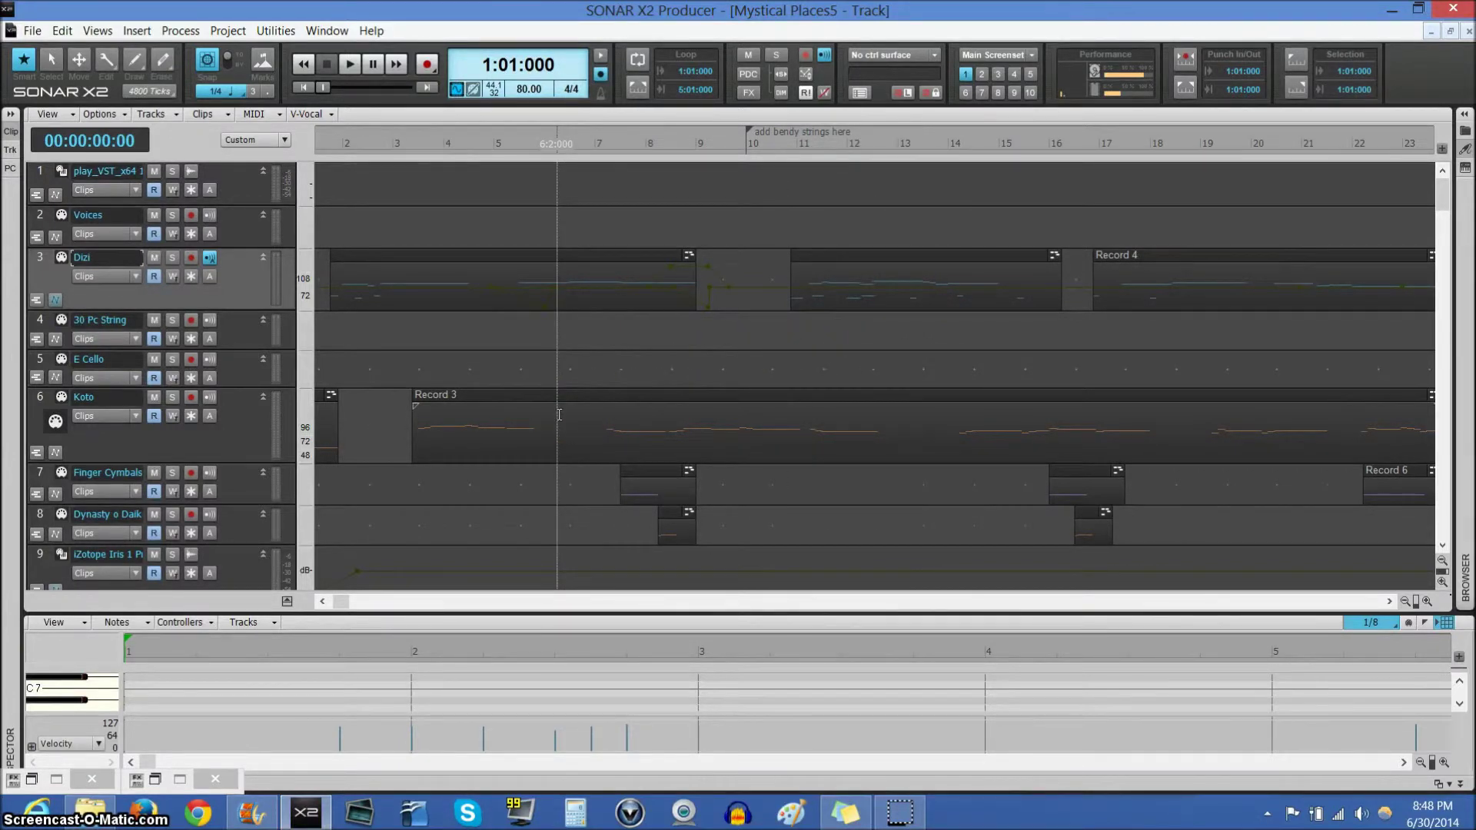
# Examine the Dizi and Koto clips in the opening measures and on through about measure 35
pyautogui.moveTo(562, 407)
pyautogui.mouseDown()
pyautogui.moveTo(567, 263)
pyautogui.moveTo(626, 254)
pyautogui.moveTo(624, 281)
pyautogui.mouseUp()
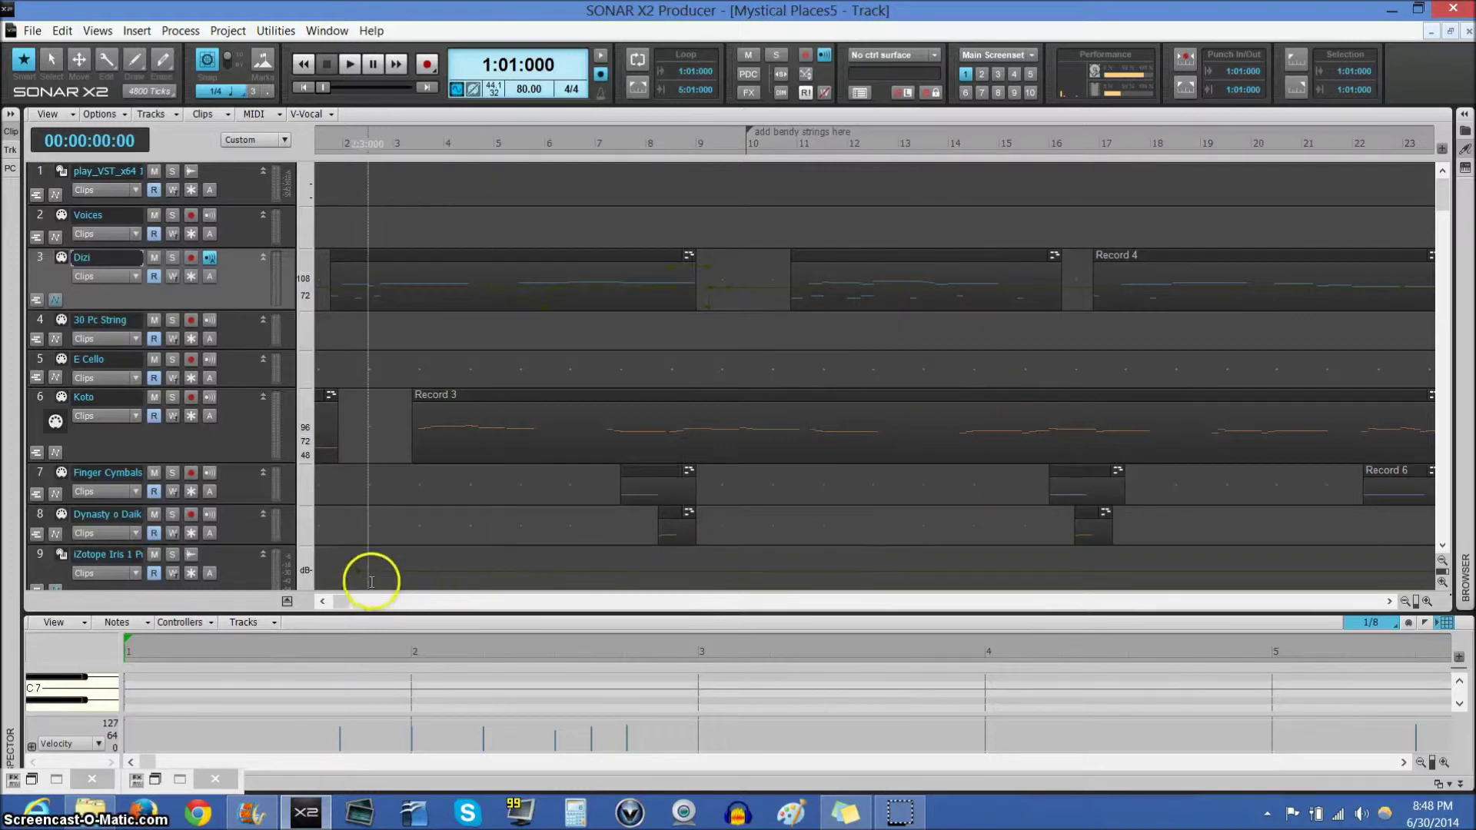
pyautogui.moveTo(343, 605); pyautogui.dragTo(403, 601)
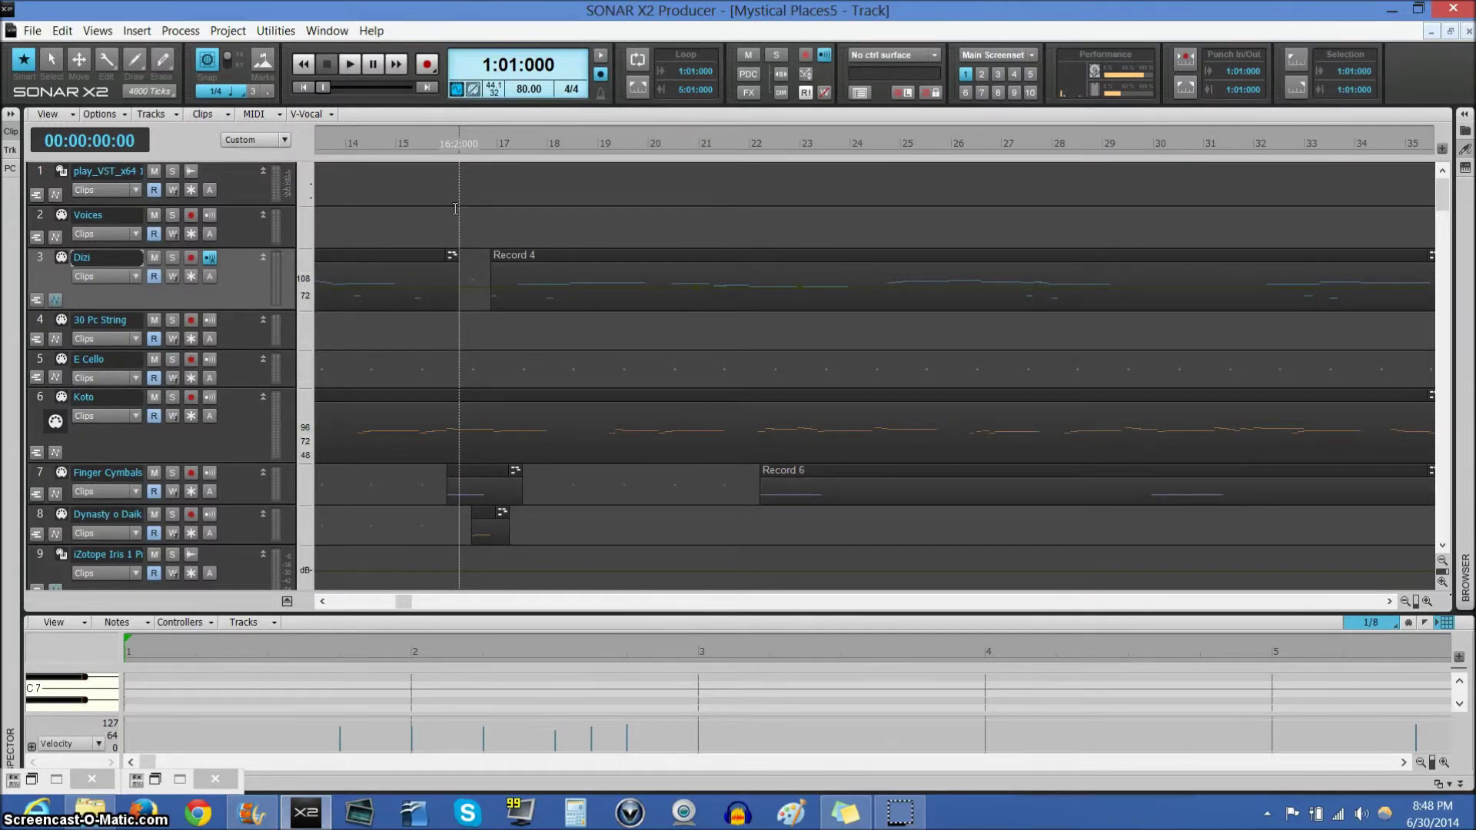
pyautogui.click(569, 224)
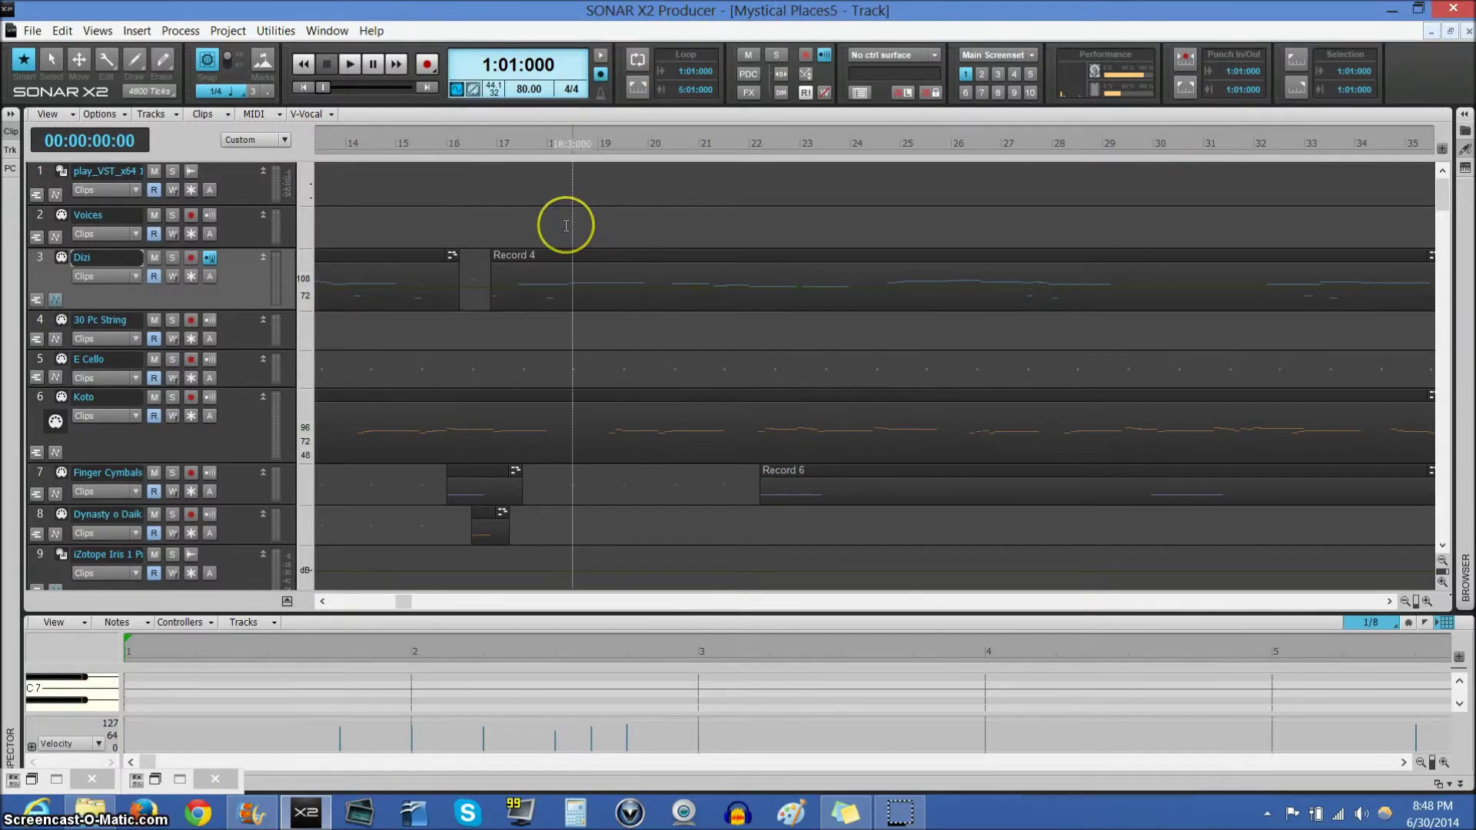